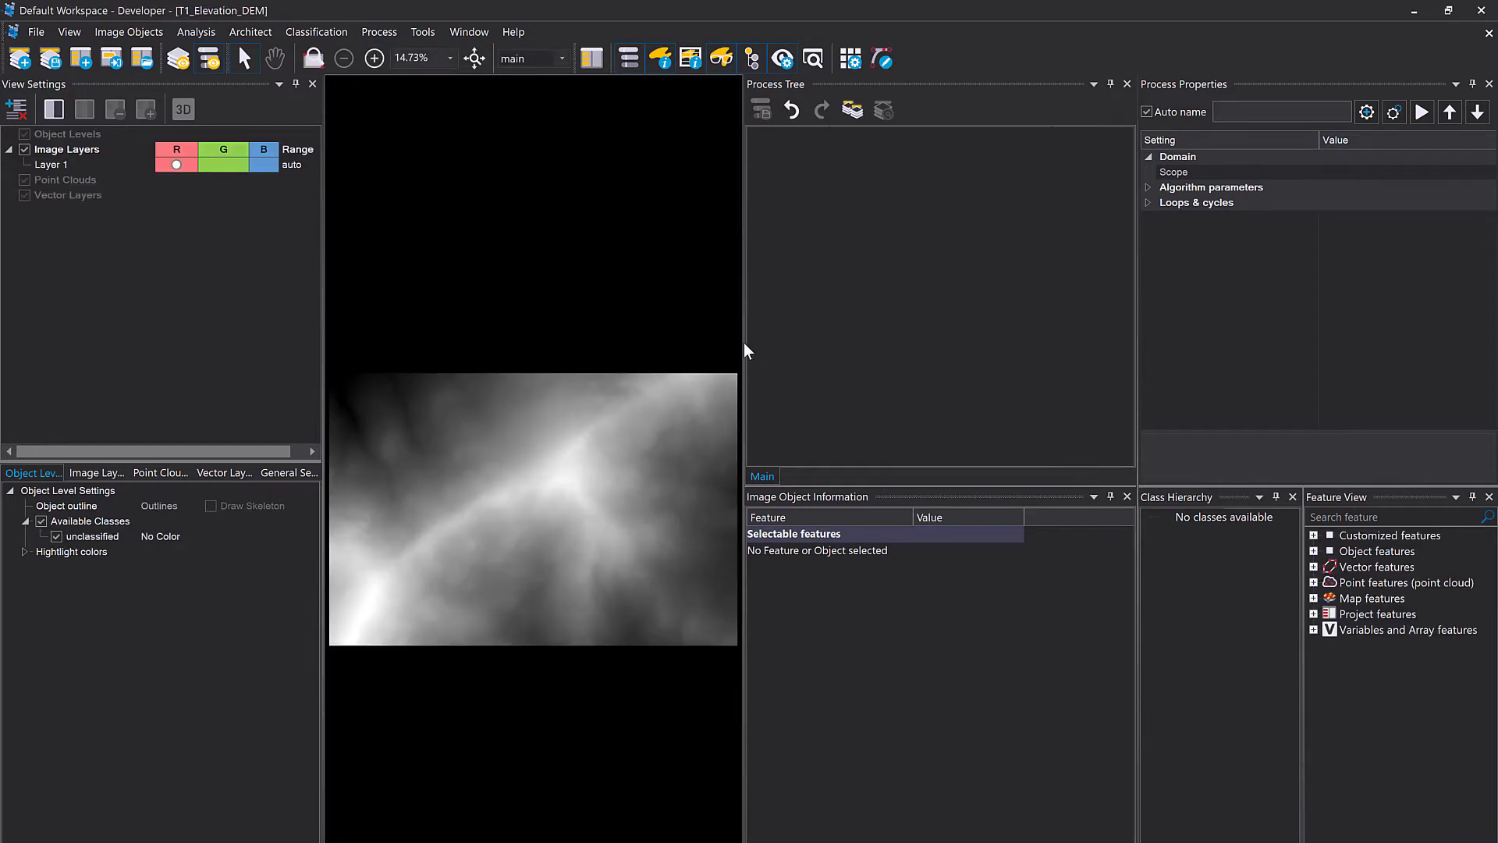
Add a new process to the process tree and set its algorithm to hillshade calculation.
{"action": "left_click_drag", "start_coordinate": [744, 344], "coordinate": [855, 348]}
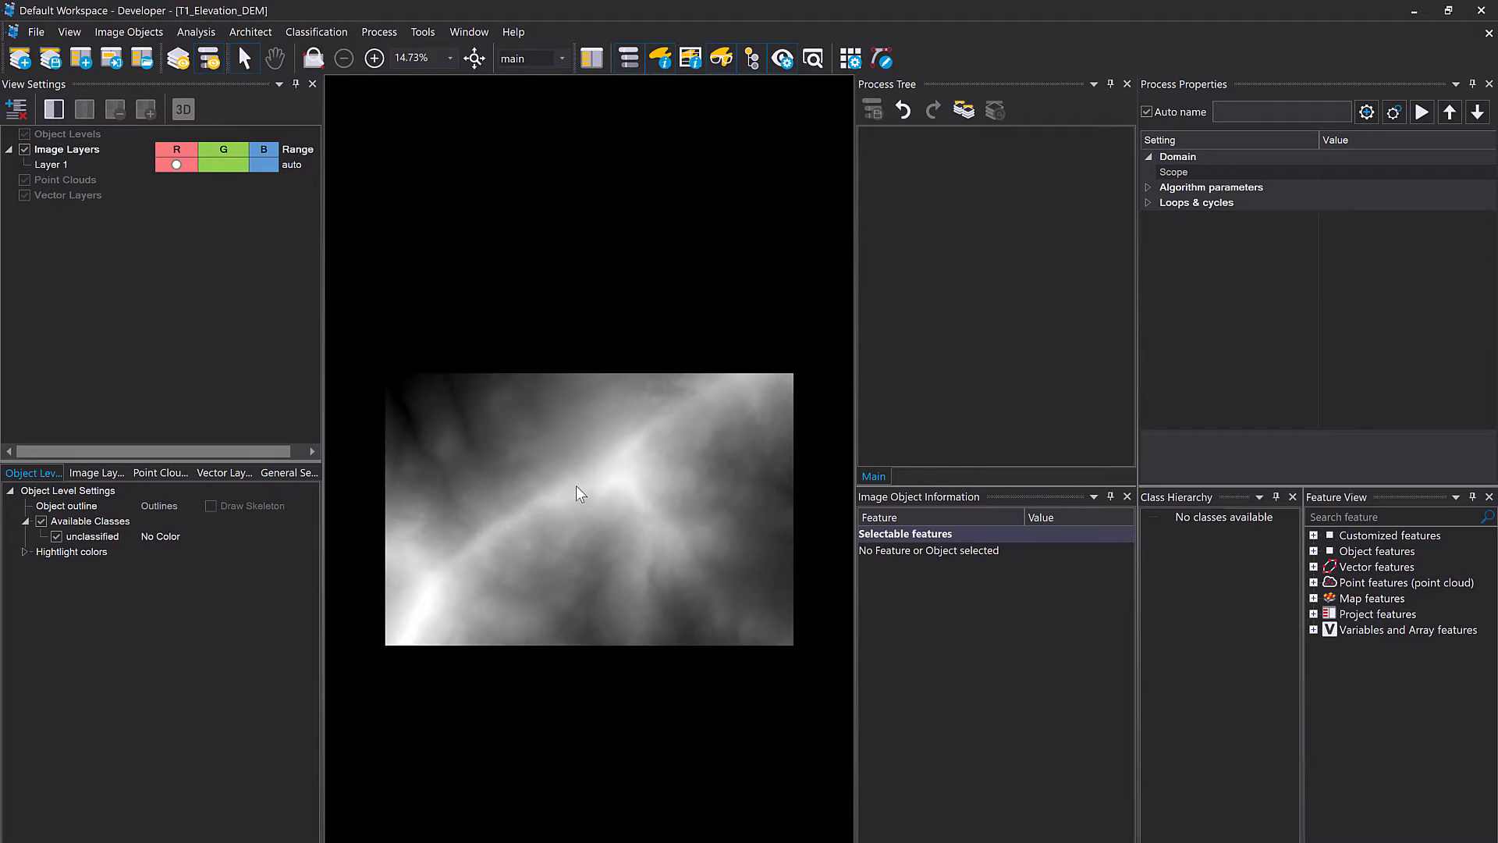
{"action": "mouse_move", "coordinate": [621, 457]}
{"action": "left_click", "coordinate": [911, 287]}
{"action": "right_click", "coordinate": [916, 256]}
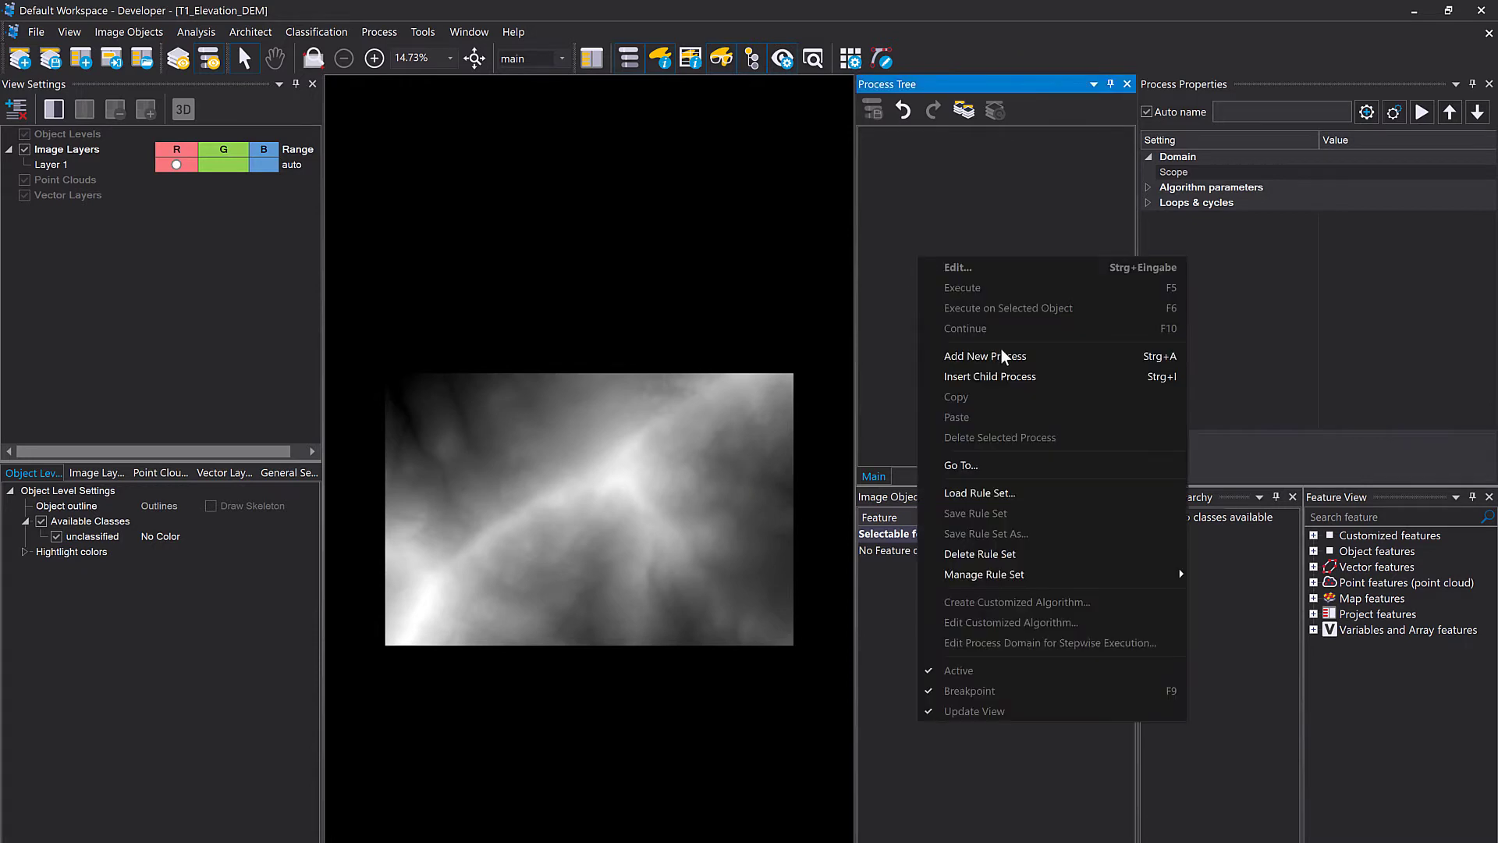
{"action": "left_click", "coordinate": [1000, 351]}
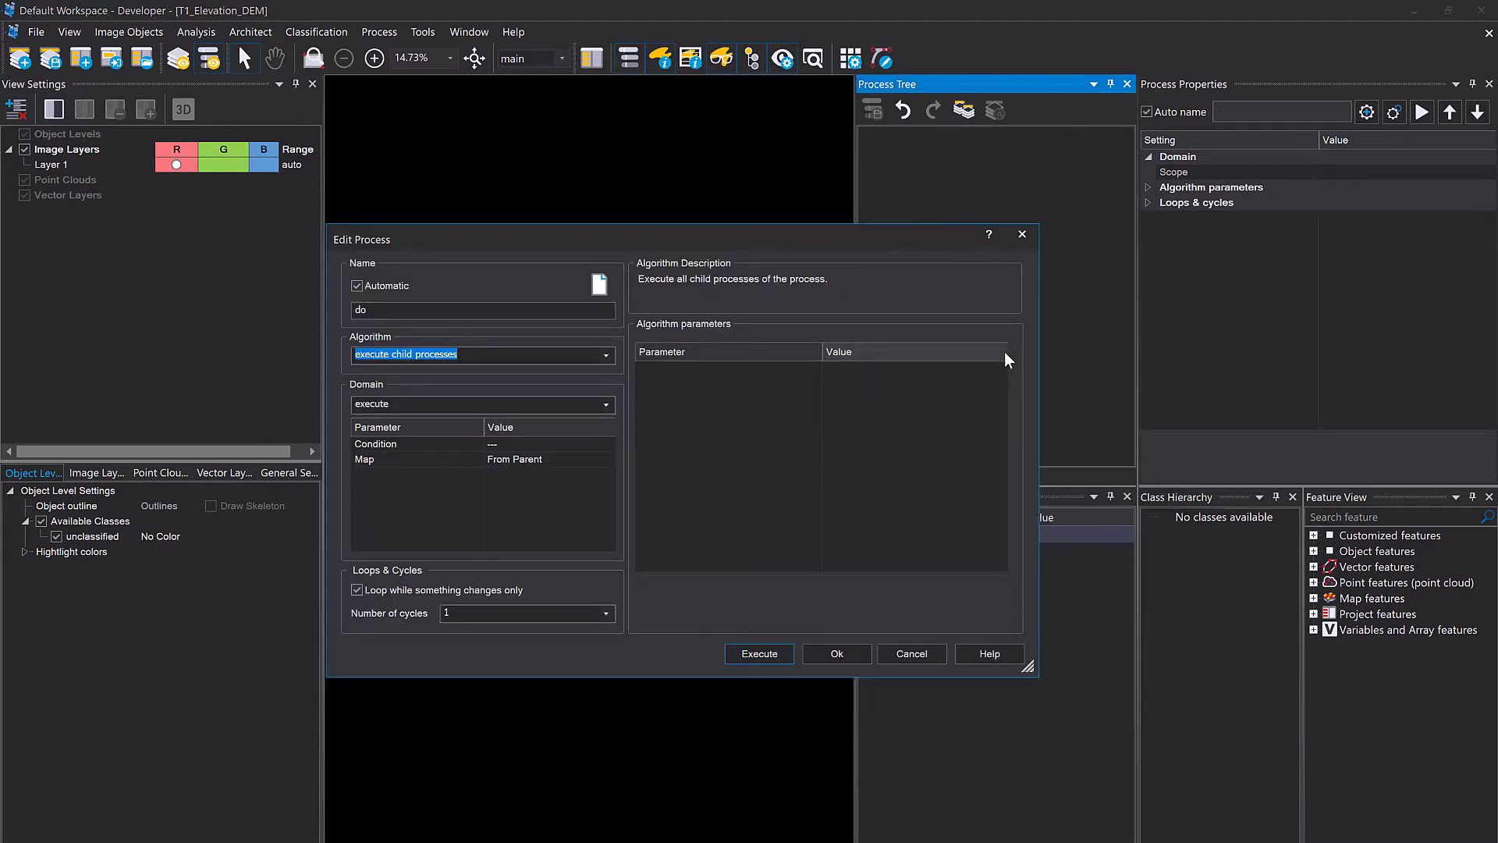
{"action": "type", "text": "hill"}
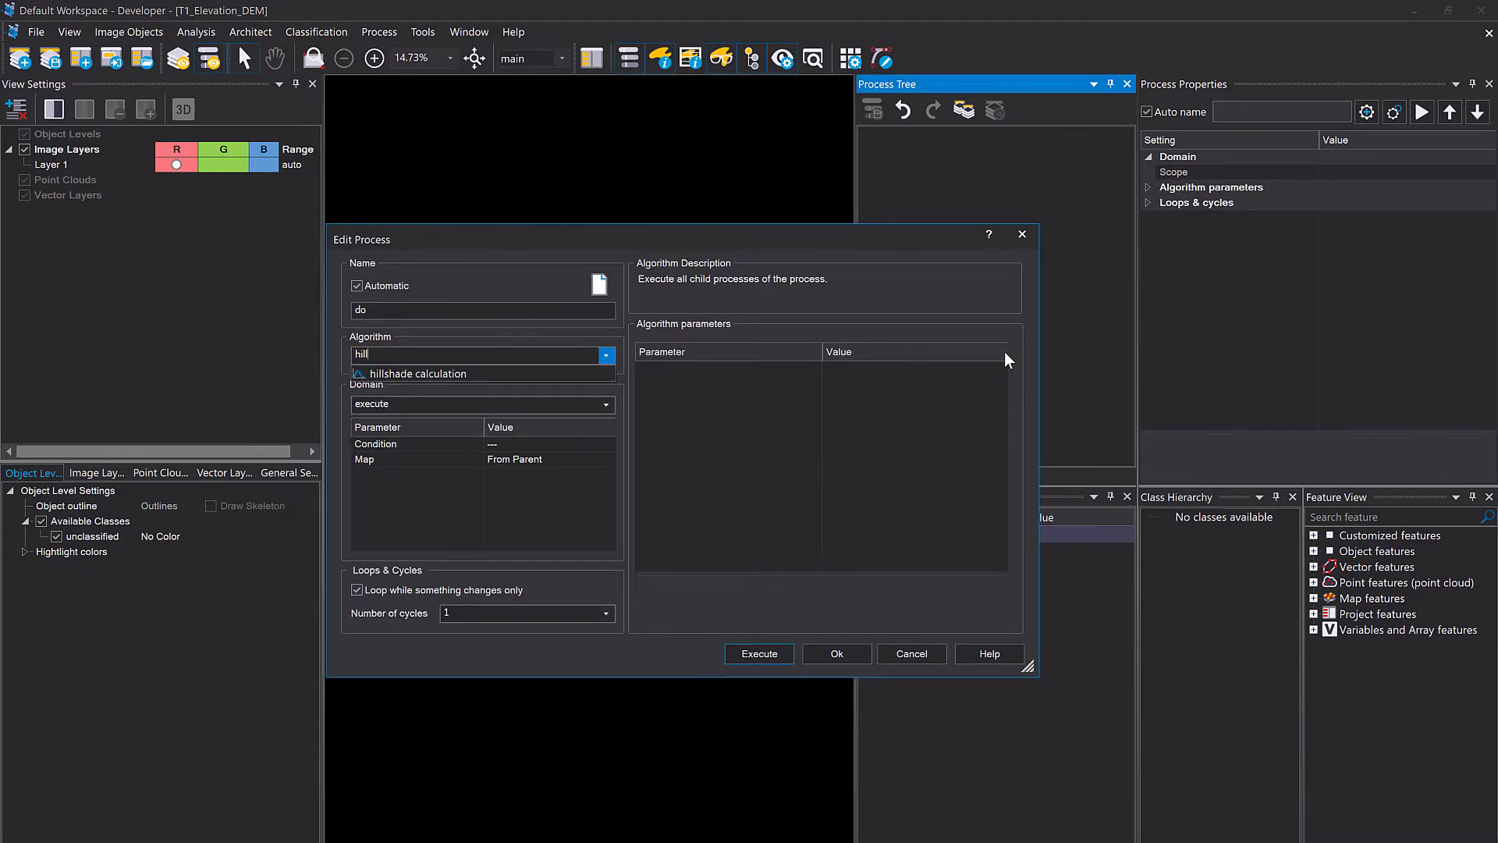
{"action": "left_click", "coordinate": [507, 372]}
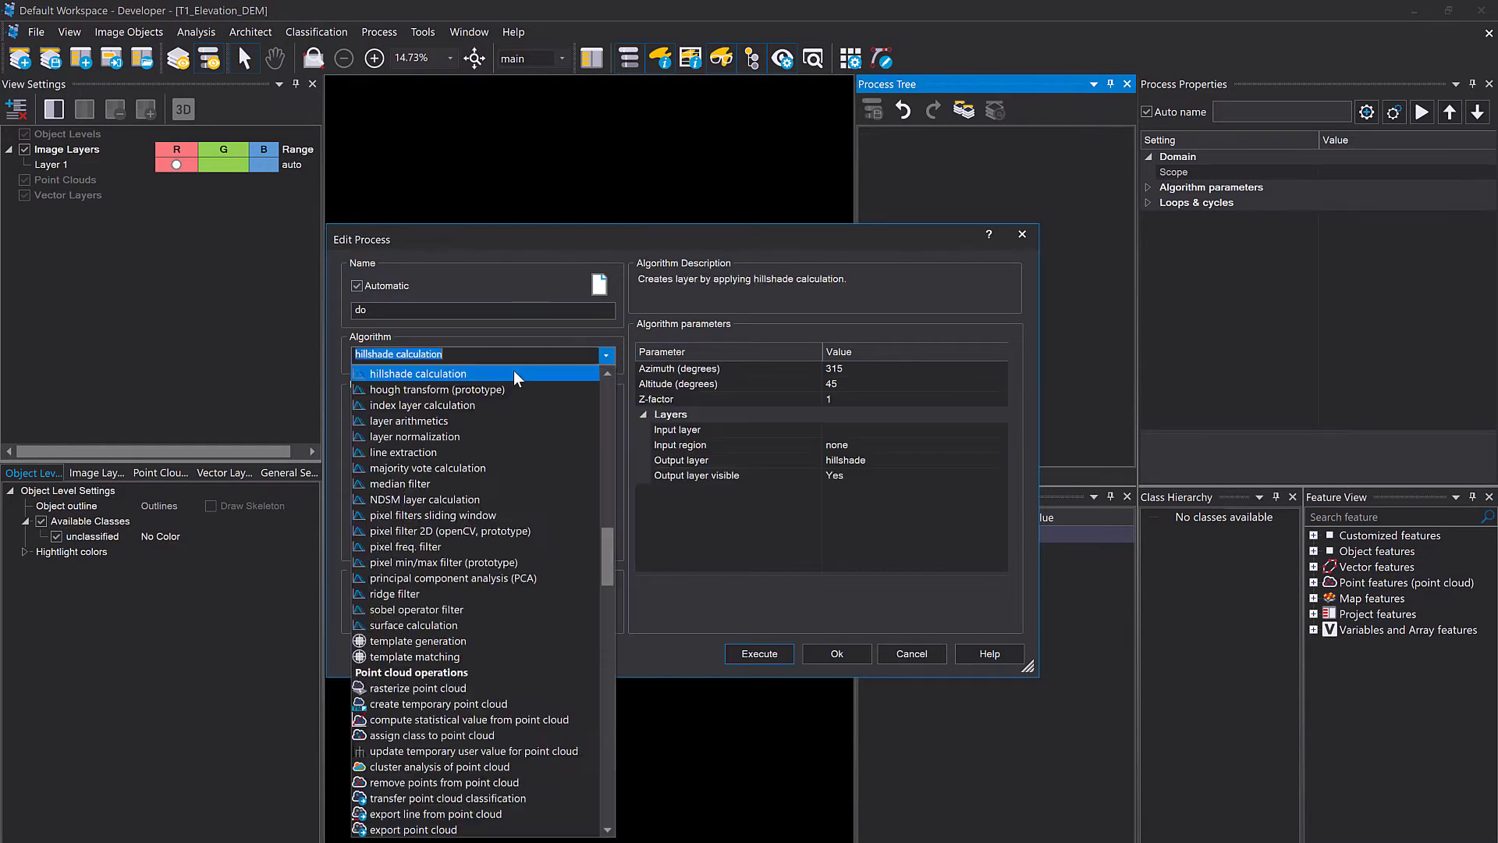
Set Layer 1 as the hillshade input layer, keeping azimuth 315, altitude 45 and Z-factor 1, and execute the process.
{"action": "left_click", "coordinate": [902, 371]}
{"action": "left_click", "coordinate": [900, 384]}
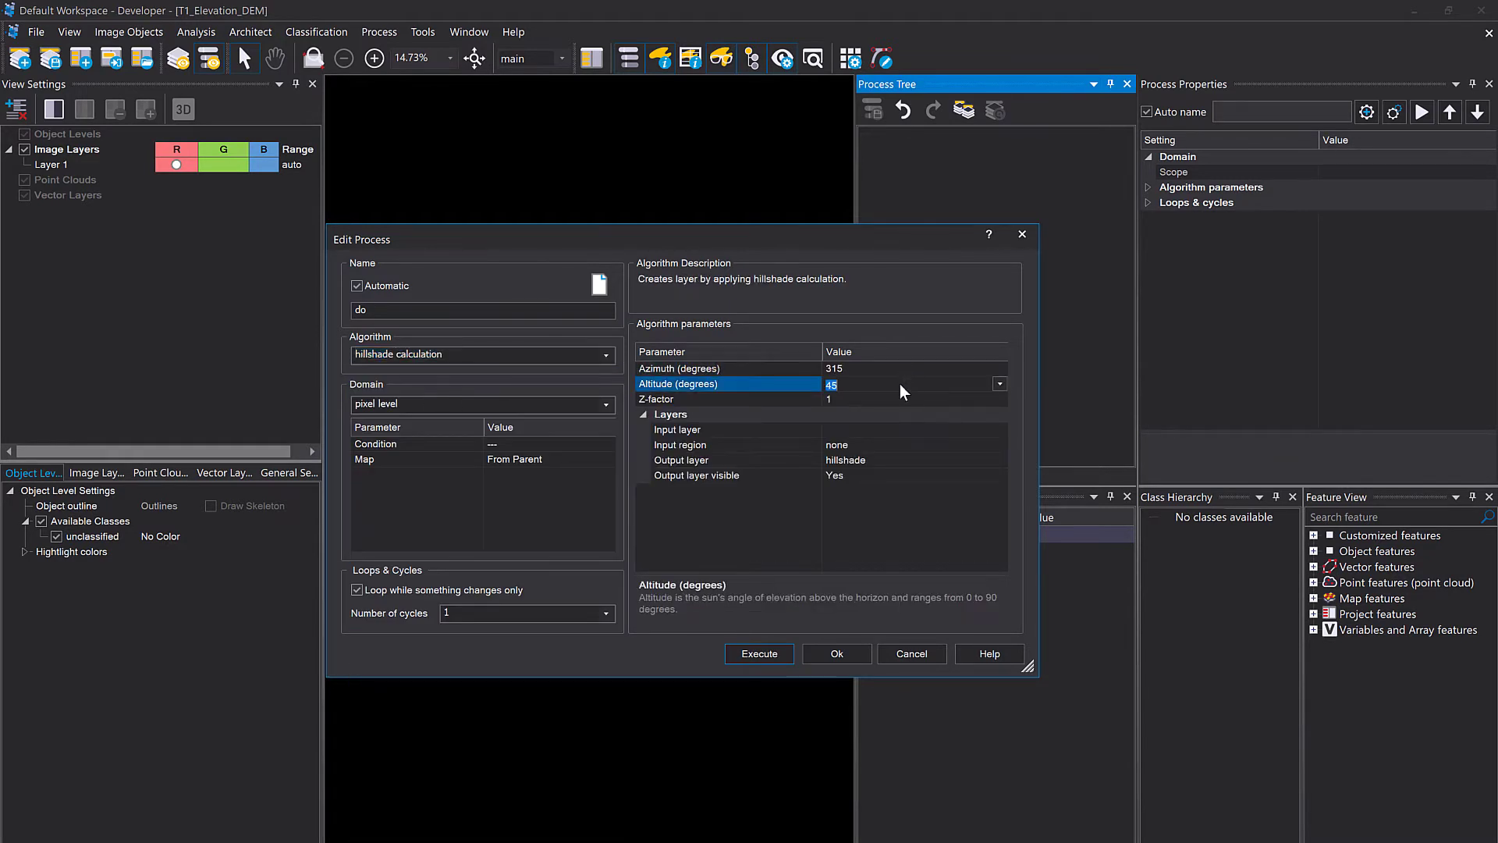
{"action": "left_click", "coordinate": [887, 400]}
{"action": "left_click", "coordinate": [906, 429]}
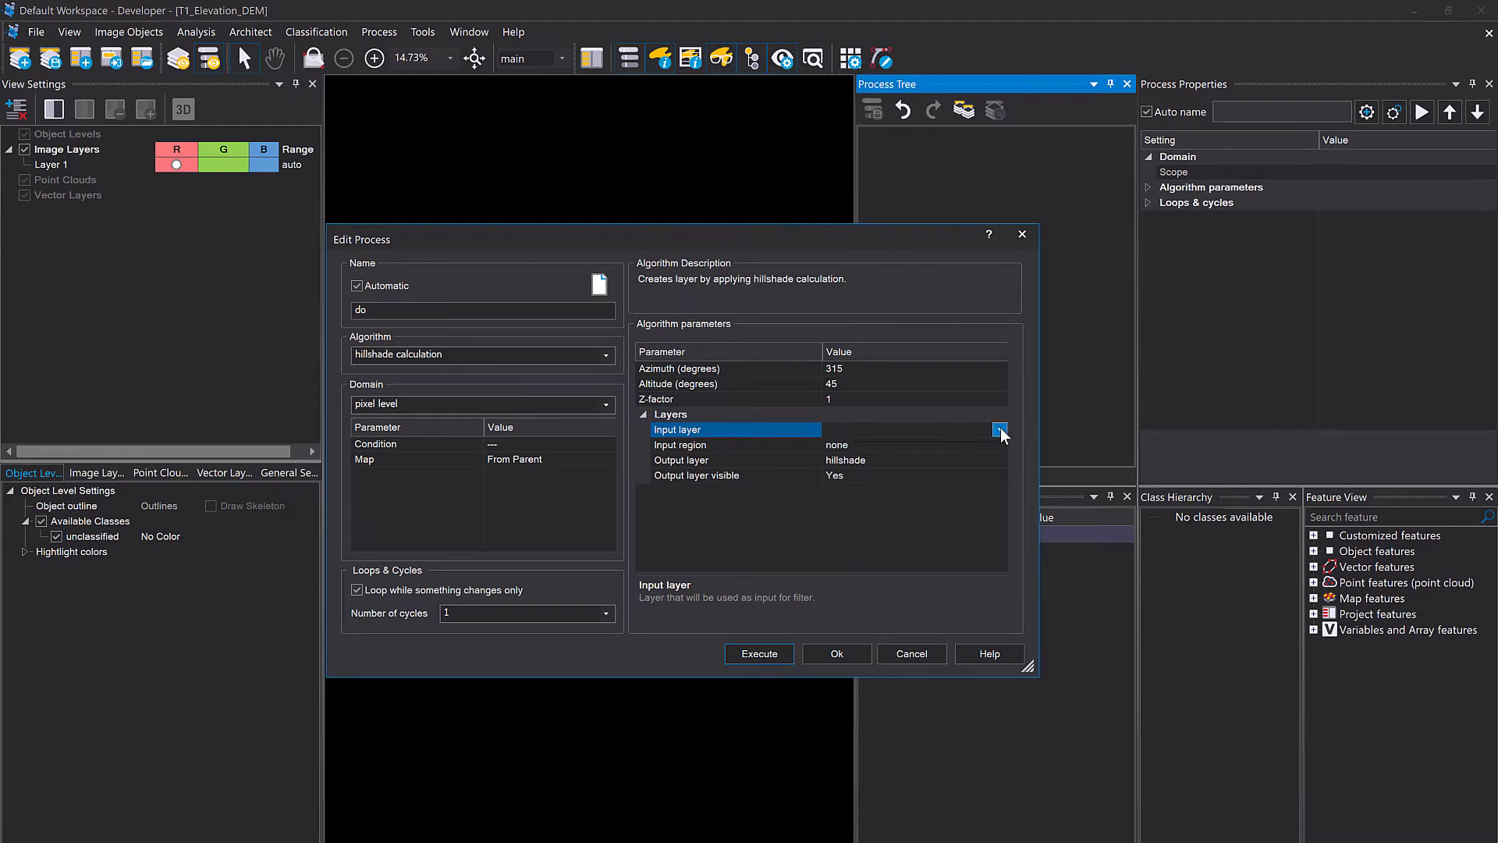
{"action": "left_click", "coordinate": [999, 429]}
{"action": "left_click", "coordinate": [902, 456]}
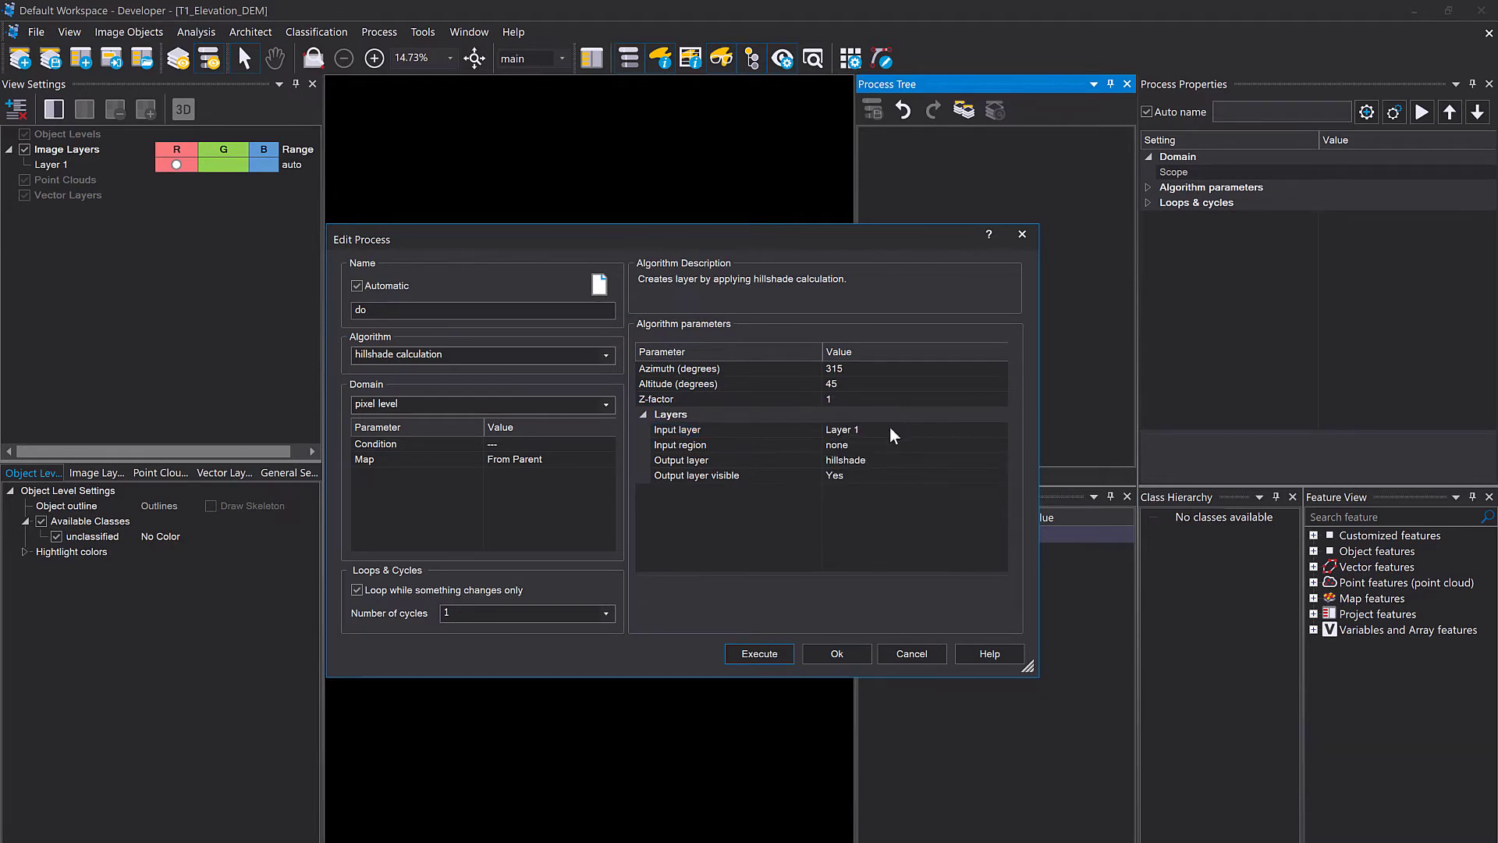
{"action": "left_click", "coordinate": [758, 655]}
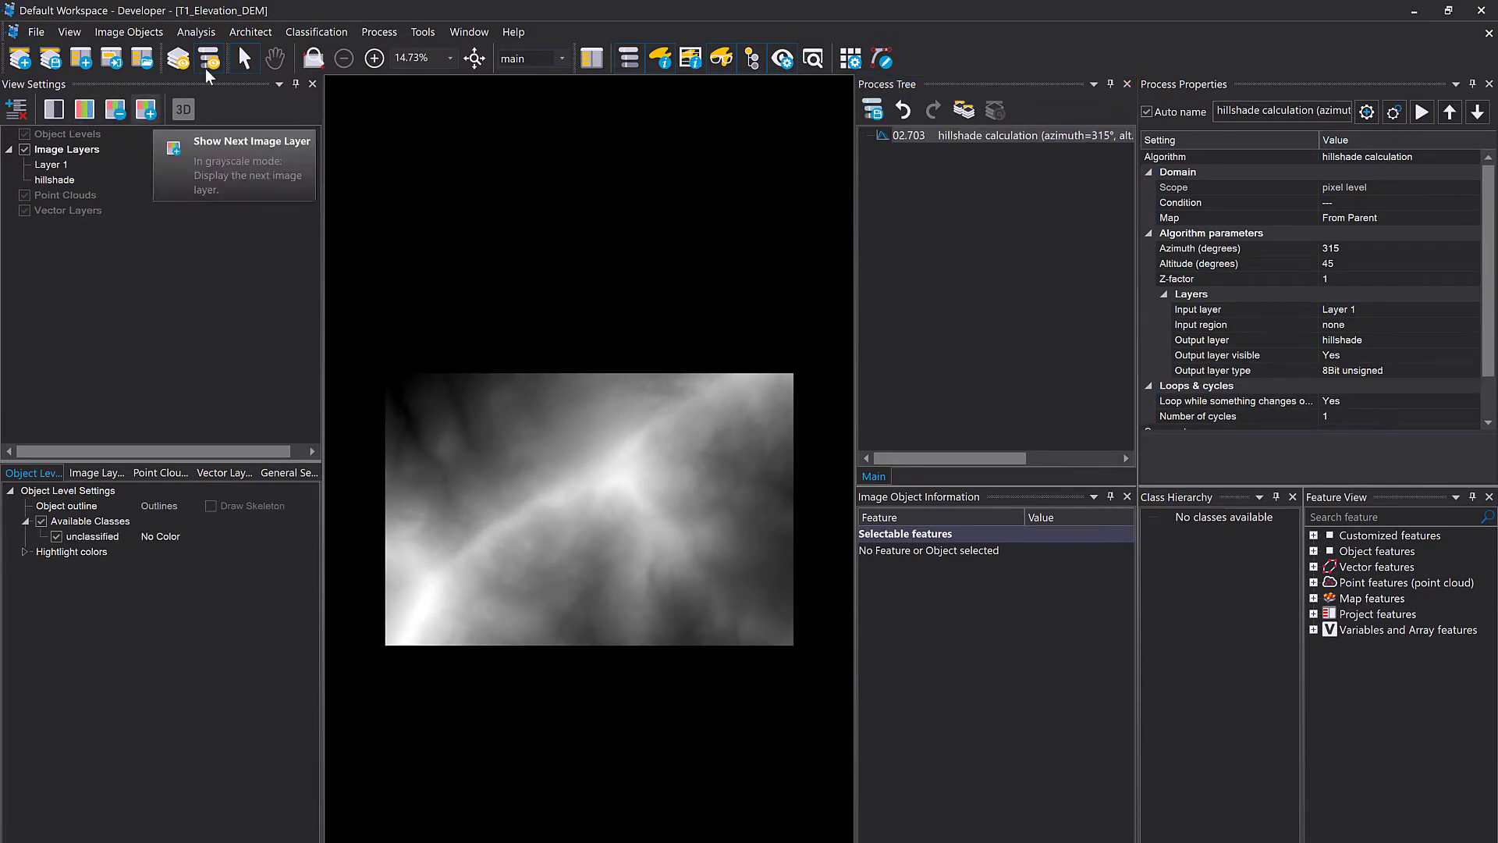
Split the map window horizontally, enlarge the views and display the hillshade layer in the second one.
{"action": "left_click", "coordinate": [469, 32]}
{"action": "left_click", "coordinate": [504, 75]}
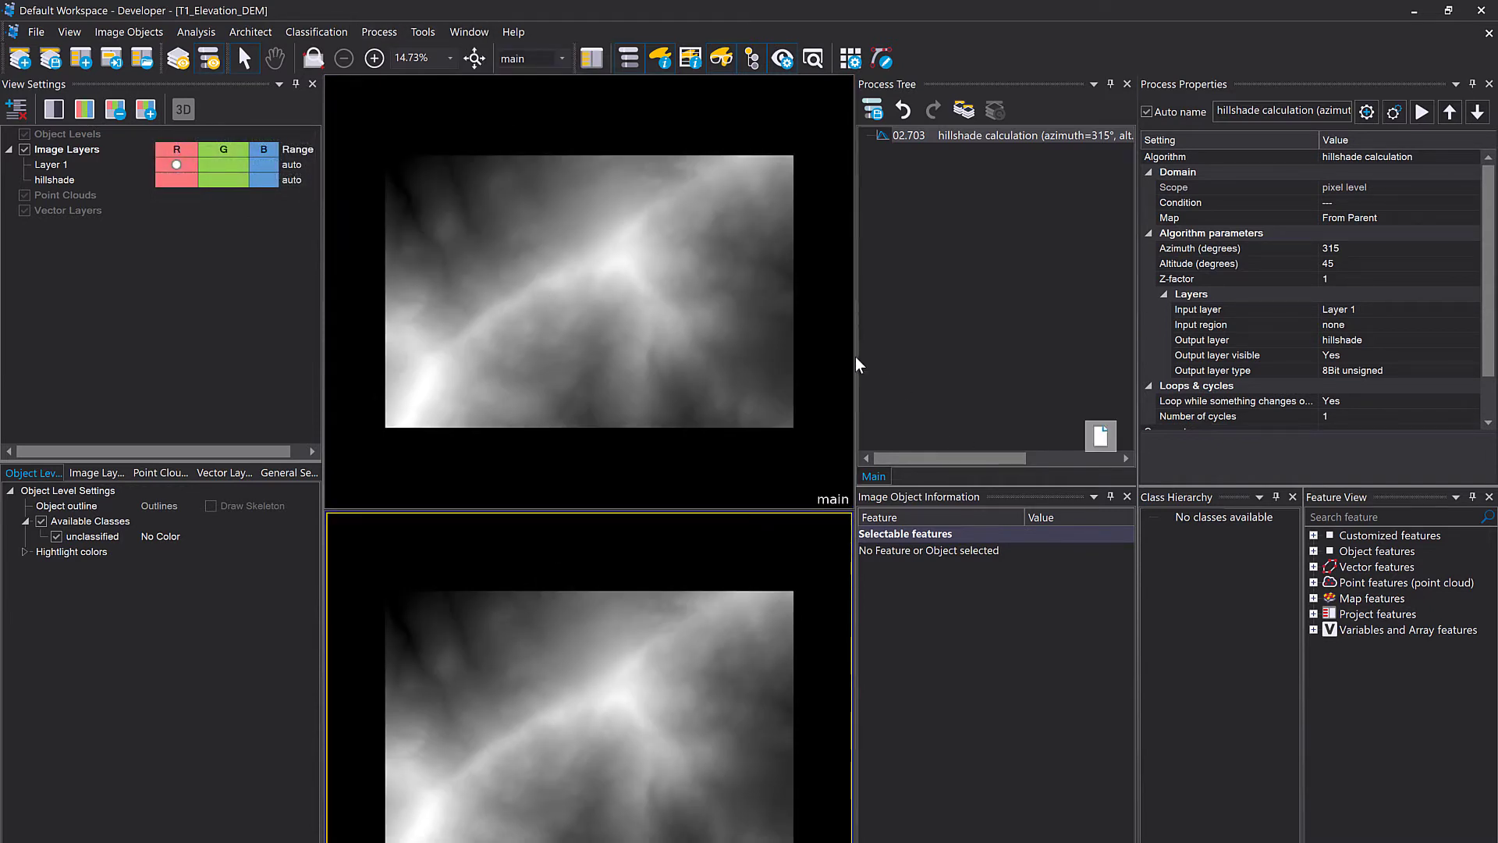
{"action": "left_click_drag", "start_coordinate": [855, 358], "coordinate": [999, 357]}
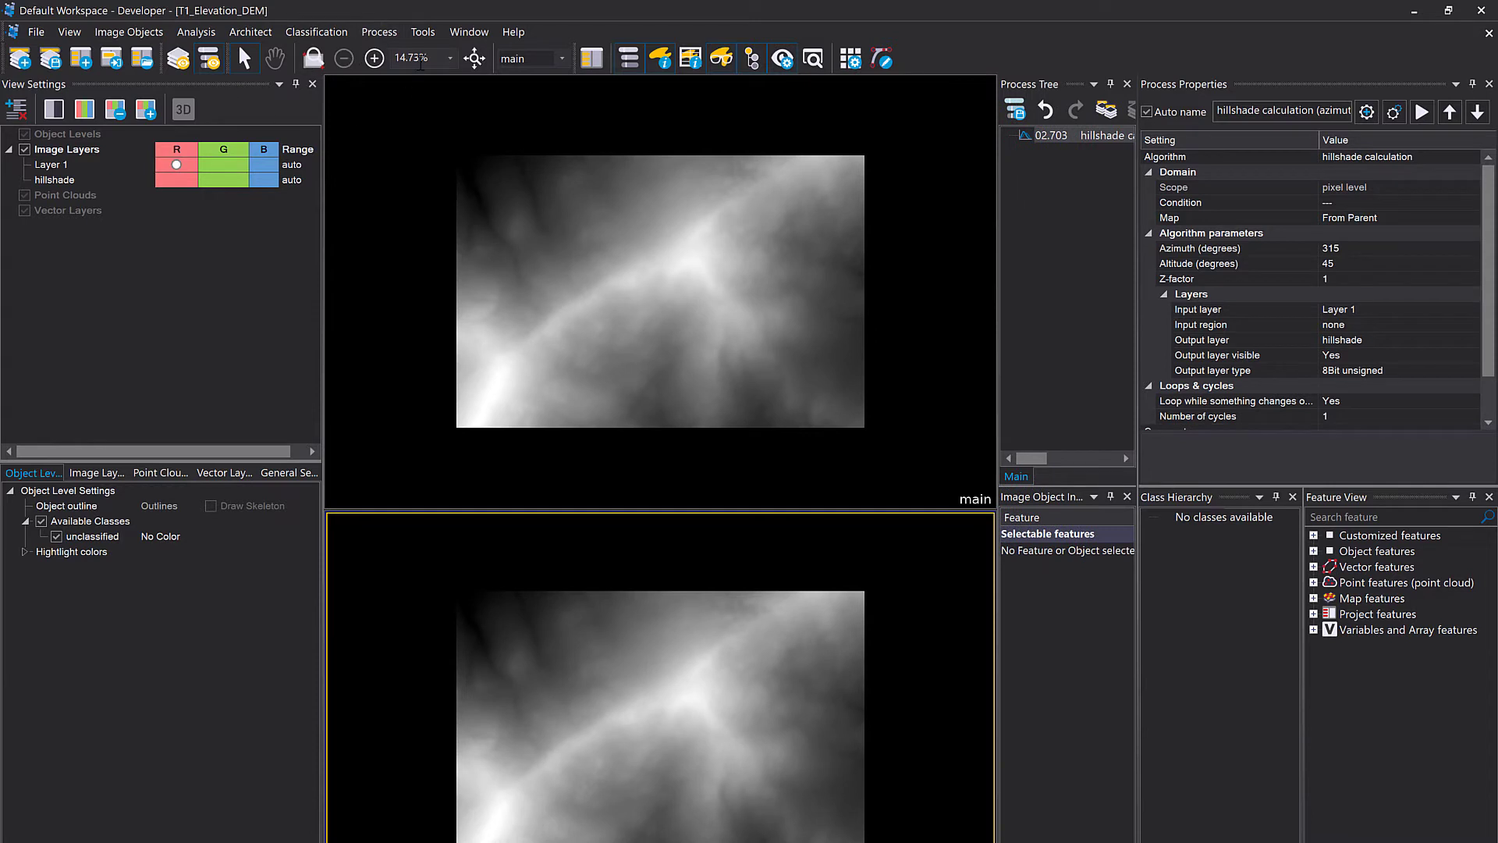
{"action": "left_click", "coordinate": [177, 179]}
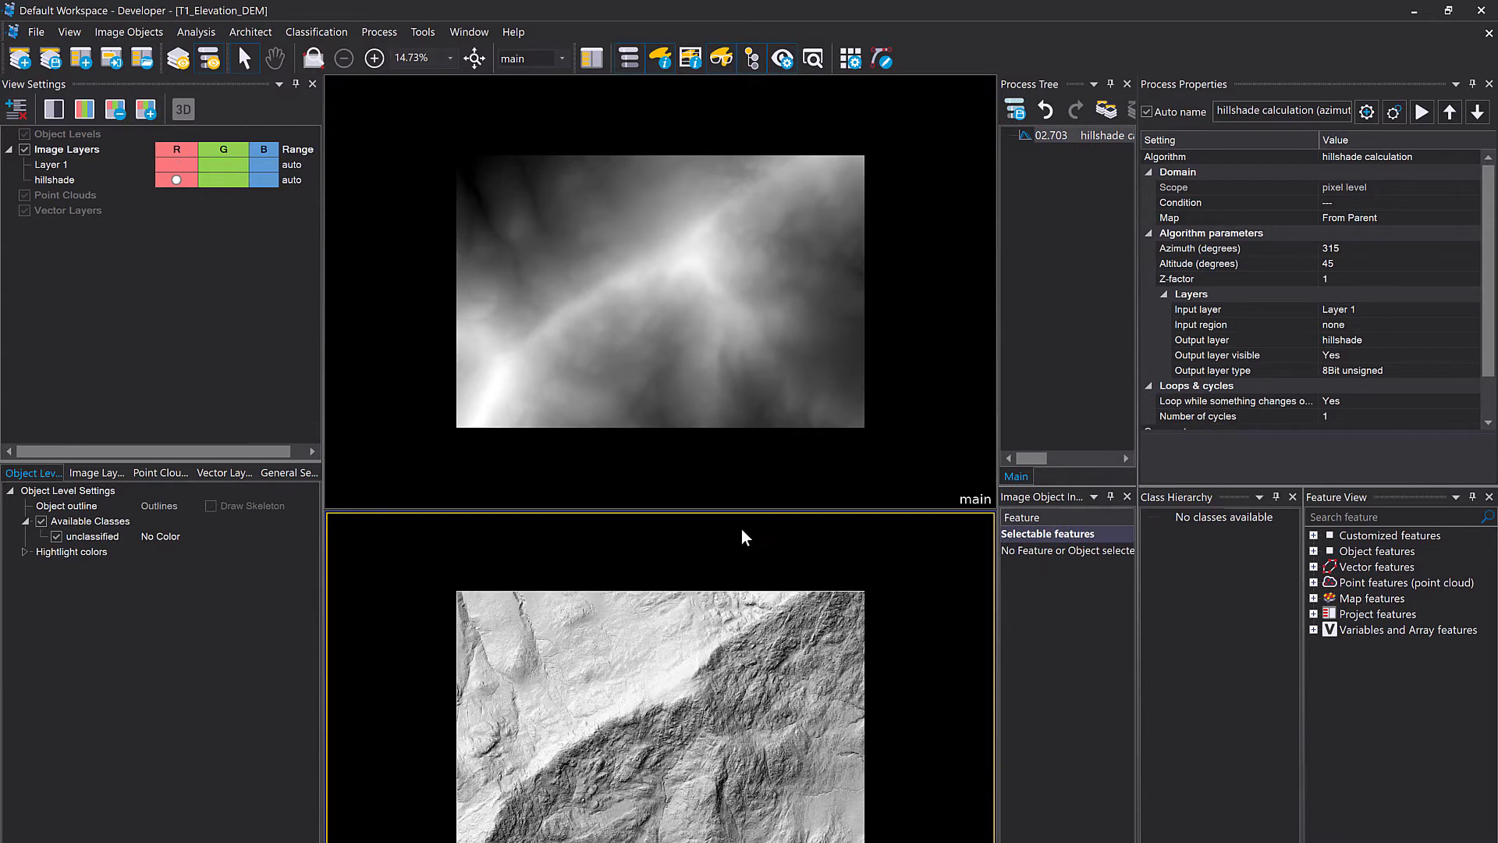
{"action": "left_click_drag", "start_coordinate": [739, 510], "coordinate": [742, 450]}
Link the two split map views with Side by Side View.
{"action": "scroll", "coordinate": [689, 341], "scroll_direction": "up", "scroll_amount": 5}
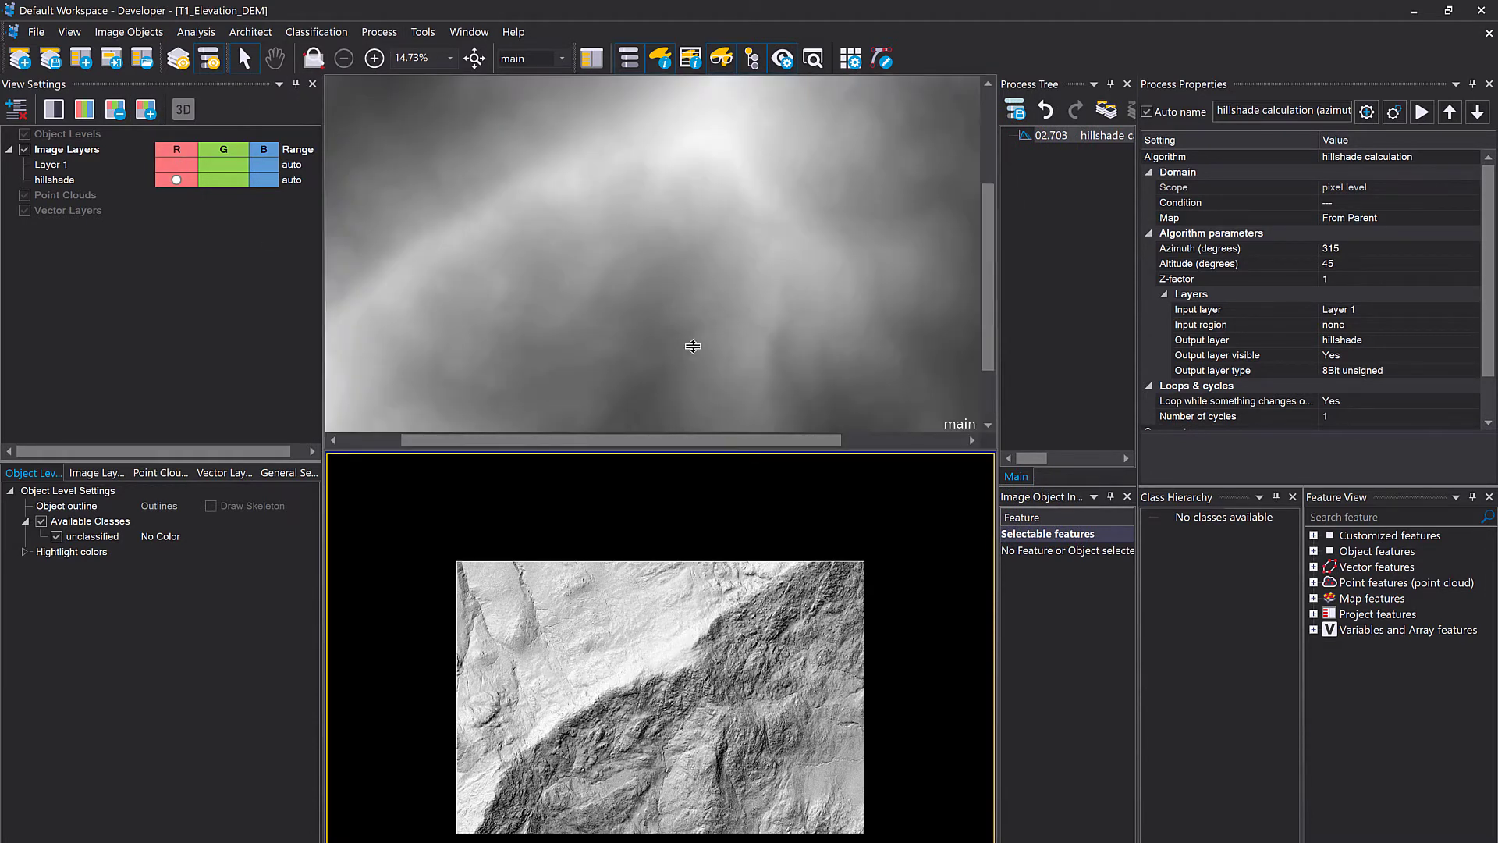
{"action": "left_click", "coordinate": [478, 33]}
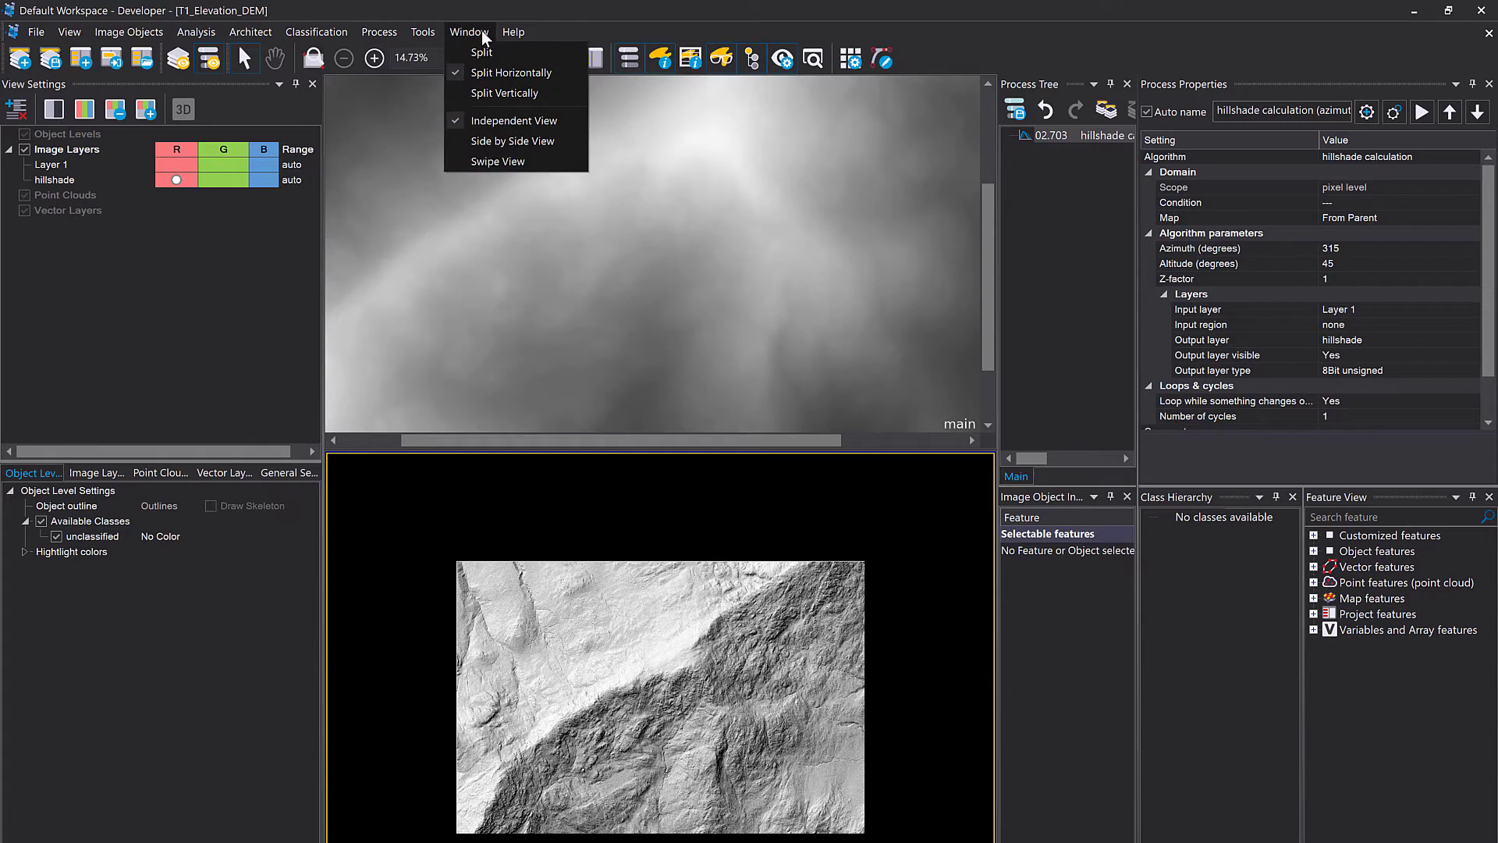
{"action": "left_click", "coordinate": [494, 141]}
Compare the hillshade with the elevation layer along the ridge and over the slopes southeast of it, close up.
{"action": "scroll", "coordinate": [635, 265], "scroll_direction": "up", "scroll_amount": 4}
{"action": "scroll", "coordinate": [634, 263], "scroll_direction": "down", "scroll_amount": 2}
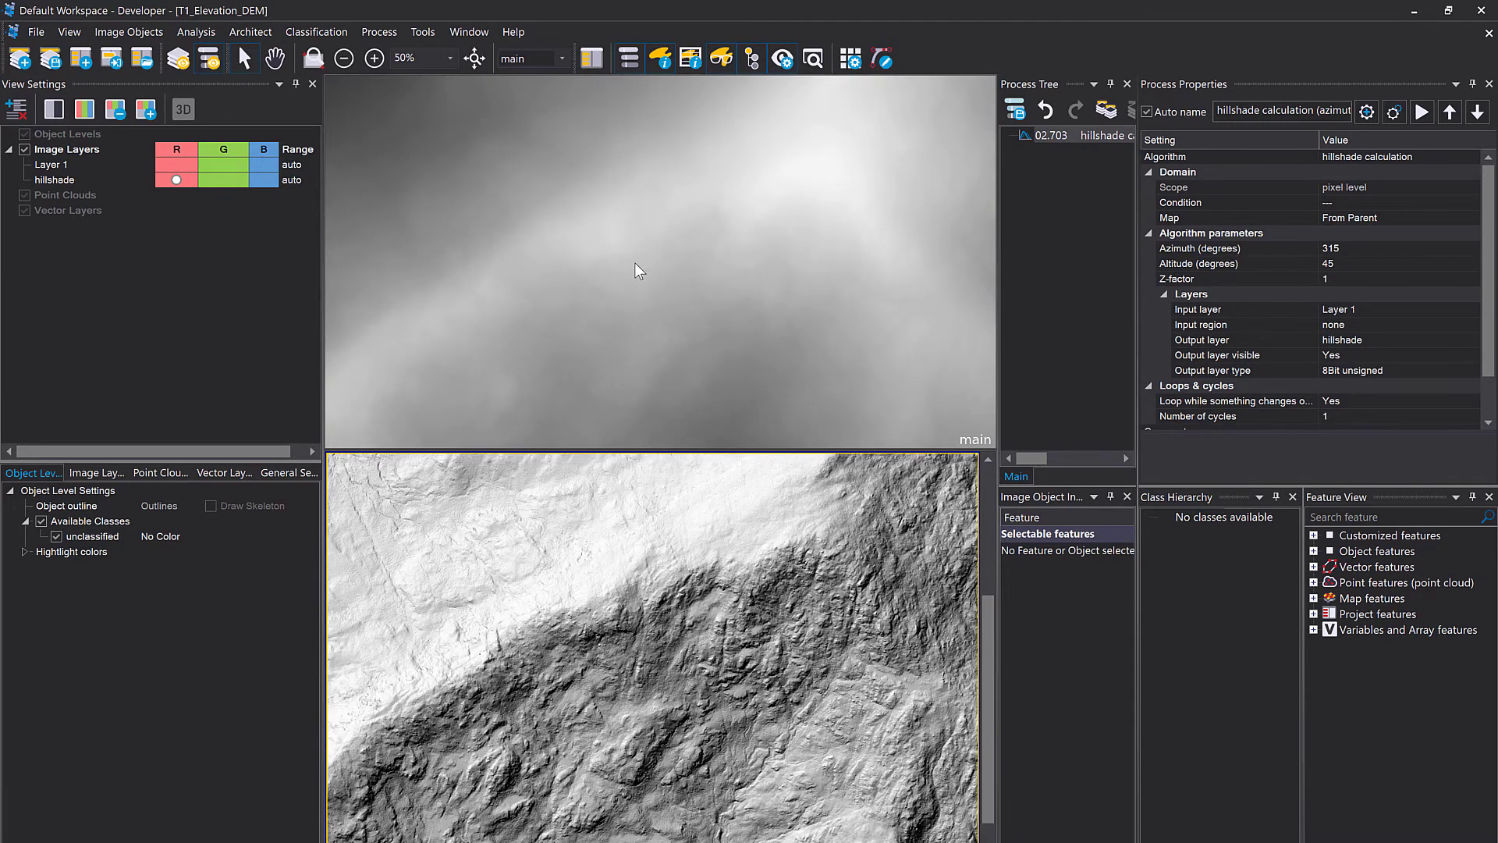
{"action": "scroll", "coordinate": [635, 262], "scroll_direction": "down", "scroll_amount": 2}
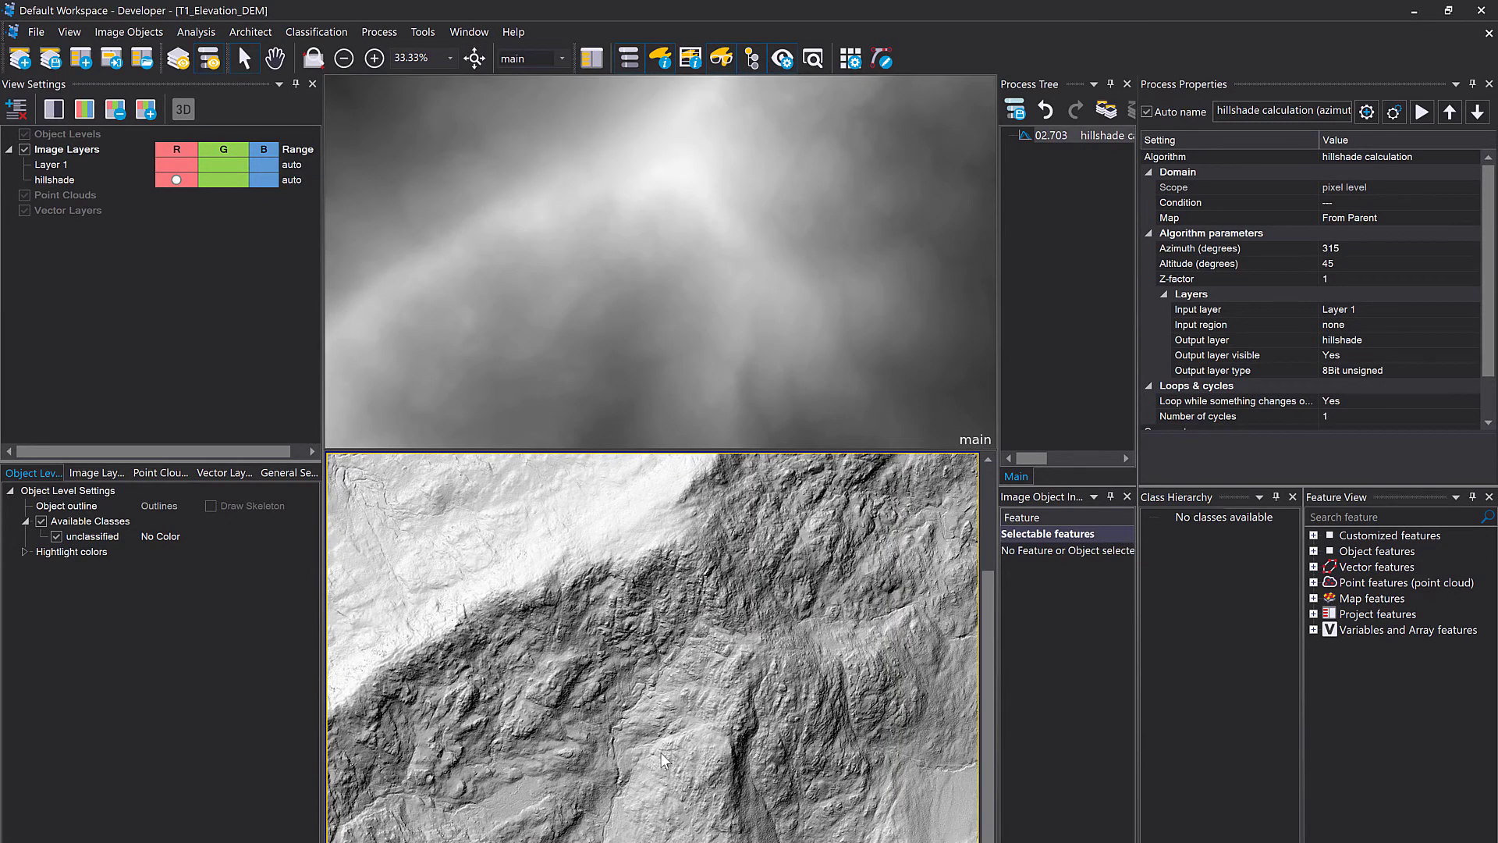
{"action": "scroll", "coordinate": [632, 744], "scroll_direction": "up", "scroll_amount": 2}
{"action": "scroll", "coordinate": [671, 342], "scroll_direction": "down", "scroll_amount": 2}
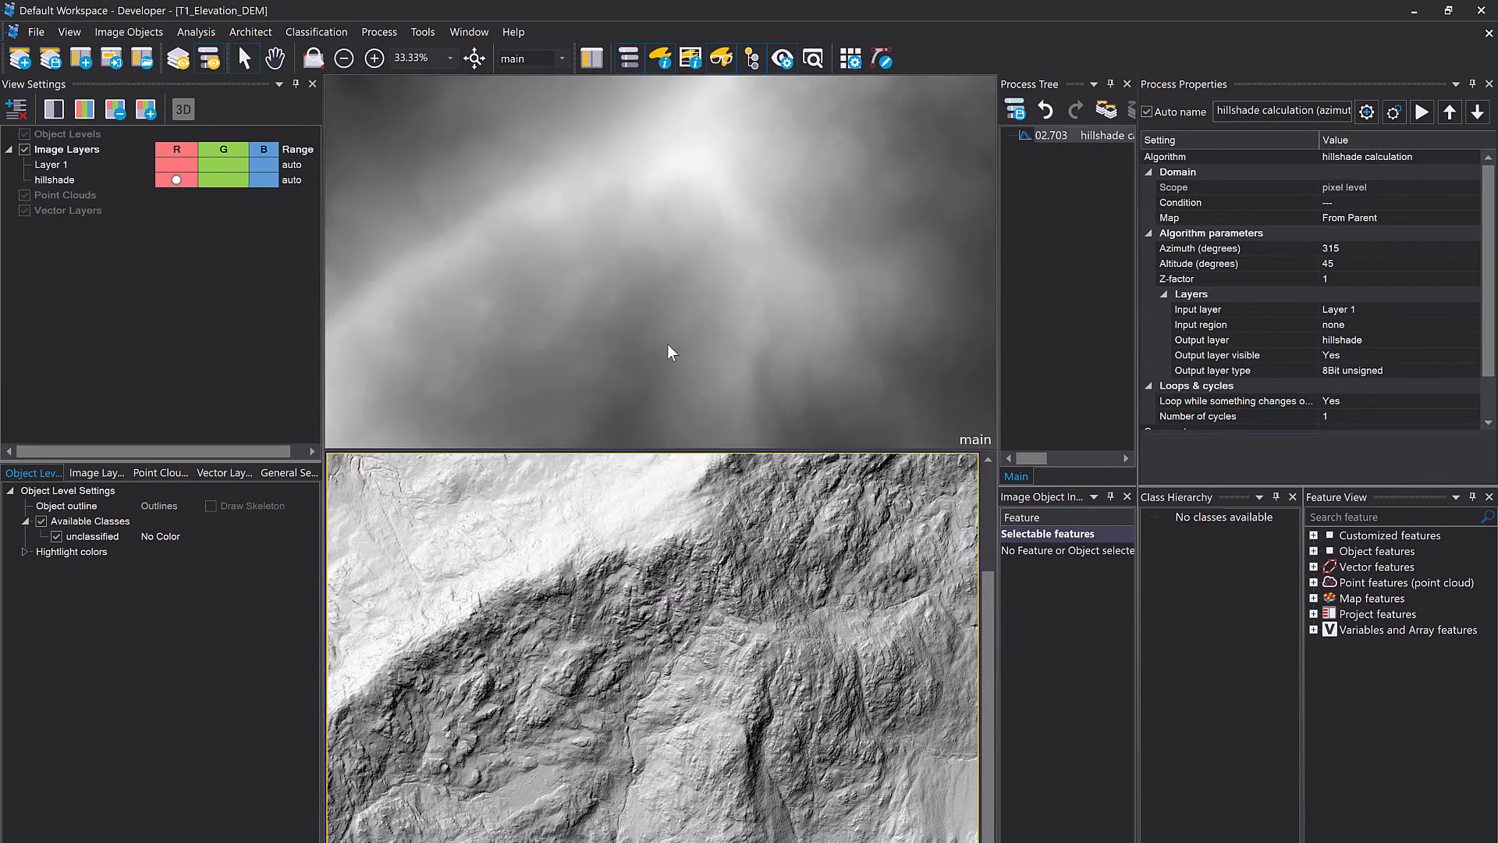
{"action": "left_click_drag", "start_coordinate": [640, 339], "coordinate": [645, 255]}
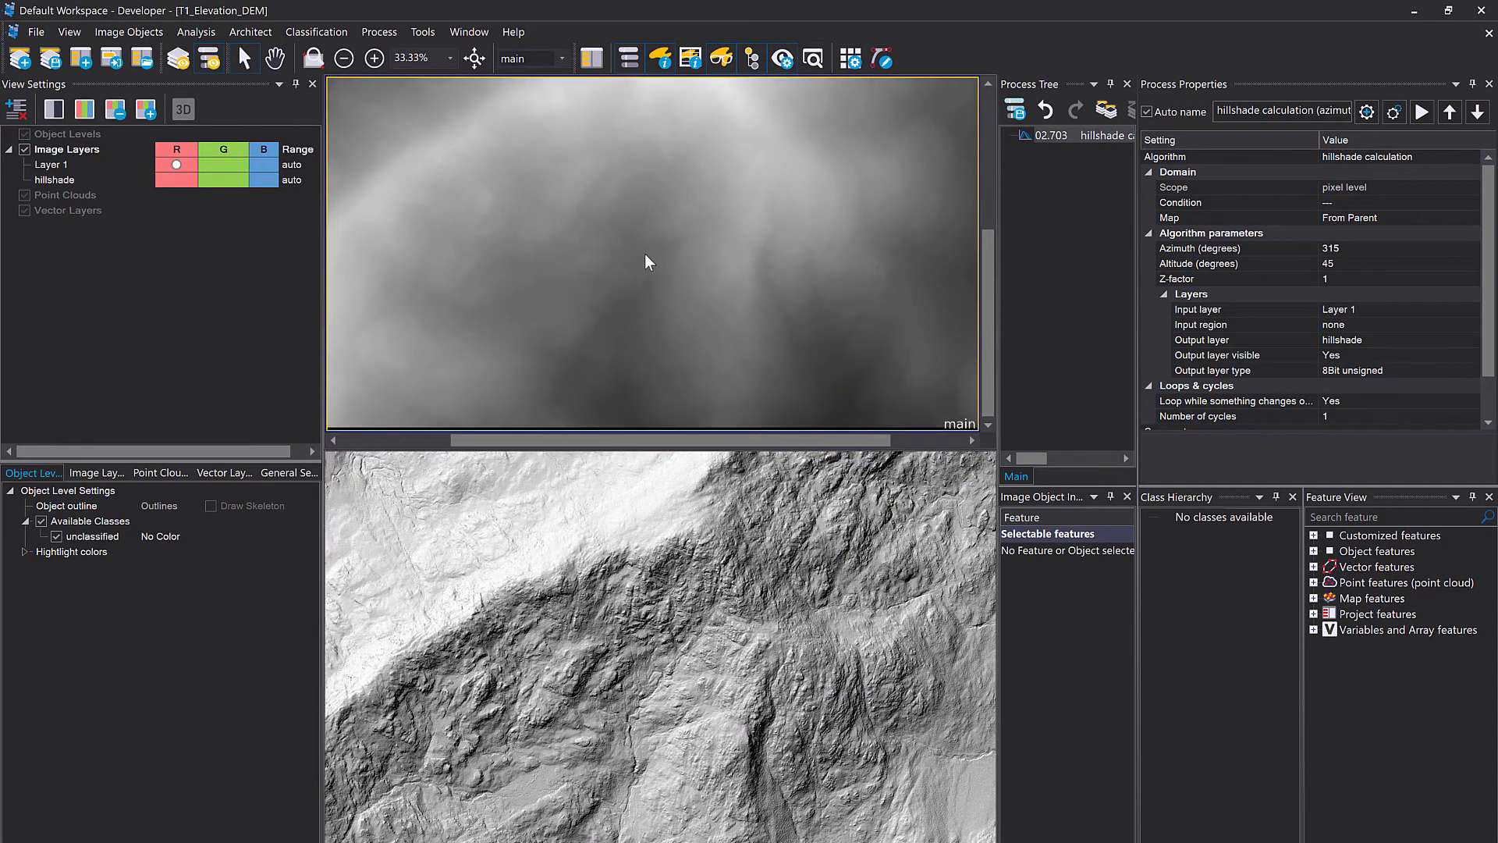
{"action": "left_click", "coordinate": [669, 808]}
{"action": "scroll", "coordinate": [627, 743], "scroll_direction": "up", "scroll_amount": 4}
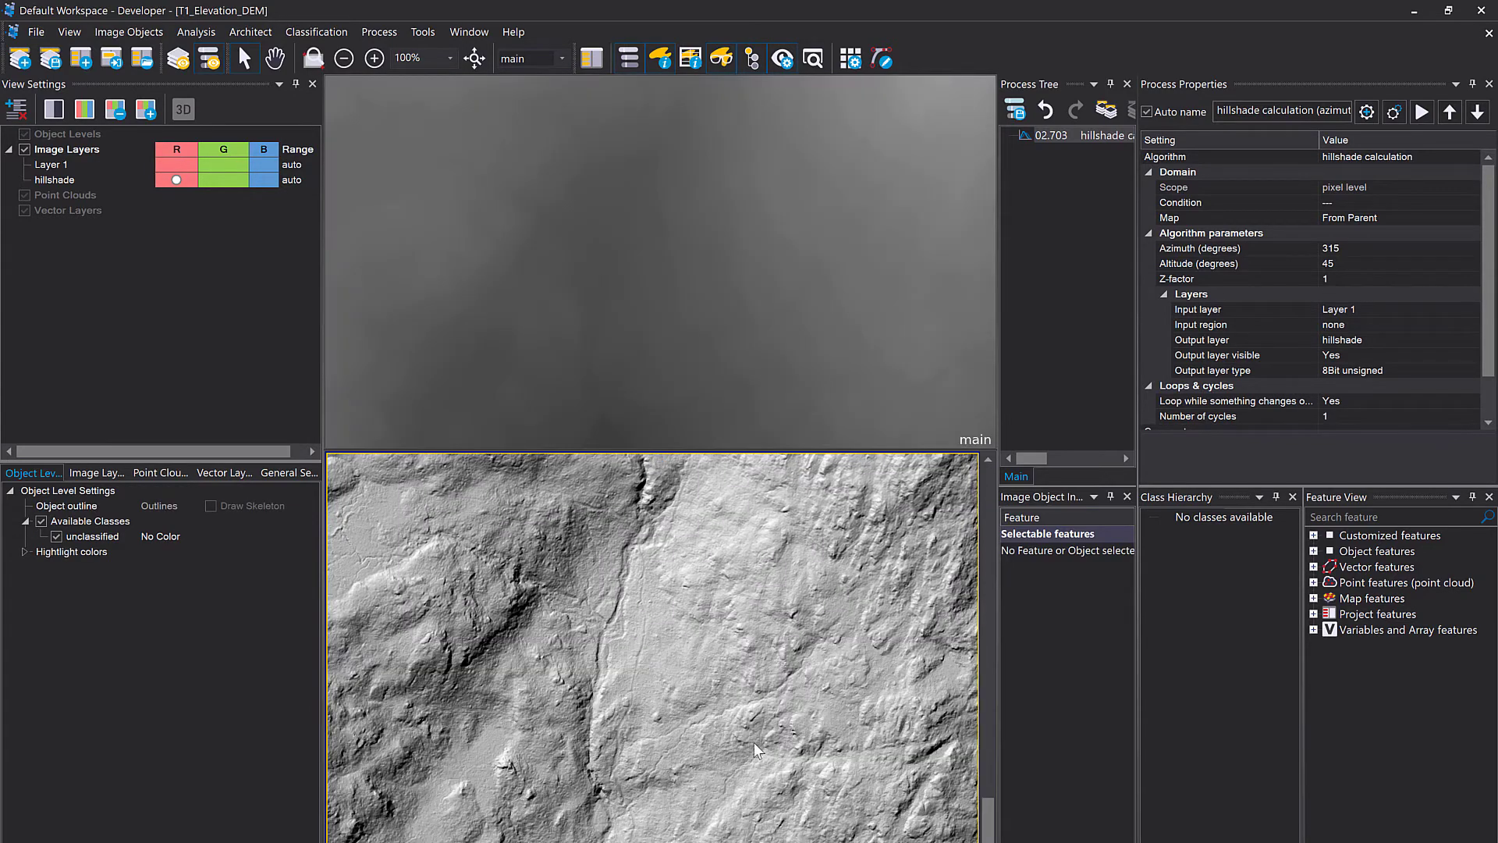
{"action": "left_click_drag", "start_coordinate": [753, 742], "coordinate": [291, 713]}
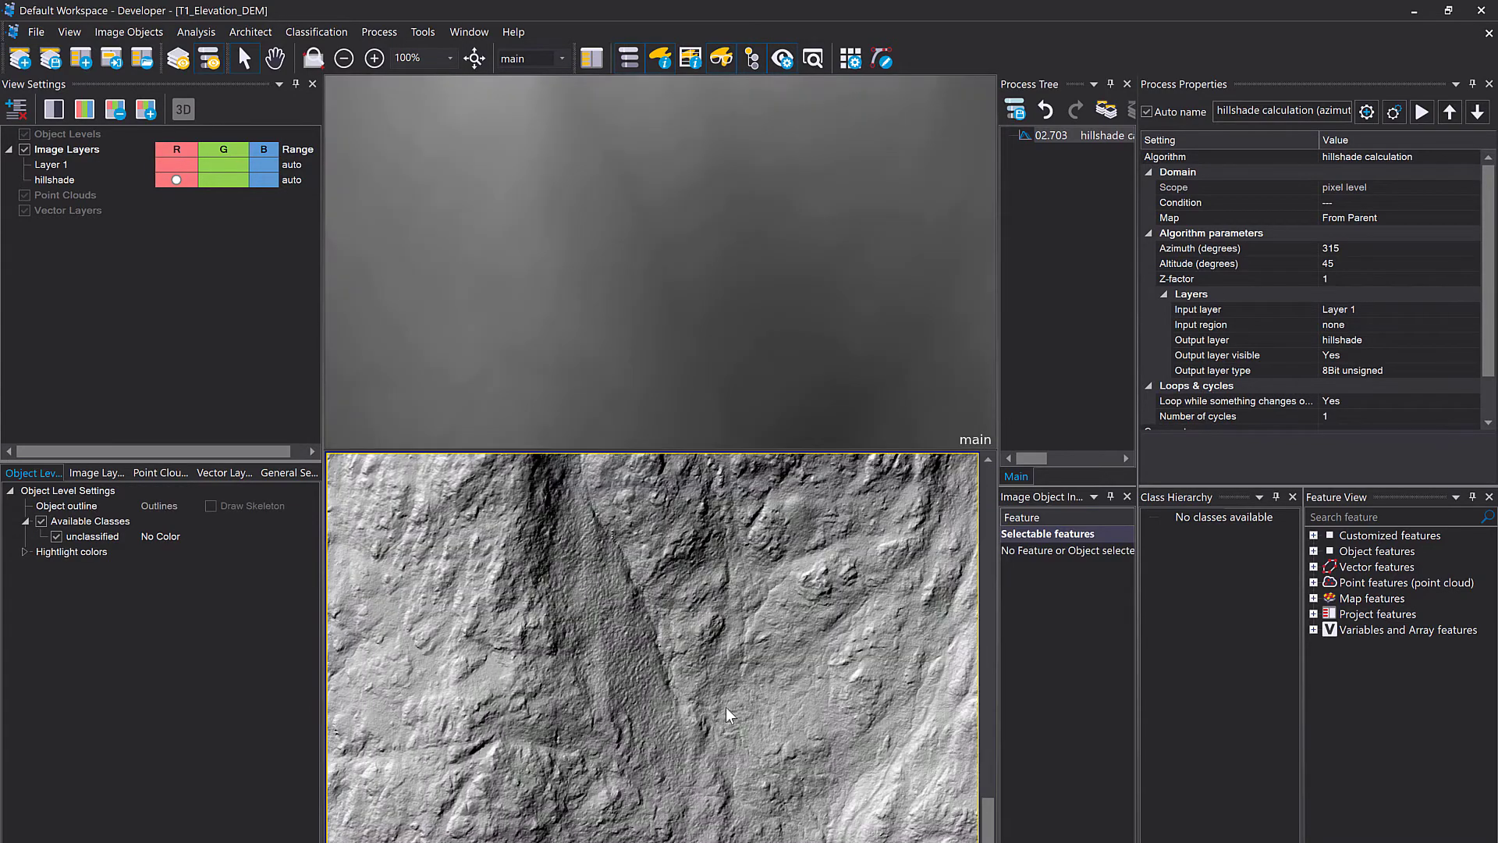
{"action": "left_click_drag", "start_coordinate": [725, 707], "coordinate": [566, 769]}
{"action": "scroll", "coordinate": [635, 738], "scroll_direction": "down", "scroll_amount": 1}
{"action": "left_click_drag", "start_coordinate": [635, 736], "coordinate": [605, 648]}
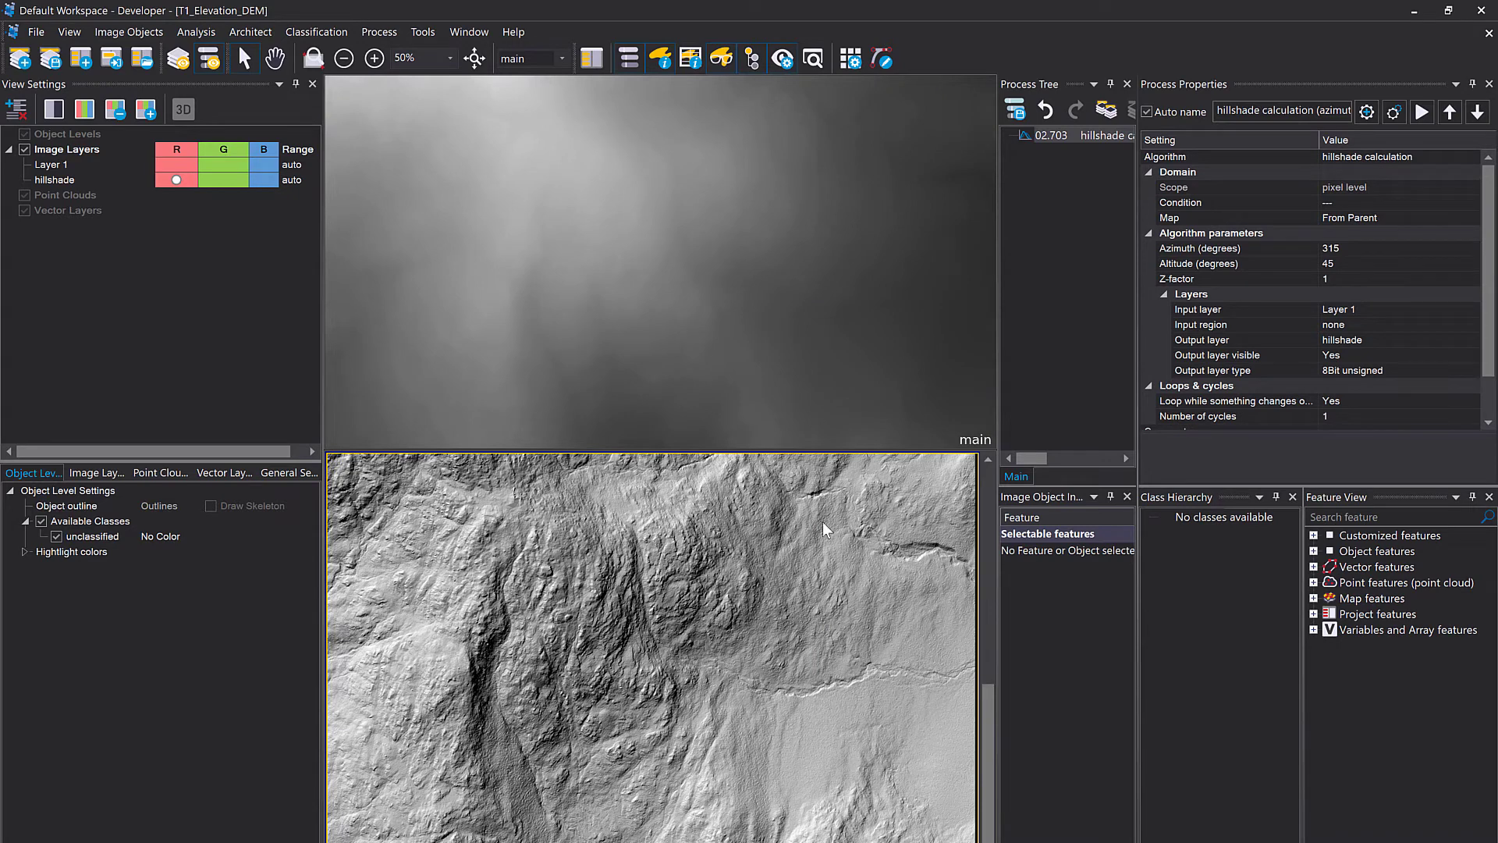
Examine the hillshade's northwestern valleys, the southwestern slopes and the central ridge against the elevation layer.
{"action": "left_click", "coordinate": [957, 185]}
{"action": "left_click", "coordinate": [736, 557]}
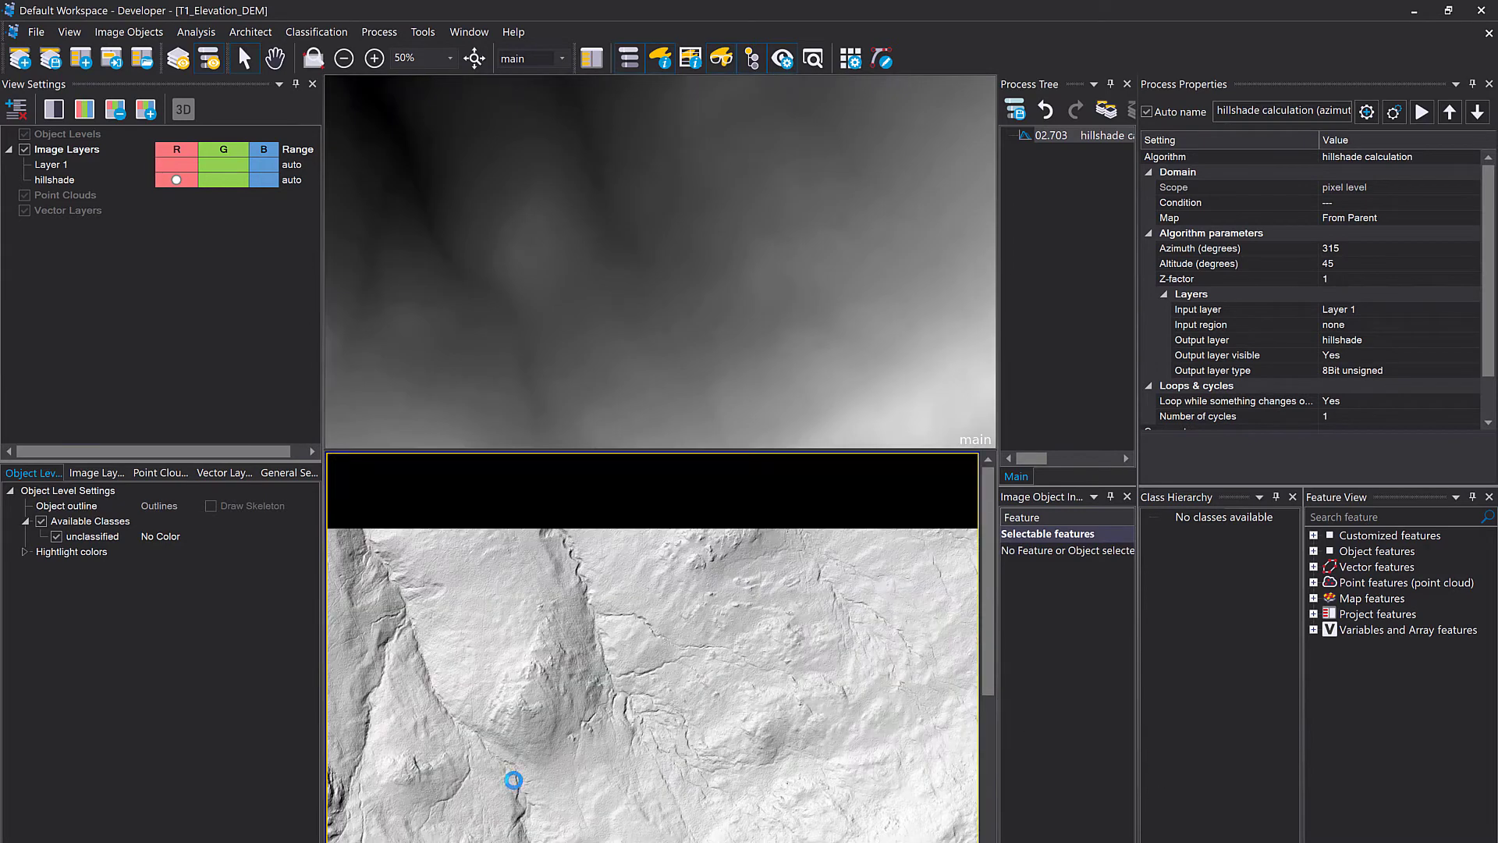
{"action": "left_click_drag", "start_coordinate": [514, 780], "coordinate": [566, 523]}
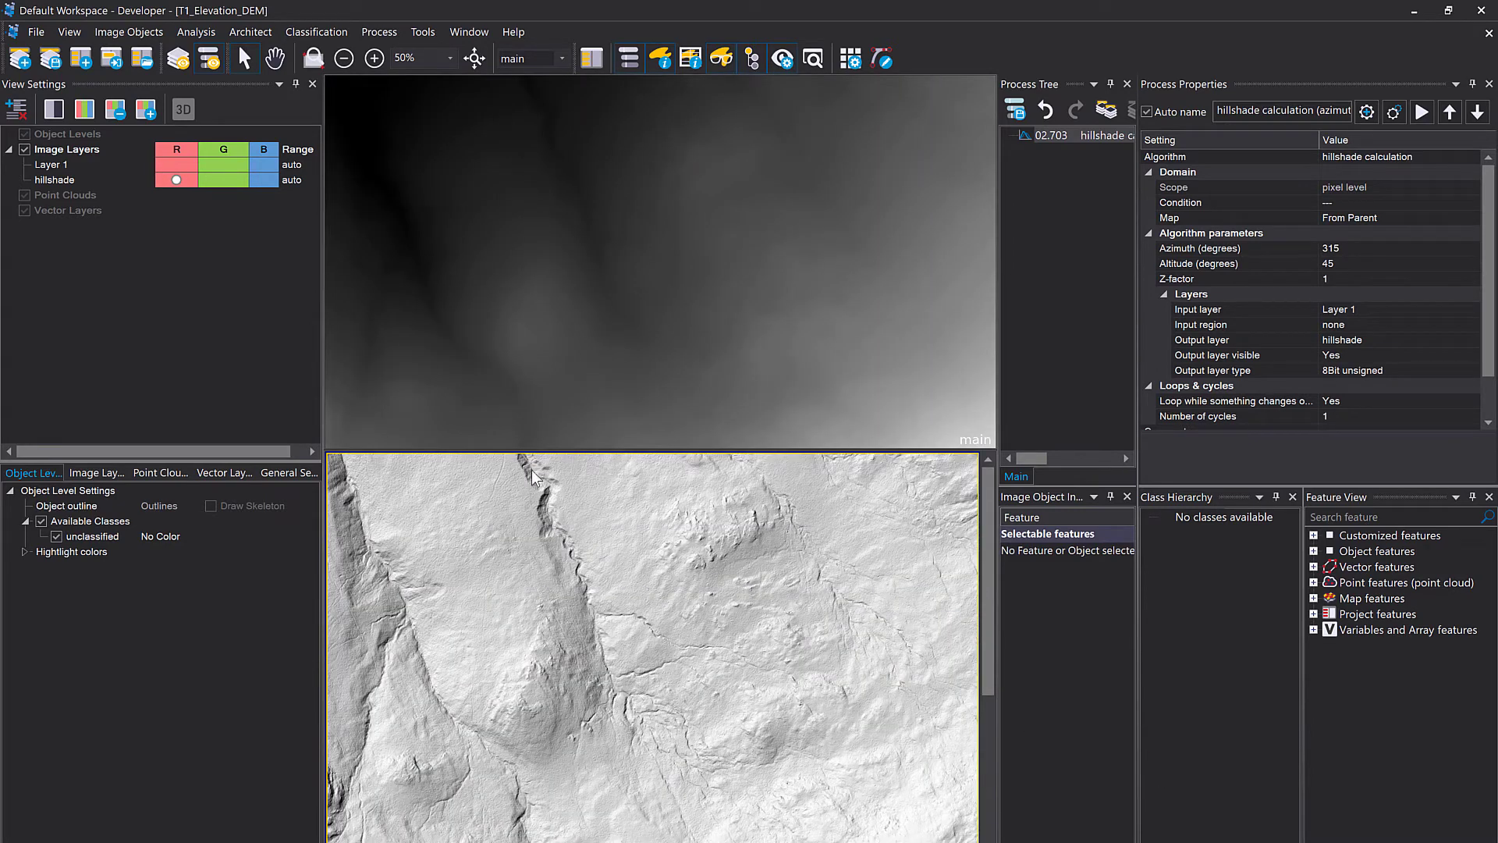
{"action": "left_click_drag", "start_coordinate": [797, 780], "coordinate": [752, 536]}
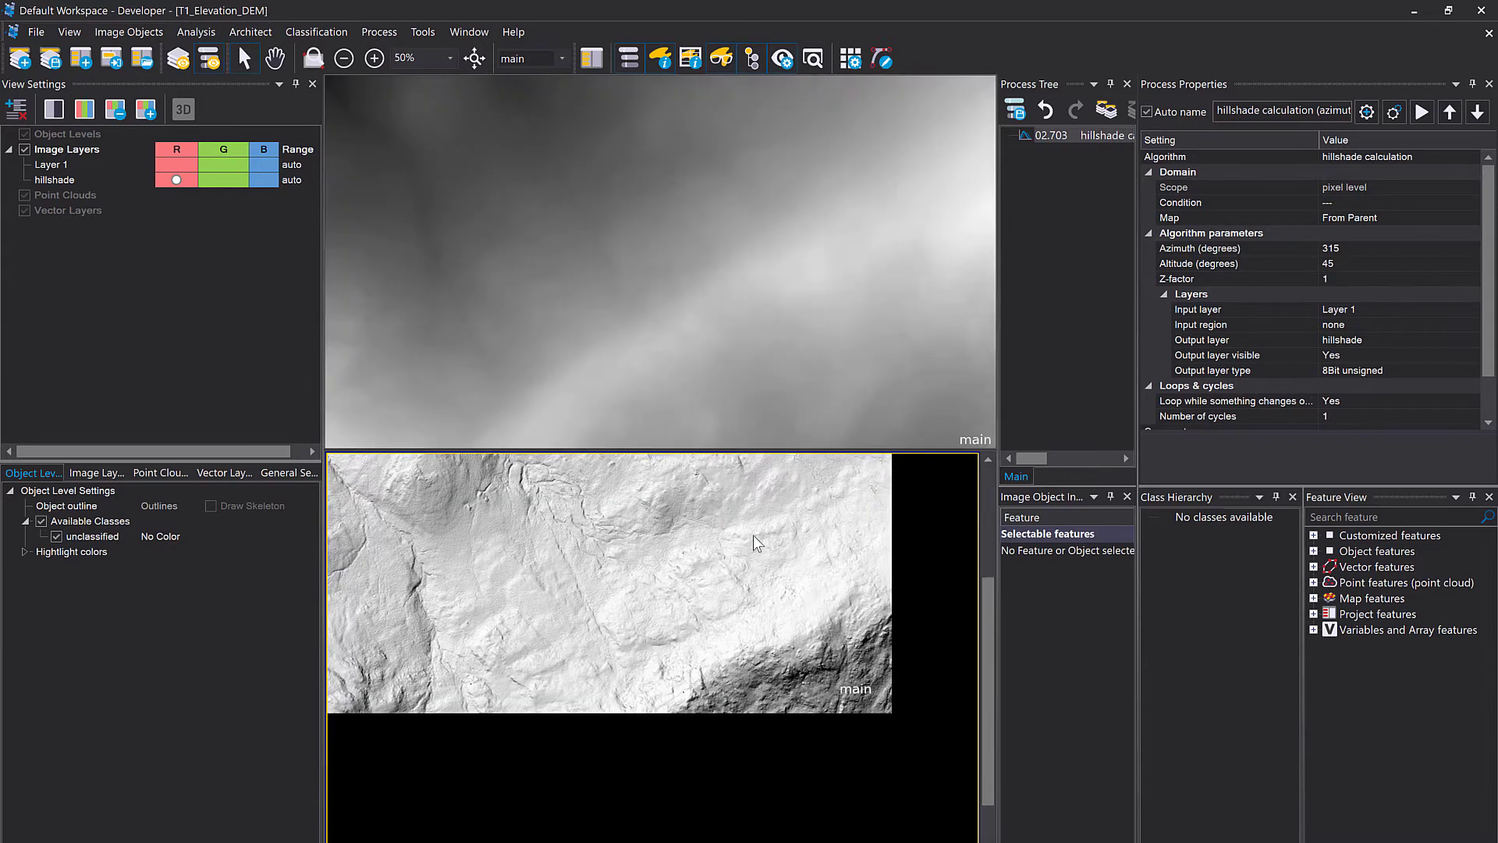
{"action": "left_click_drag", "start_coordinate": [848, 706], "coordinate": [811, 577]}
{"action": "left_click_drag", "start_coordinate": [717, 663], "coordinate": [735, 544]}
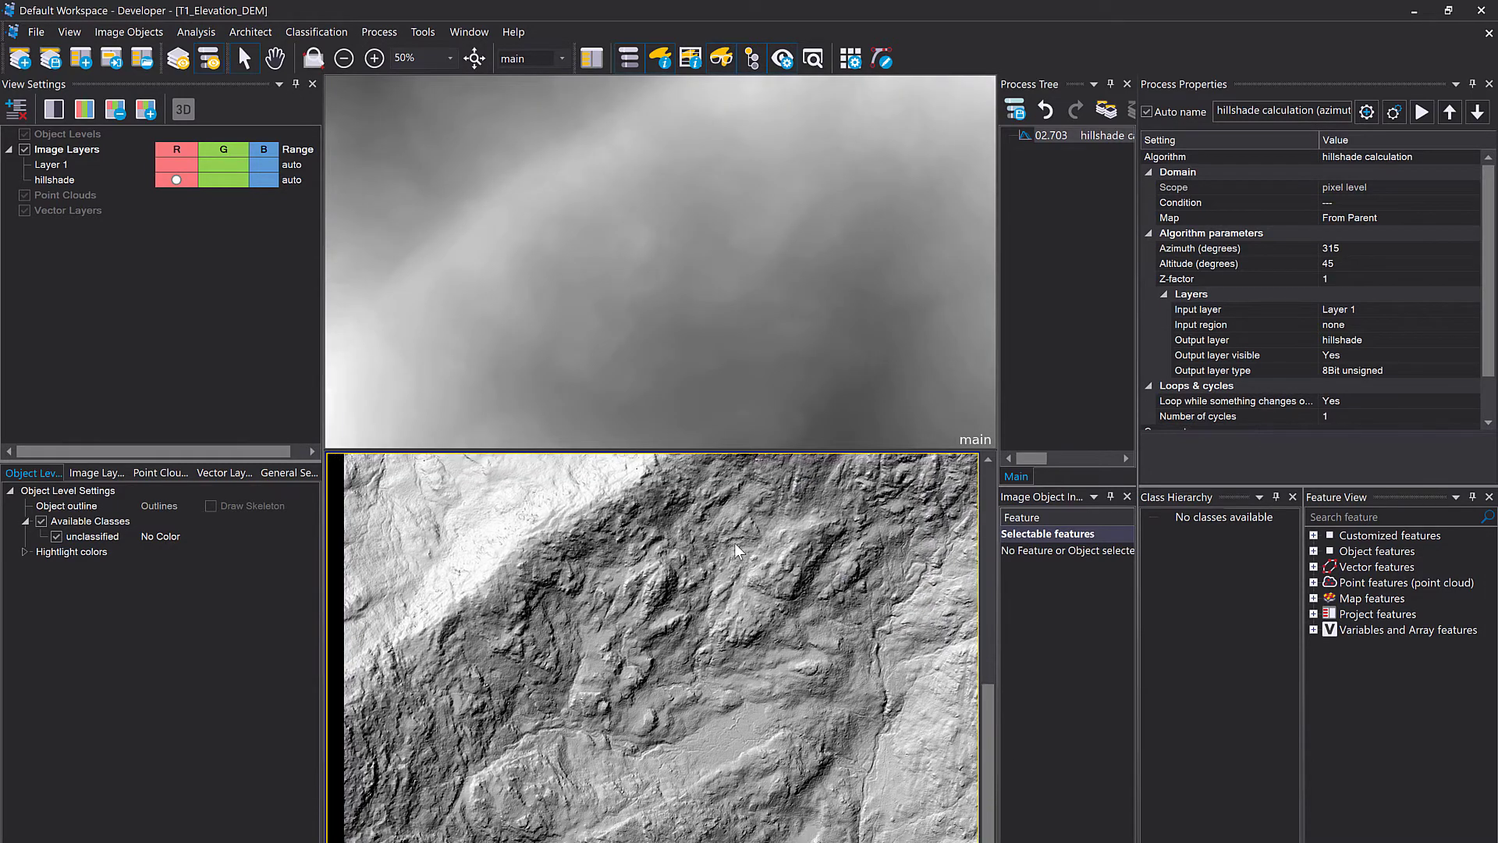
{"action": "left_click_drag", "start_coordinate": [802, 644], "coordinate": [635, 692]}
{"action": "scroll", "coordinate": [709, 622], "scroll_direction": "down", "scroll_amount": 1}
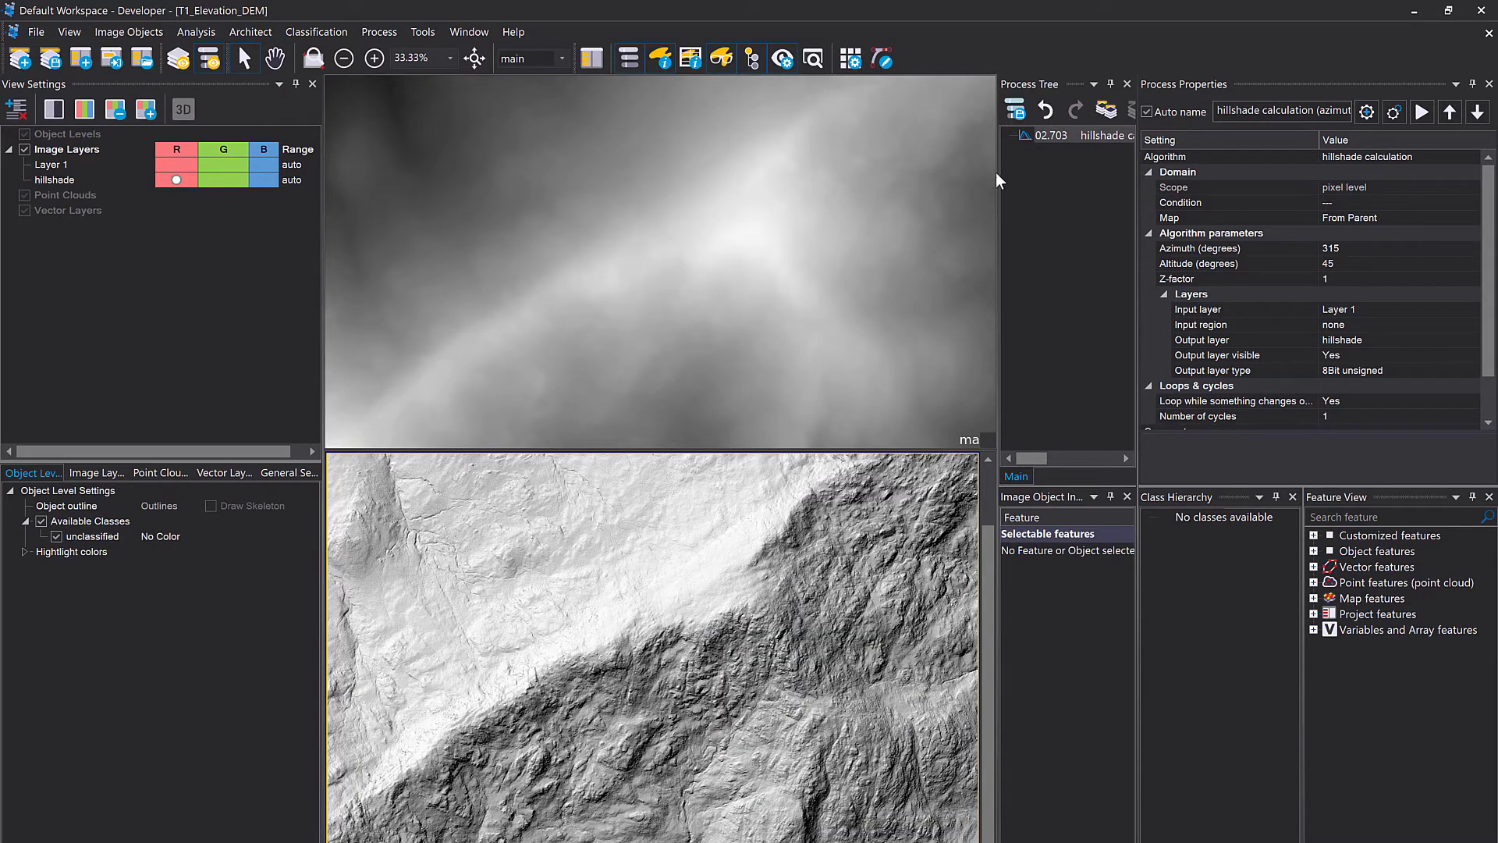
Set the hillshade process's altitude to 10 degrees and its output layer to "hillshade 10", and execute it.
{"action": "left_click_drag", "start_coordinate": [999, 176], "coordinate": [736, 164]}
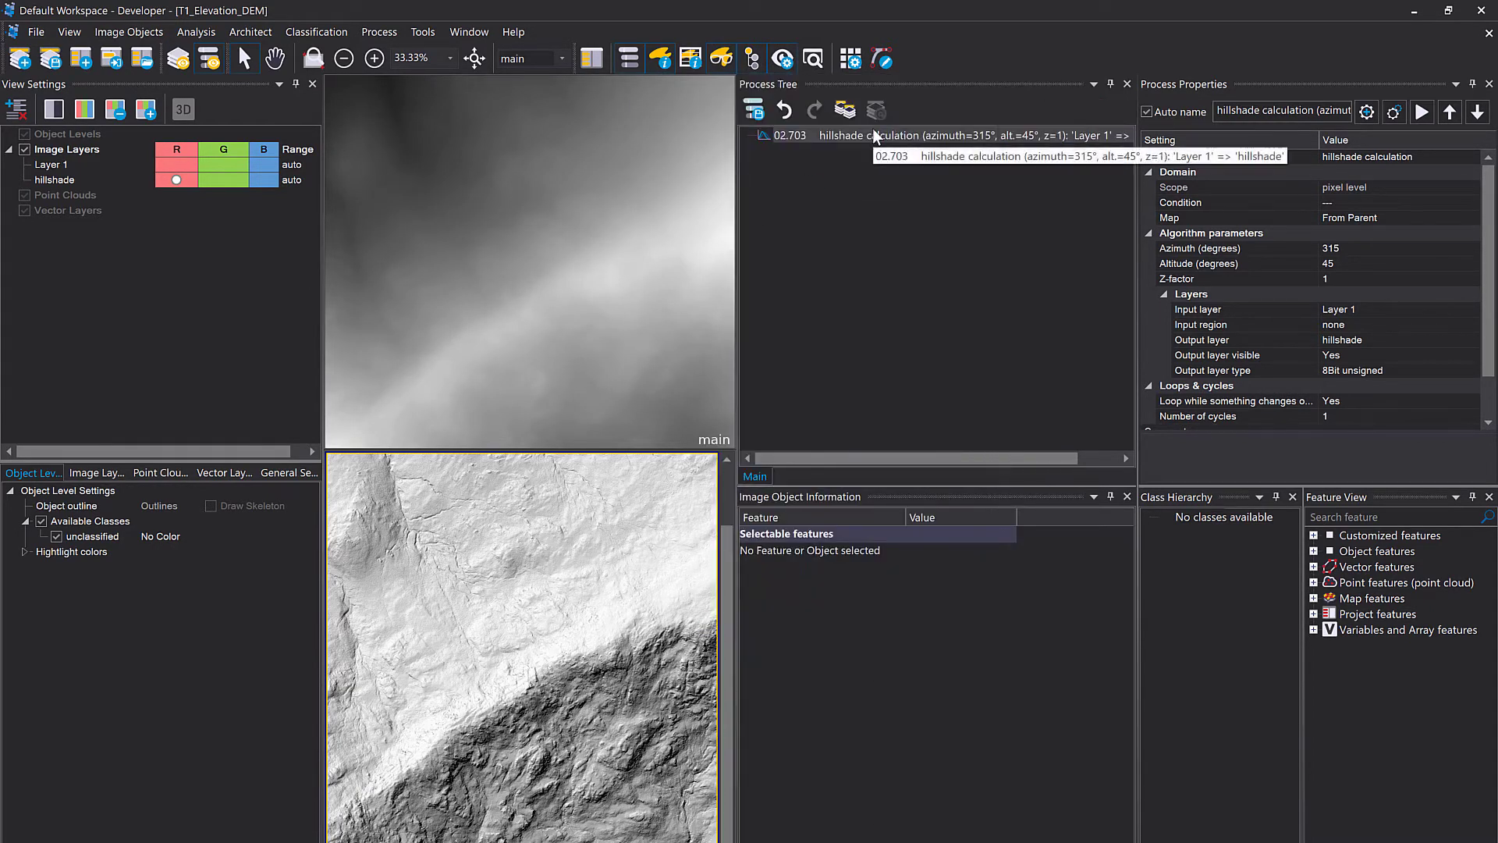
{"action": "double_click", "coordinate": [872, 131]}
{"action": "left_click", "coordinate": [897, 368]}
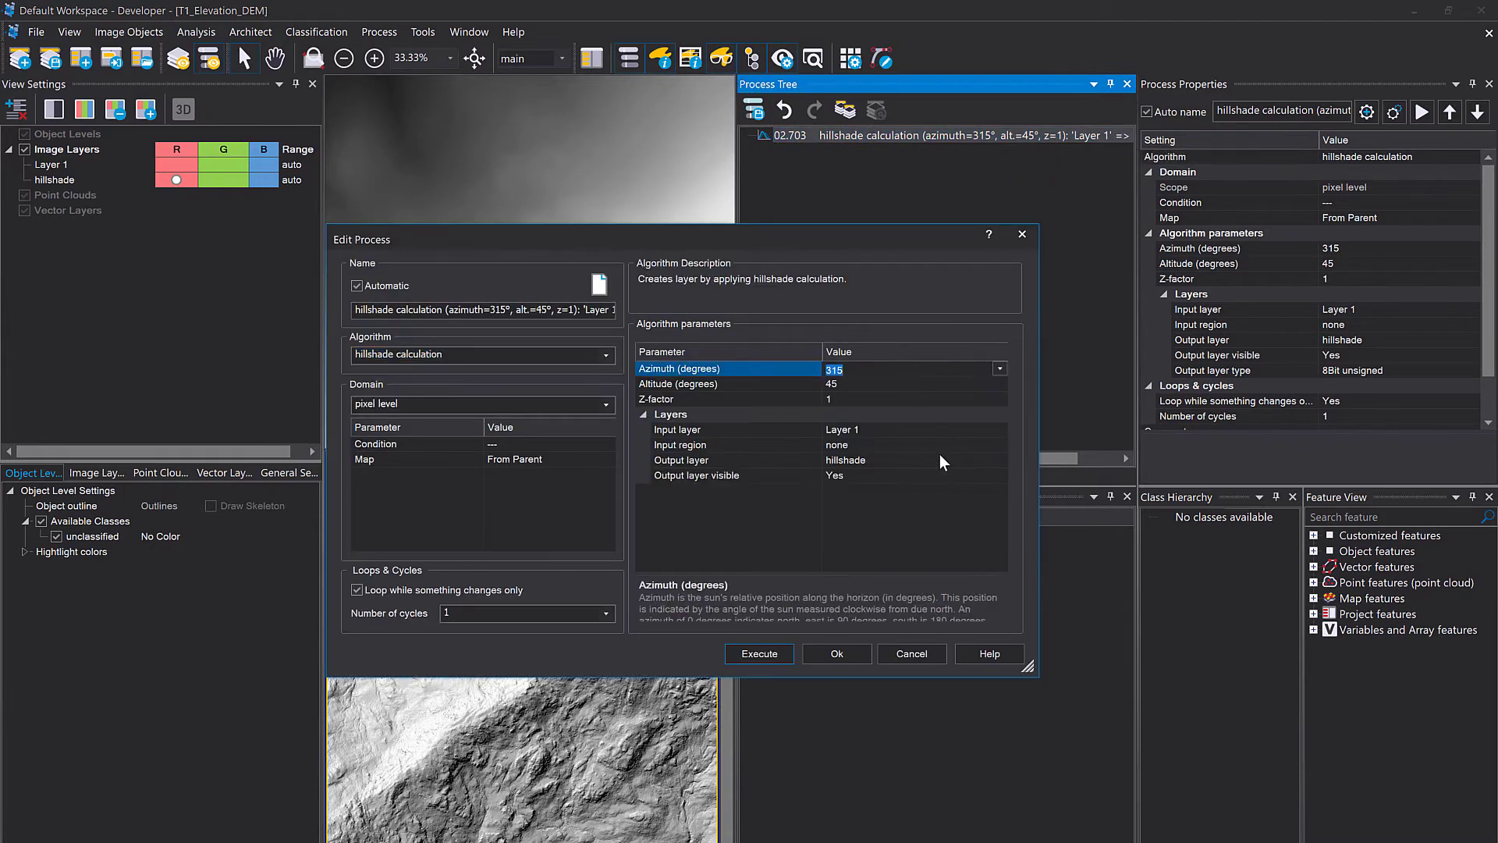
{"action": "left_click", "coordinate": [894, 384]}
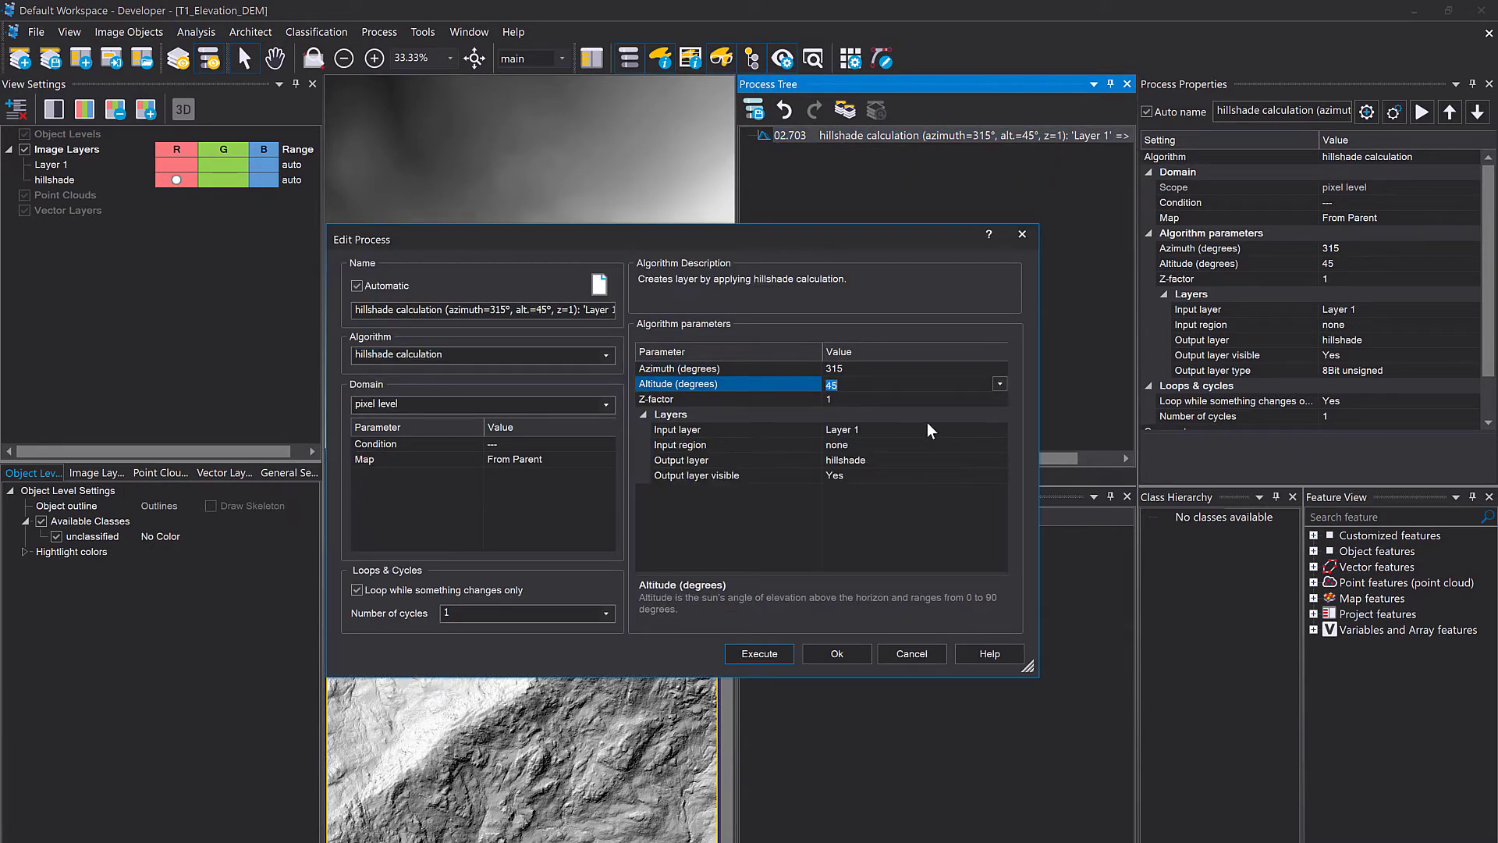
{"action": "type", "text": "10"}
{"action": "key", "text": "Return"}
{"action": "left_click", "coordinate": [934, 462]}
{"action": "type", "text": "1"}
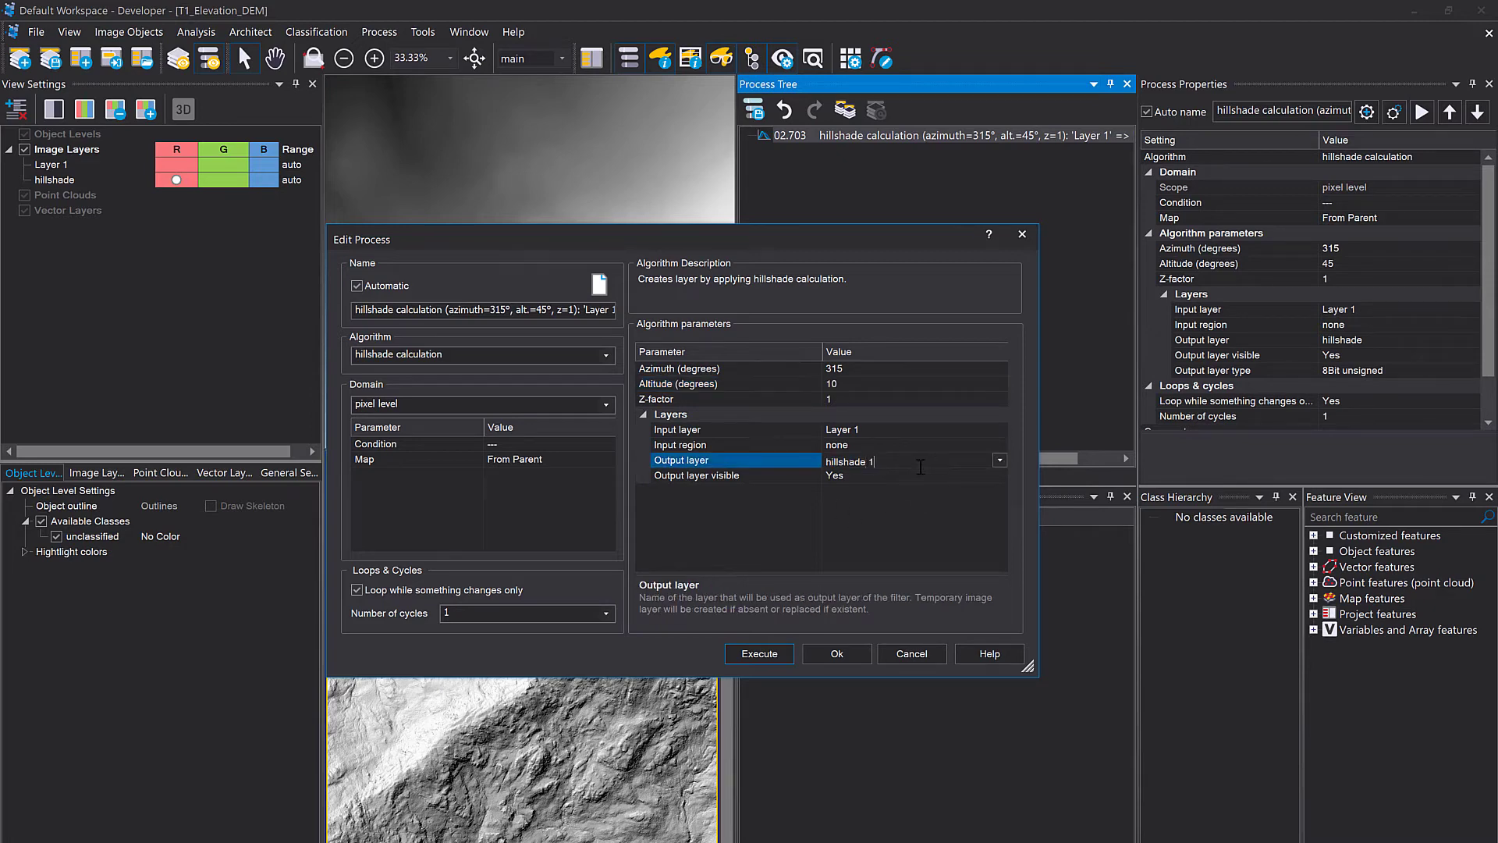
{"action": "type", "text": "0"}
{"action": "left_click", "coordinate": [774, 654]}
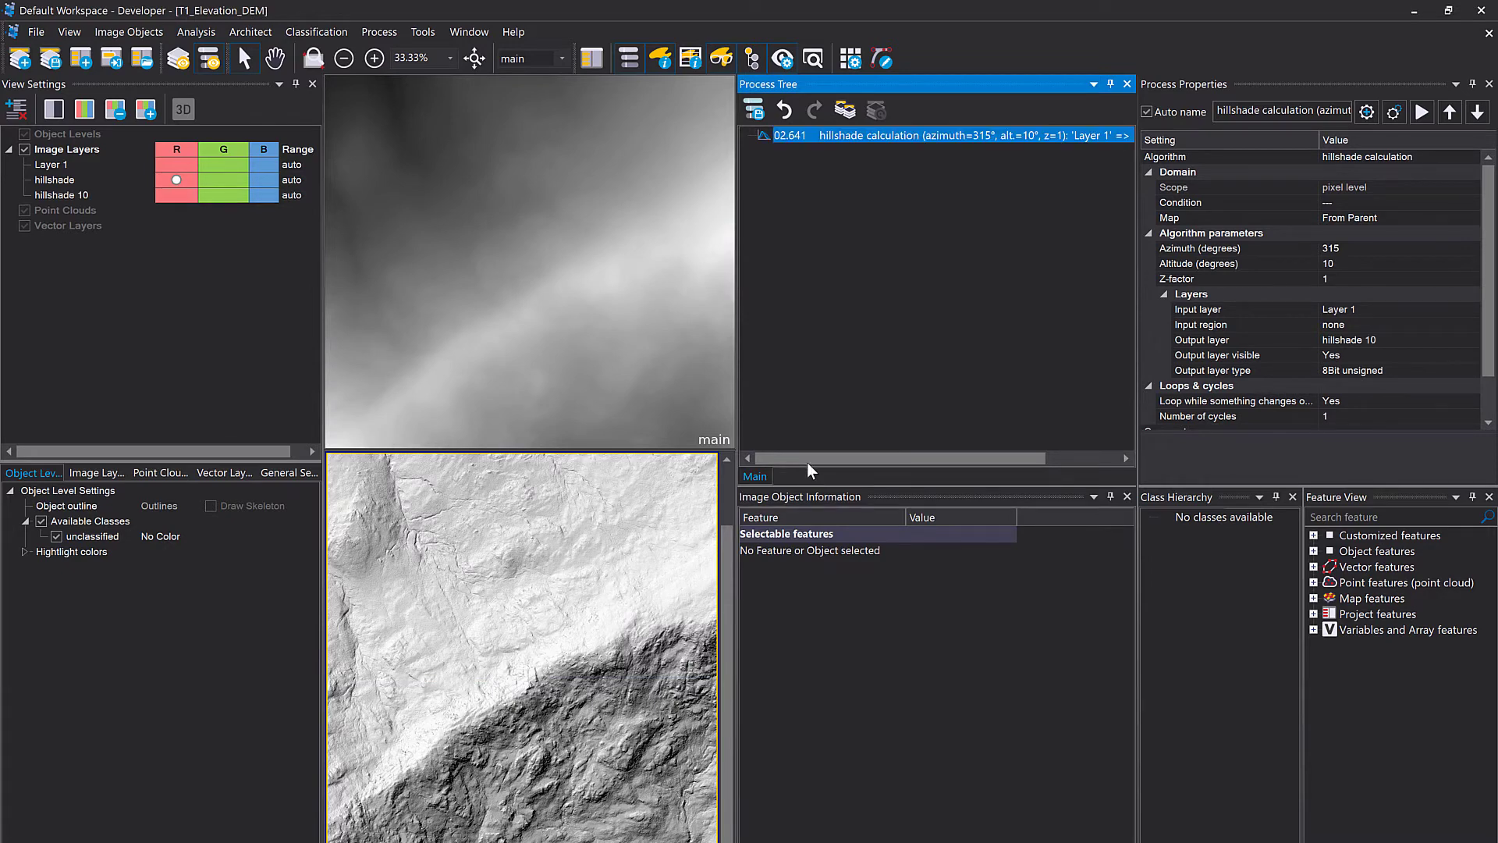
Display the hillshade 10 layer in the second map view and inspect its full extent.
{"action": "left_click", "coordinate": [145, 109]}
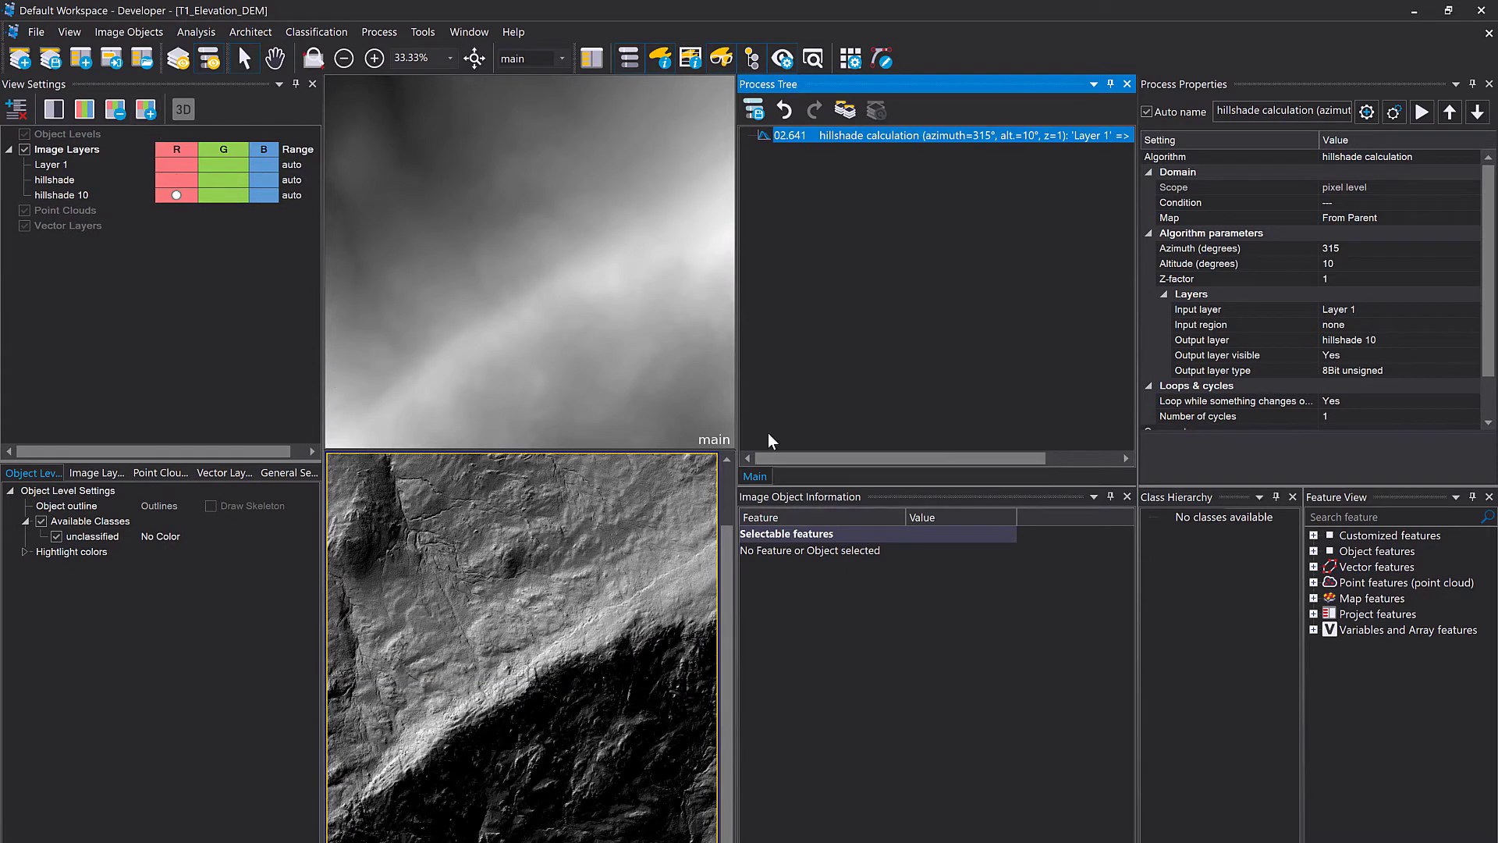
{"action": "left_click_drag", "start_coordinate": [737, 413], "coordinate": [934, 414]}
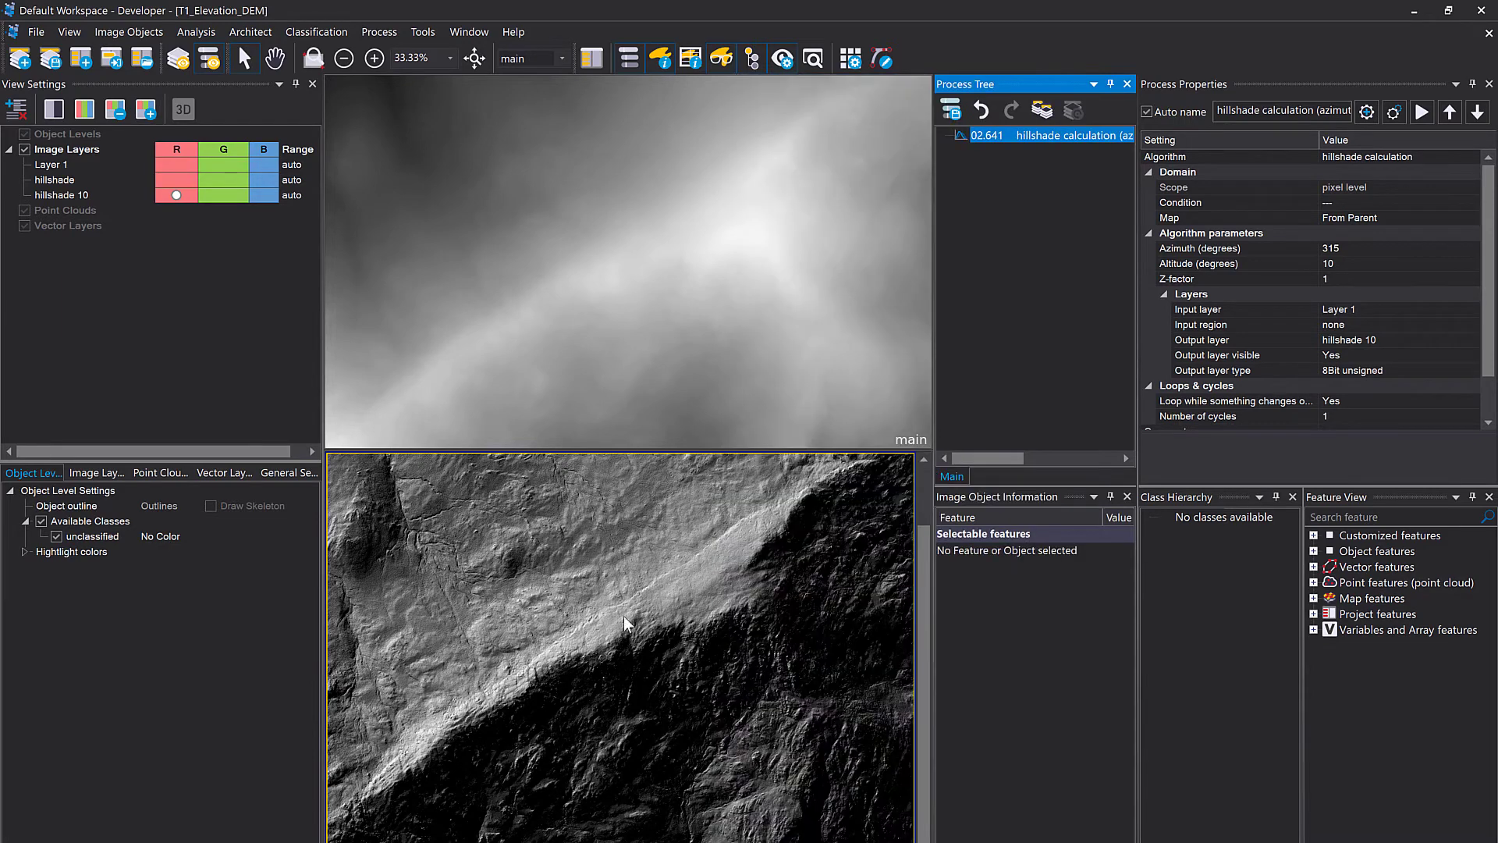
{"action": "scroll", "coordinate": [686, 652], "scroll_direction": "down", "scroll_amount": 1}
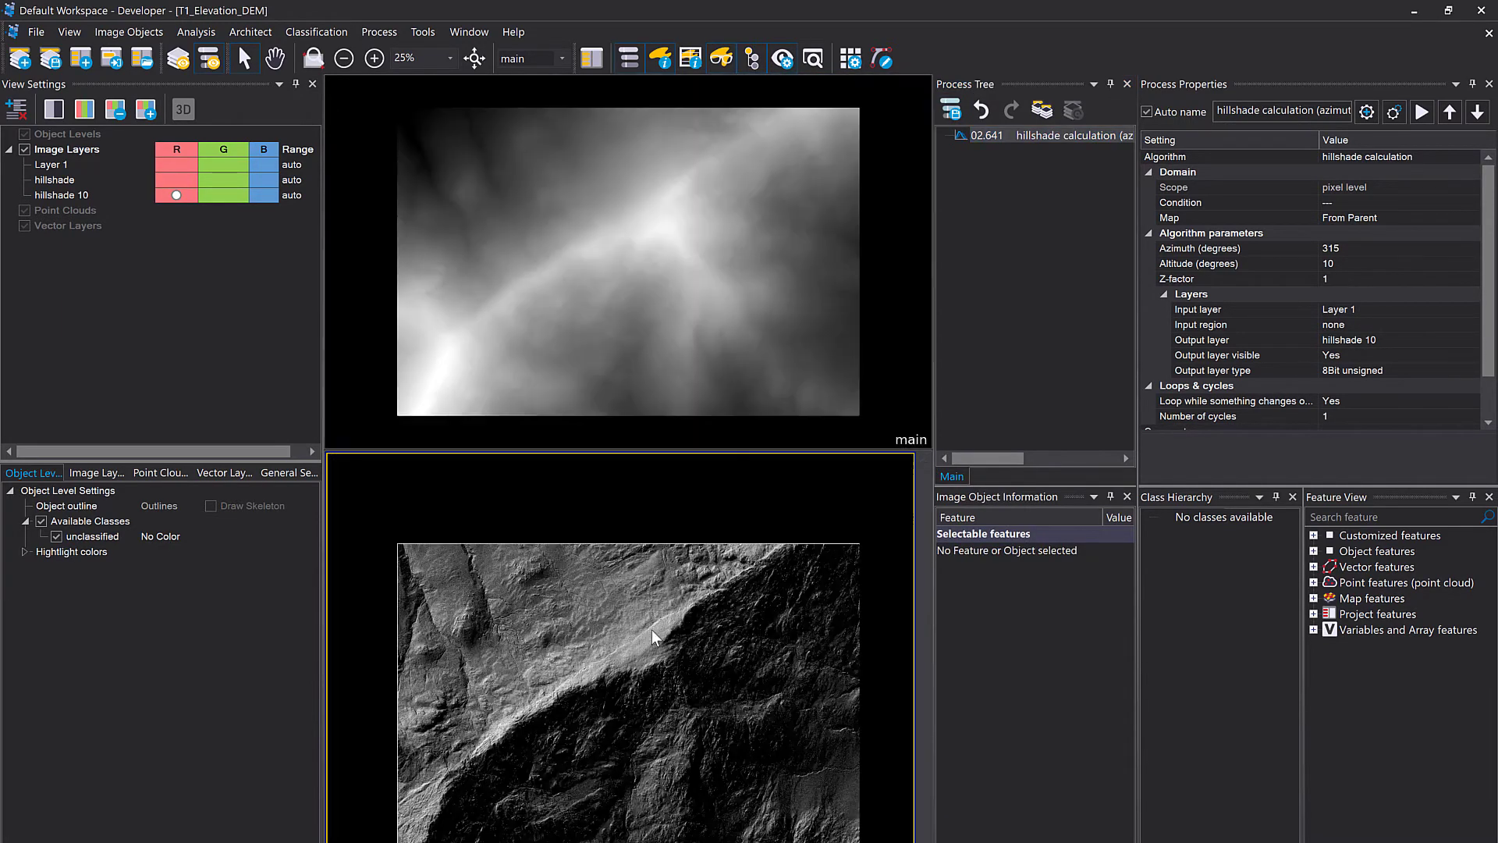
Set the hillshade process's altitude to 80 degrees and its output layer to "hillshade 80", and execute it.
{"action": "double_click", "coordinate": [1006, 137]}
{"action": "left_click", "coordinate": [921, 384]}
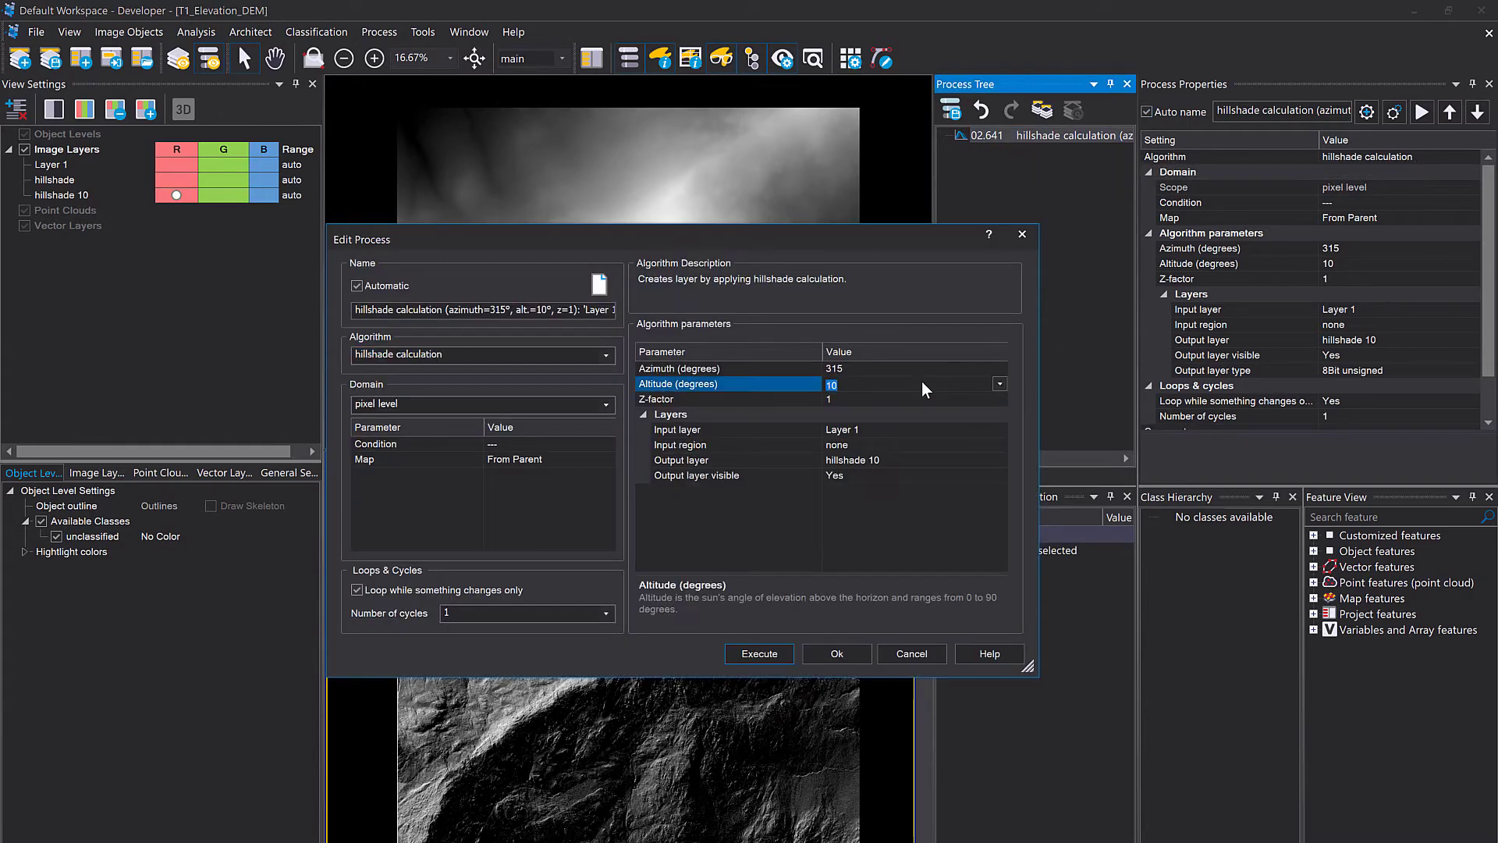
{"action": "type", "text": "80"}
{"action": "left_click", "coordinate": [902, 463]}
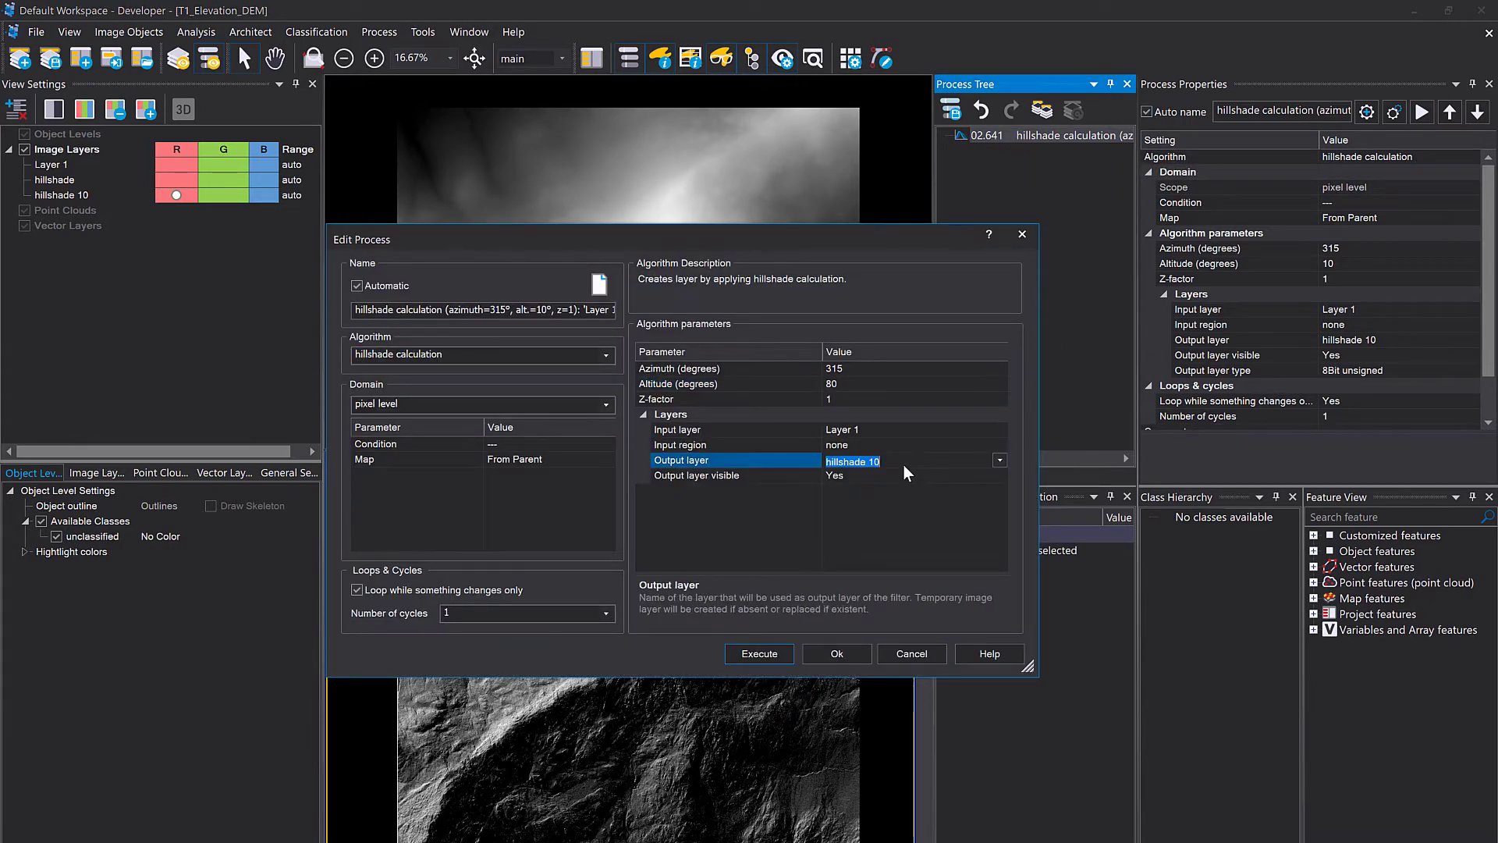
{"action": "left_click", "coordinate": [904, 467]}
{"action": "key", "text": "BackSpace"}
{"action": "key", "text": "BackSpace"}
{"action": "type", "text": "80"}
{"action": "left_click", "coordinate": [780, 653]}
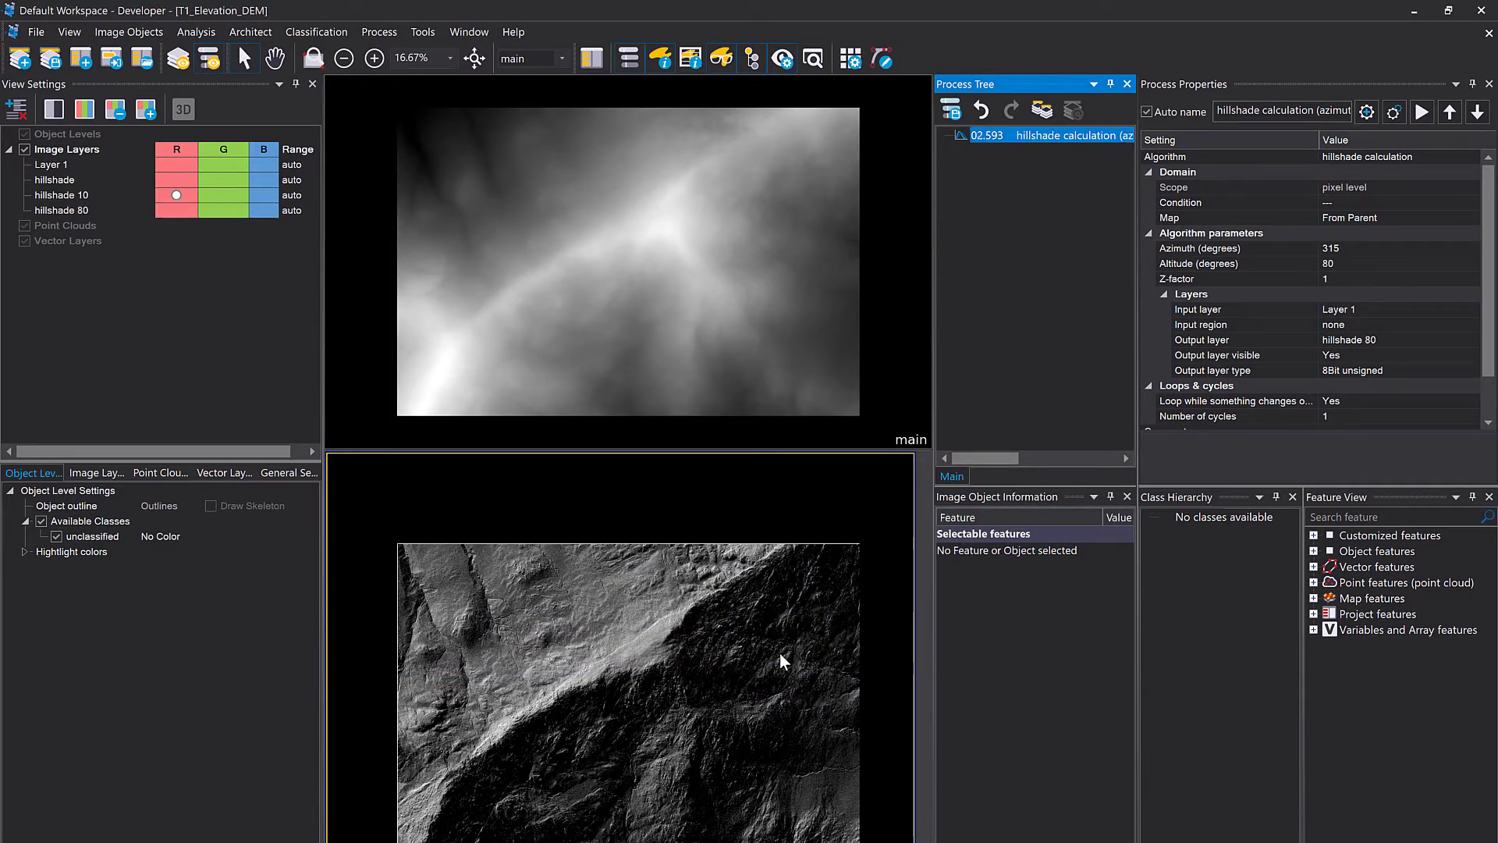
Display the hillshade 80 layer in the second map view and examine its ridge, northwestern valleys and southeastern slopes up close.
{"action": "left_click", "coordinate": [176, 210]}
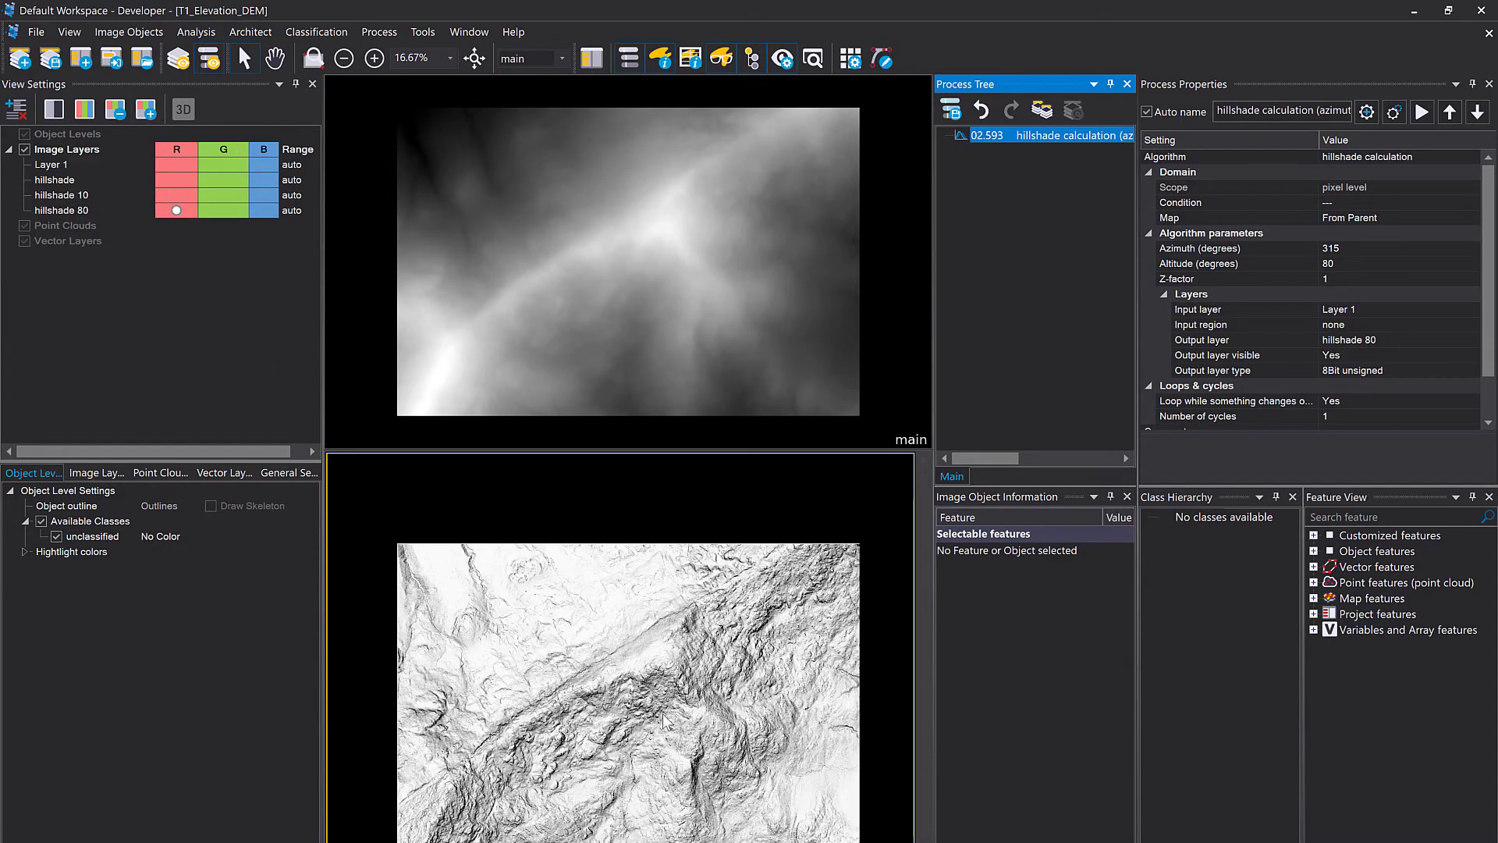
{"action": "scroll", "coordinate": [661, 700], "scroll_direction": "up", "scroll_amount": 3}
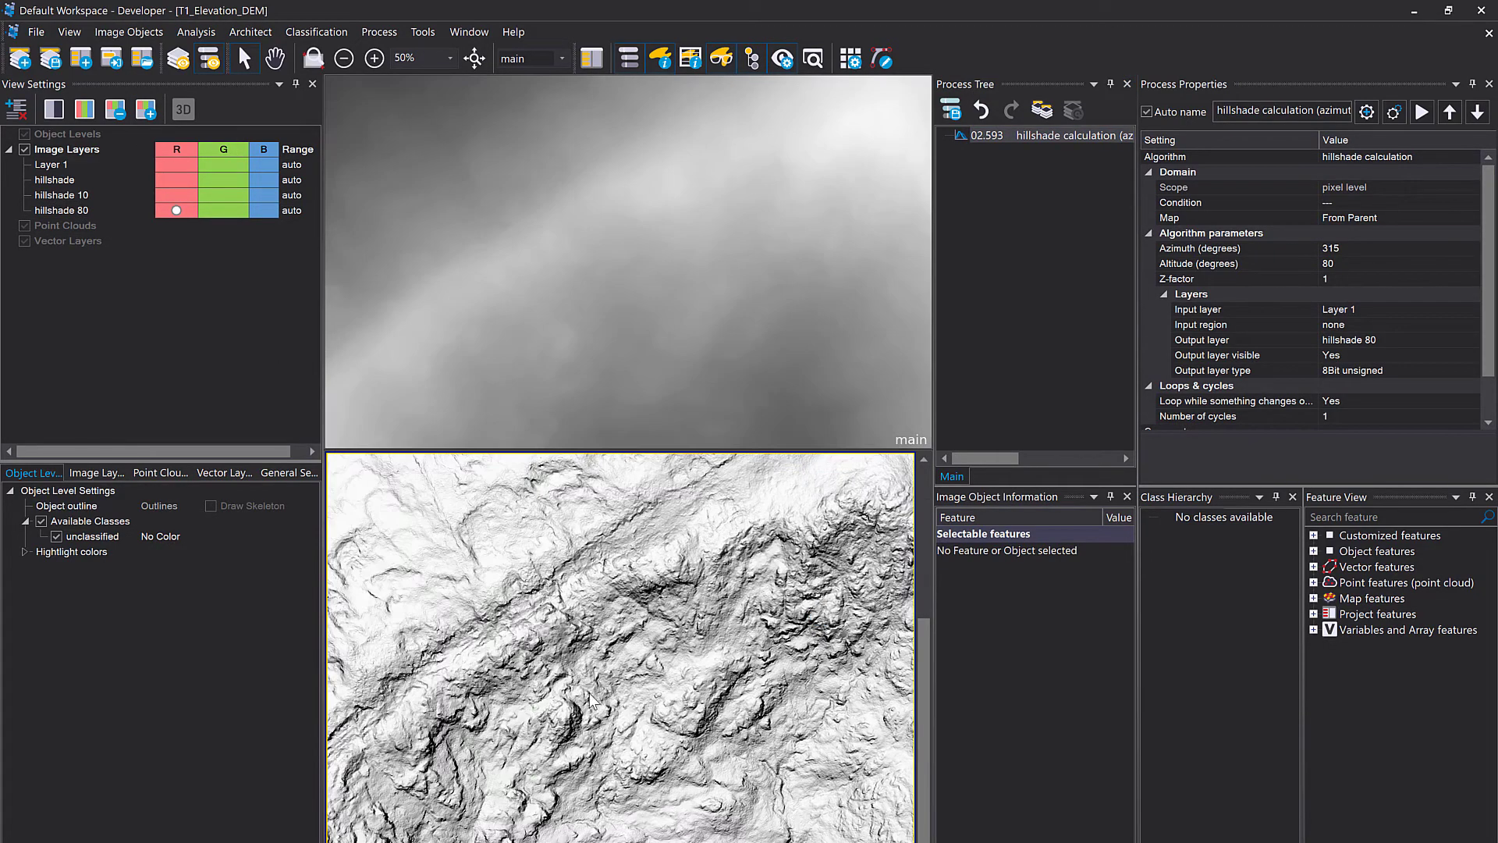
{"action": "left_click_drag", "start_coordinate": [589, 694], "coordinate": [825, 816]}
{"action": "left_click_drag", "start_coordinate": [739, 650], "coordinate": [739, 781]}
{"action": "left_click_drag", "start_coordinate": [789, 717], "coordinate": [818, 818]}
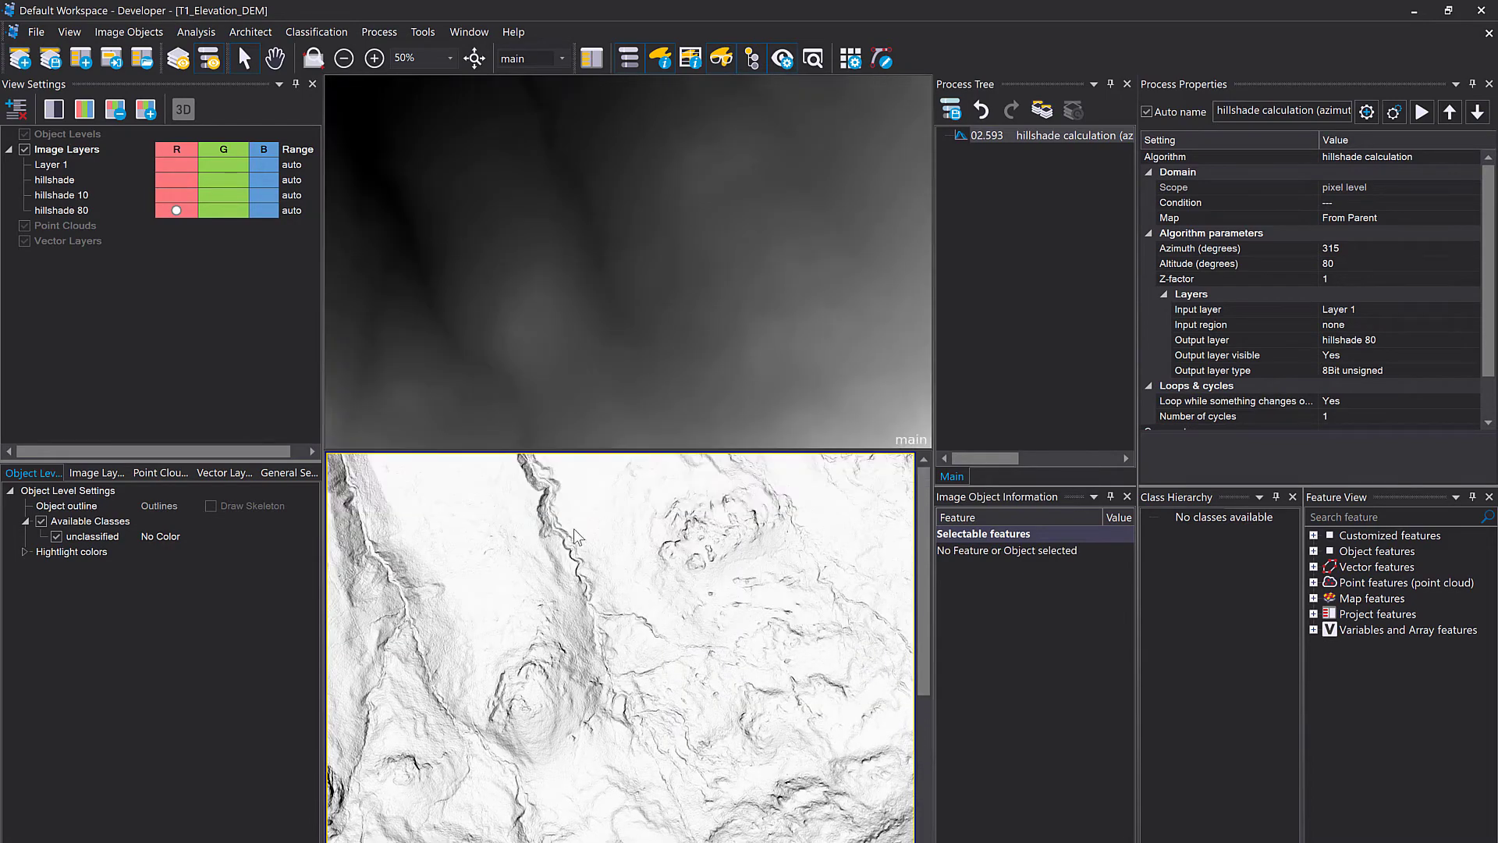
{"action": "scroll", "coordinate": [551, 490], "scroll_direction": "up", "scroll_amount": 1}
{"action": "scroll", "coordinate": [546, 497], "scroll_direction": "up", "scroll_amount": 1}
{"action": "scroll", "coordinate": [536, 506], "scroll_direction": "down", "scroll_amount": 2}
{"action": "left_click_drag", "start_coordinate": [728, 820], "coordinate": [256, 471]}
{"action": "left_click_drag", "start_coordinate": [710, 560], "coordinate": [594, 591]}
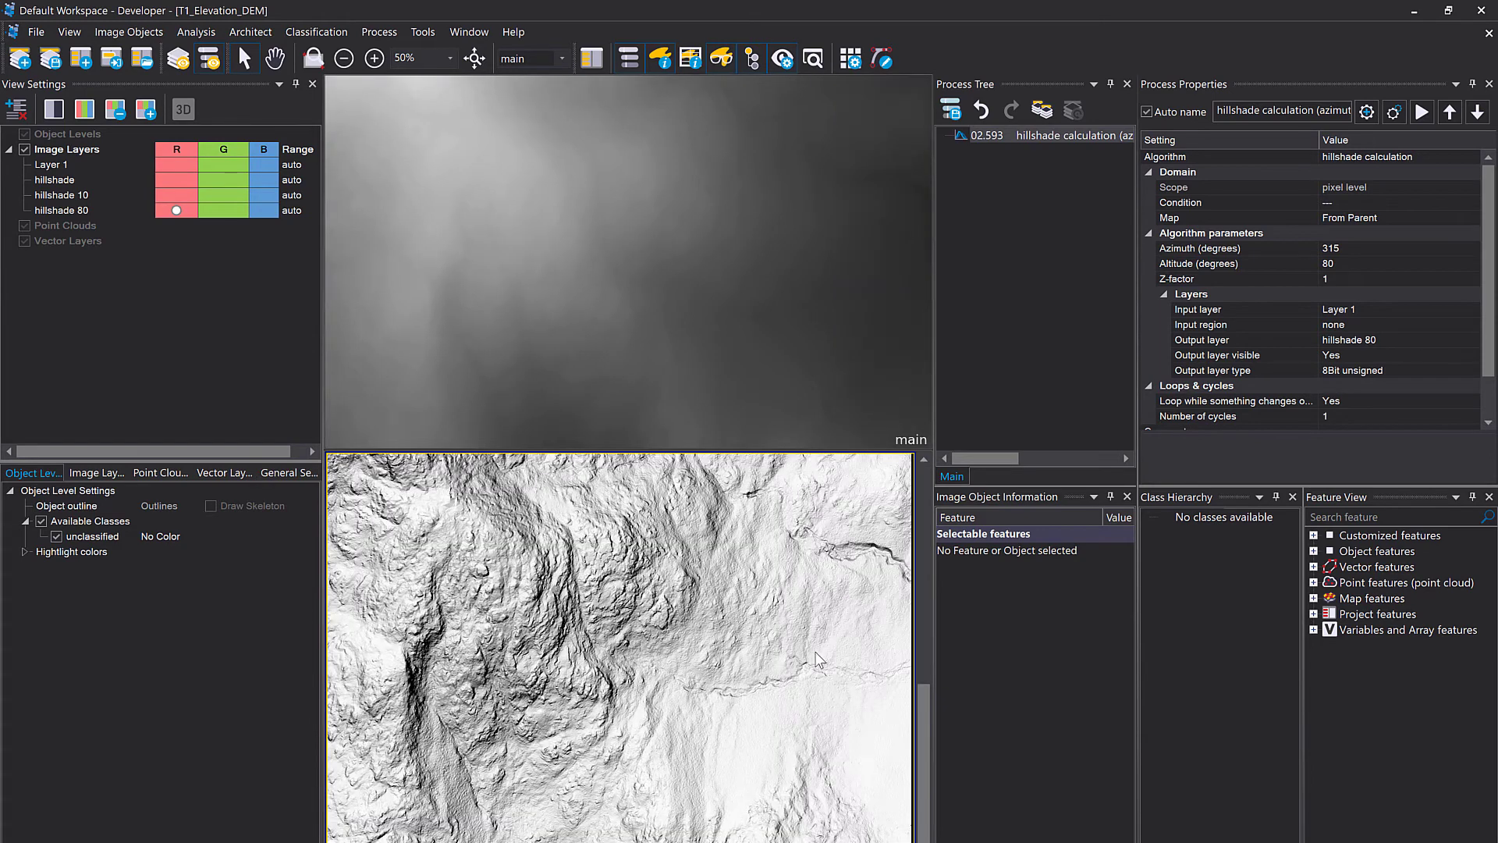
{"action": "left_click_drag", "start_coordinate": [813, 653], "coordinate": [814, 696]}
Execute the hillshade process with altitude 45, azimuth 0 and output layer "hillshade A0", and inspect the layer close up and zoomed out.
{"action": "double_click", "coordinate": [1014, 134]}
{"action": "left_click", "coordinate": [932, 383]}
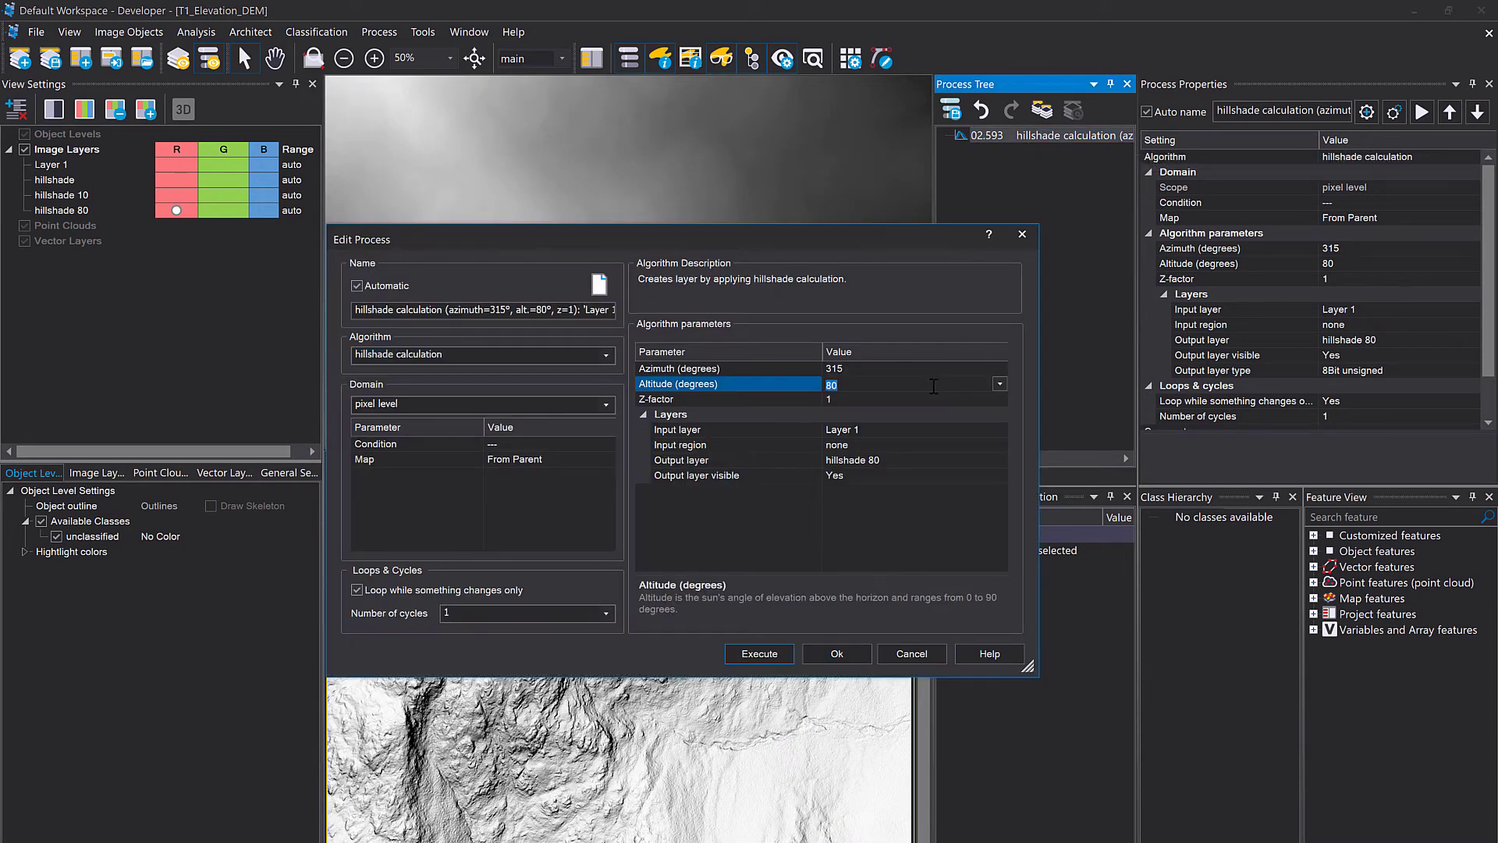
{"action": "type", "text": "45"}
{"action": "left_click", "coordinate": [906, 362]}
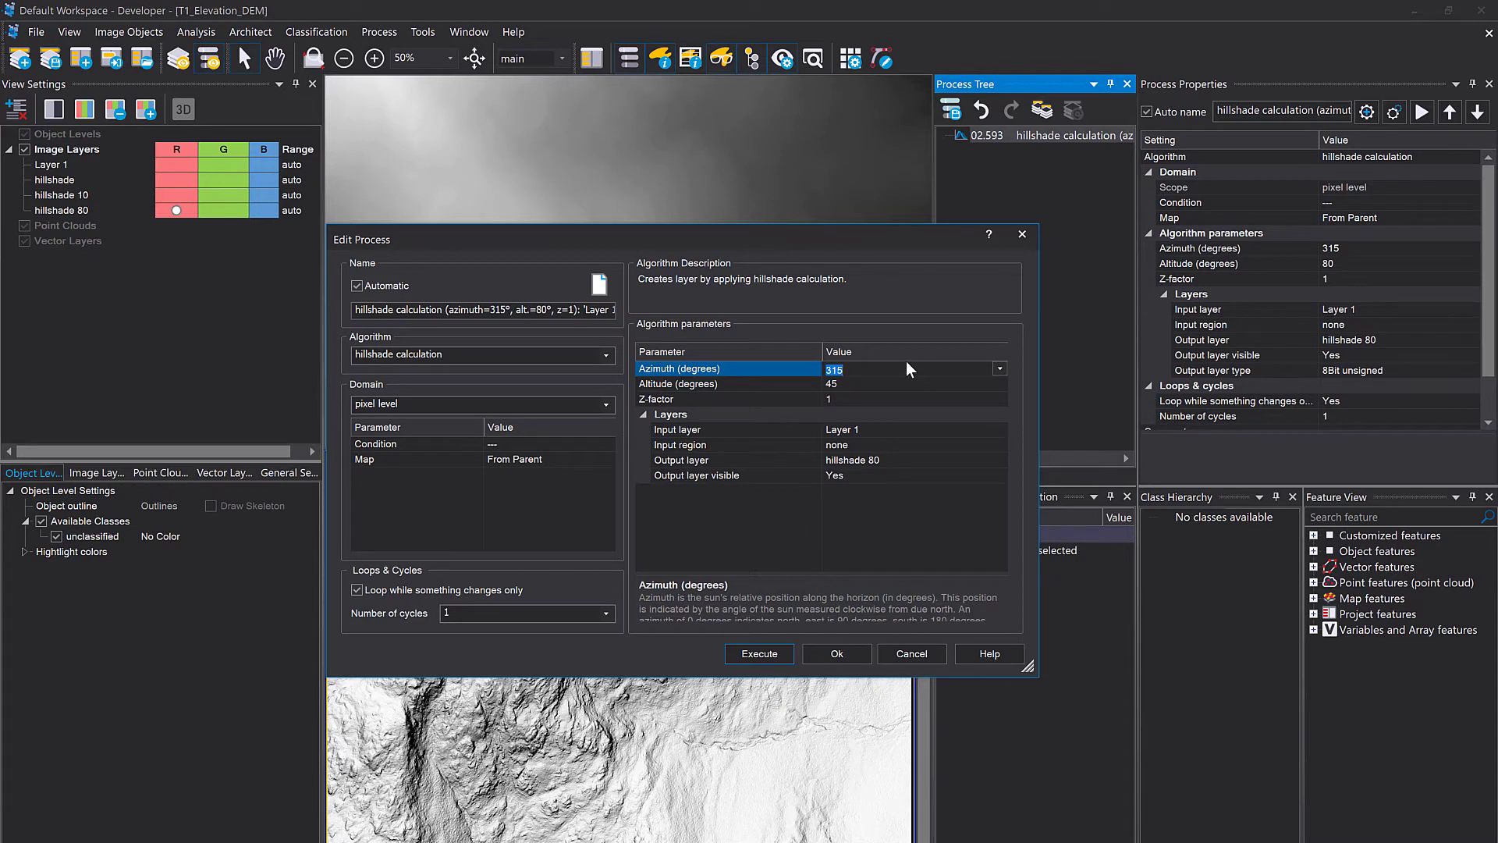
{"action": "type", "text": "0"}
{"action": "left_click", "coordinate": [907, 457]}
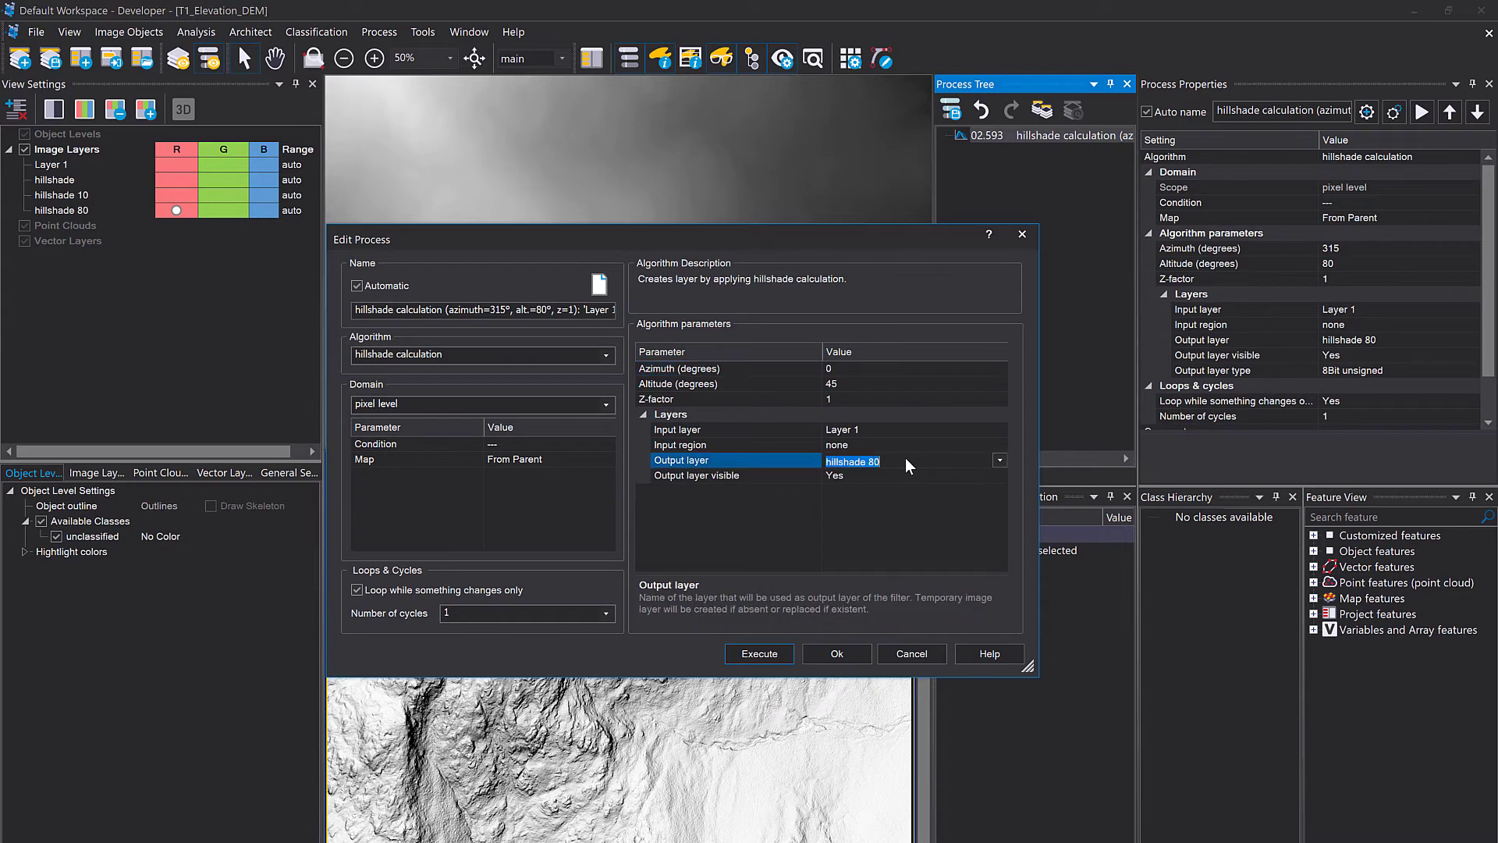
{"action": "double_click", "coordinate": [870, 456]}
{"action": "type", "text": "A0"}
{"action": "left_click", "coordinate": [756, 660]}
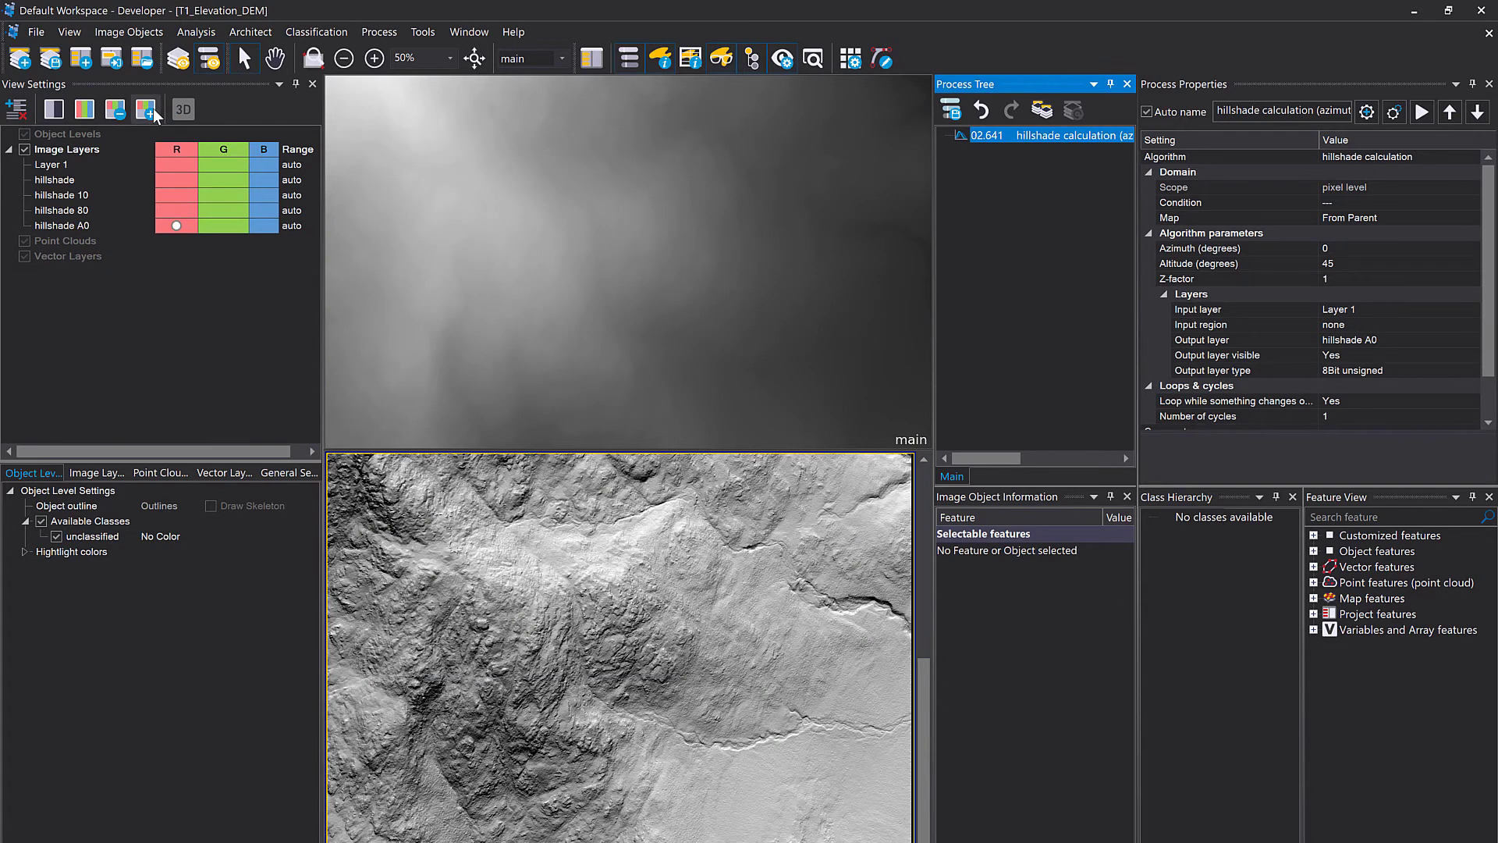
{"action": "scroll", "coordinate": [563, 554], "scroll_direction": "up", "scroll_amount": 3}
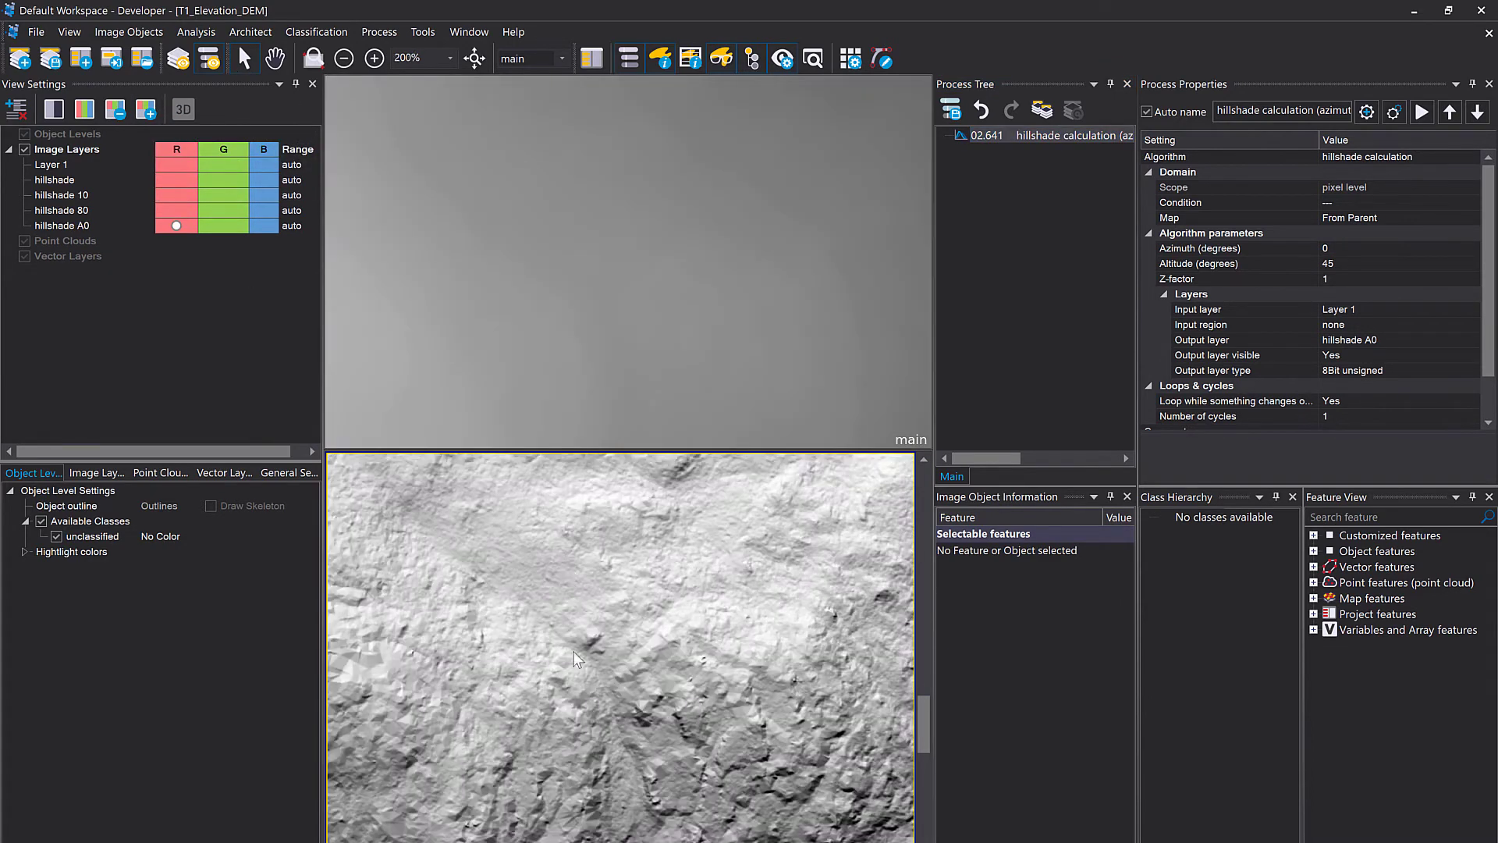
{"action": "scroll", "coordinate": [689, 781], "scroll_direction": "down", "scroll_amount": 4}
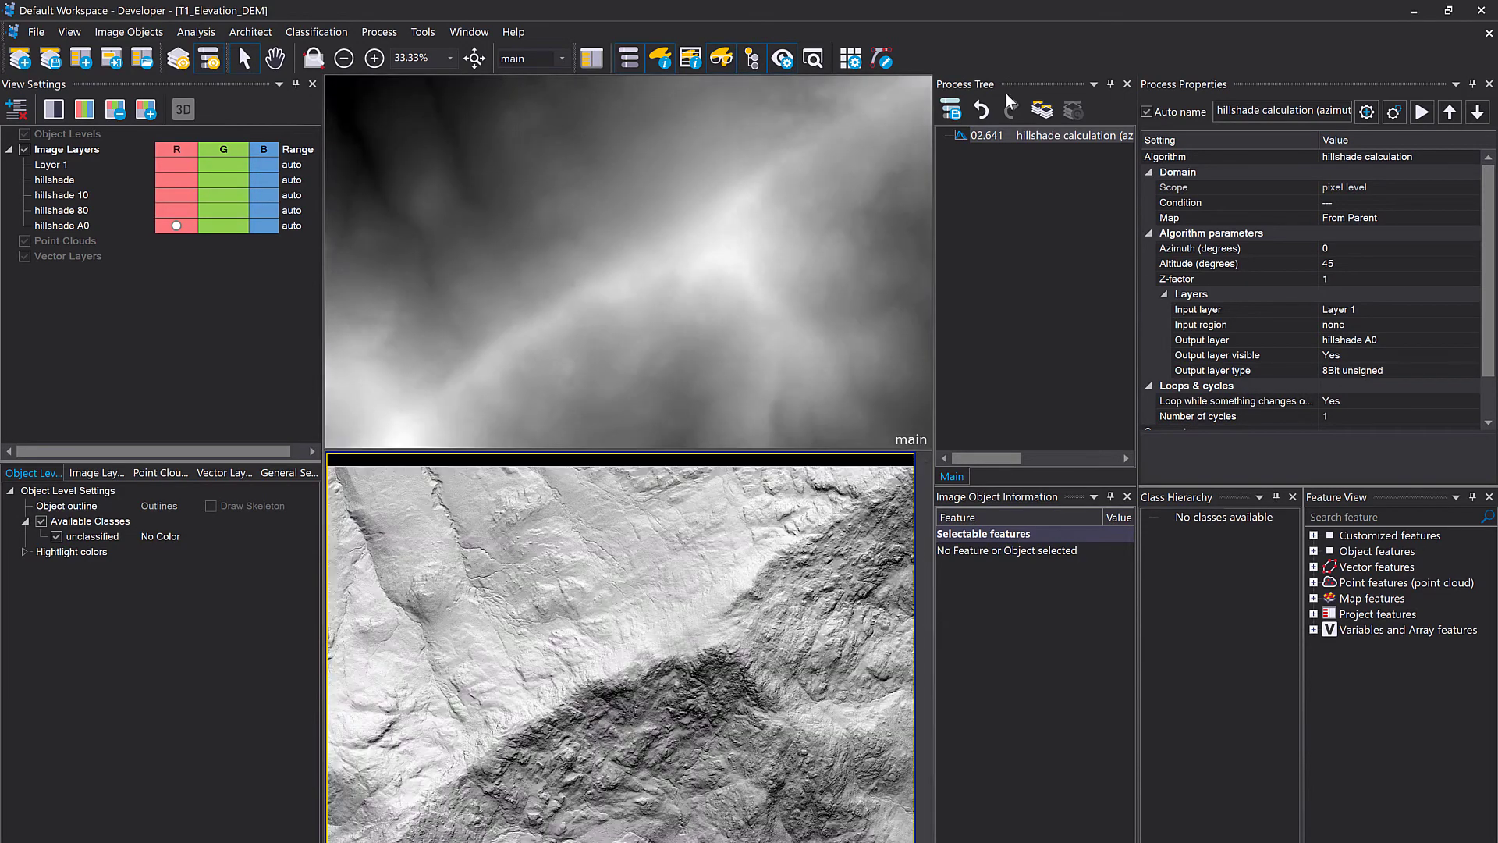
Execute the hillshade process with azimuth 180 degrees and output layer "hillshade A180", and view the layer's full extent.
{"action": "double_click", "coordinate": [991, 134]}
{"action": "left_click", "coordinate": [933, 370]}
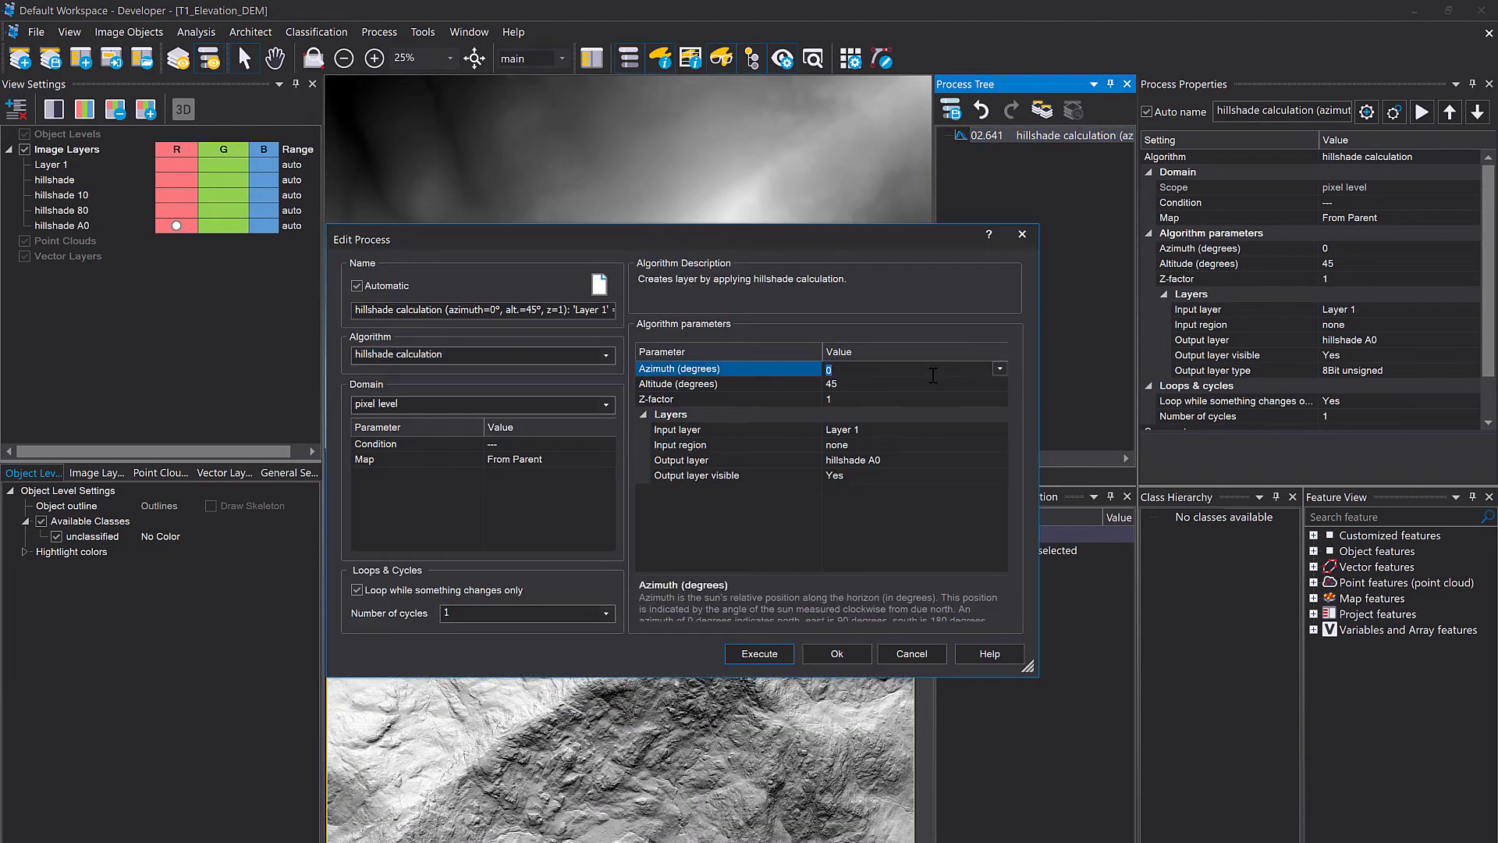
{"action": "type", "text": "180"}
{"action": "left_click", "coordinate": [920, 456]}
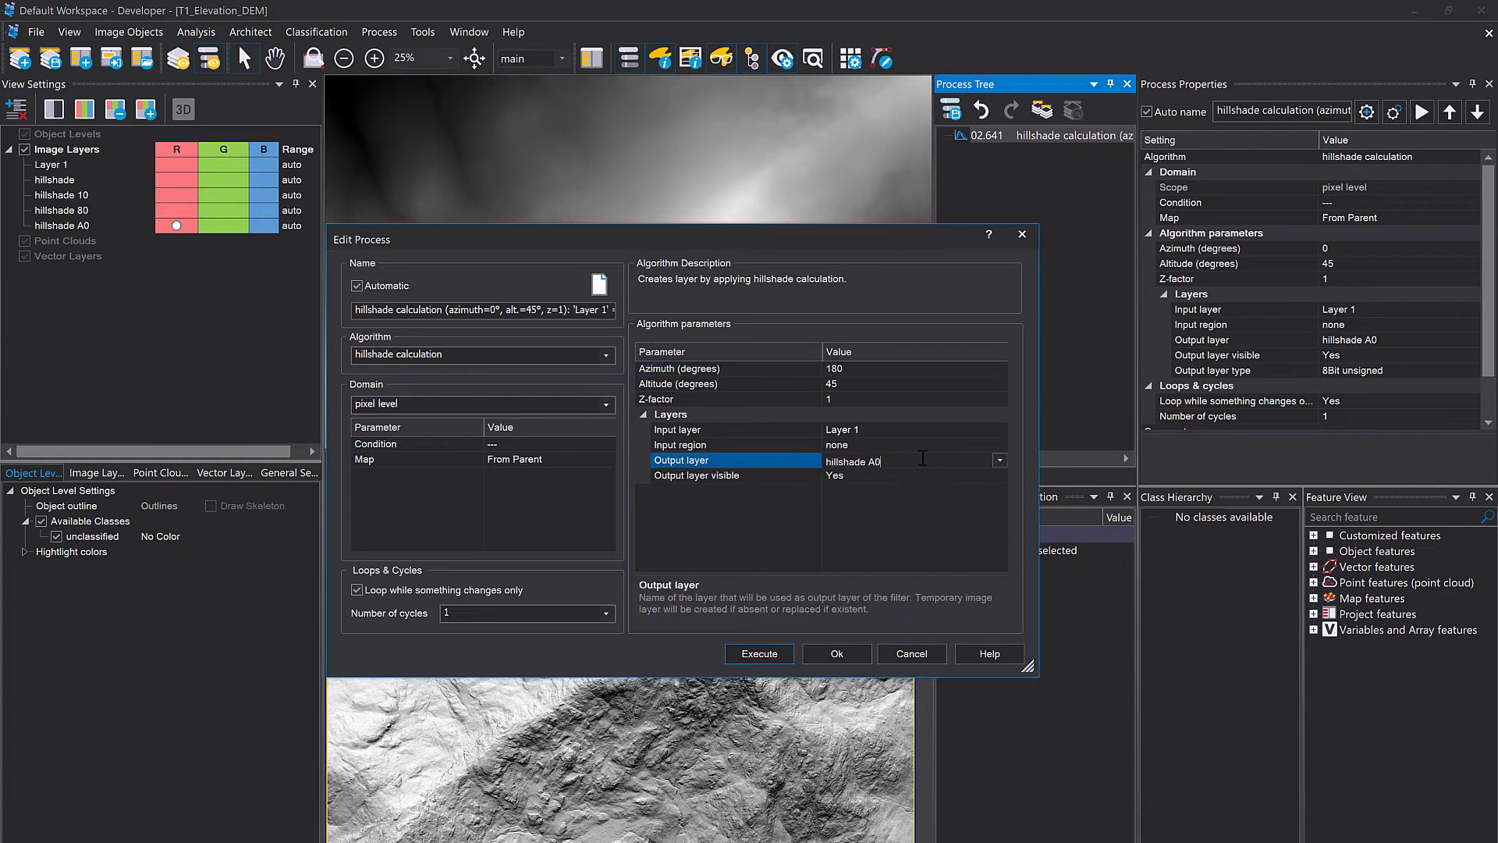
{"action": "key", "text": "BackSpace"}
{"action": "type", "text": "180"}
{"action": "left_click", "coordinate": [774, 649]}
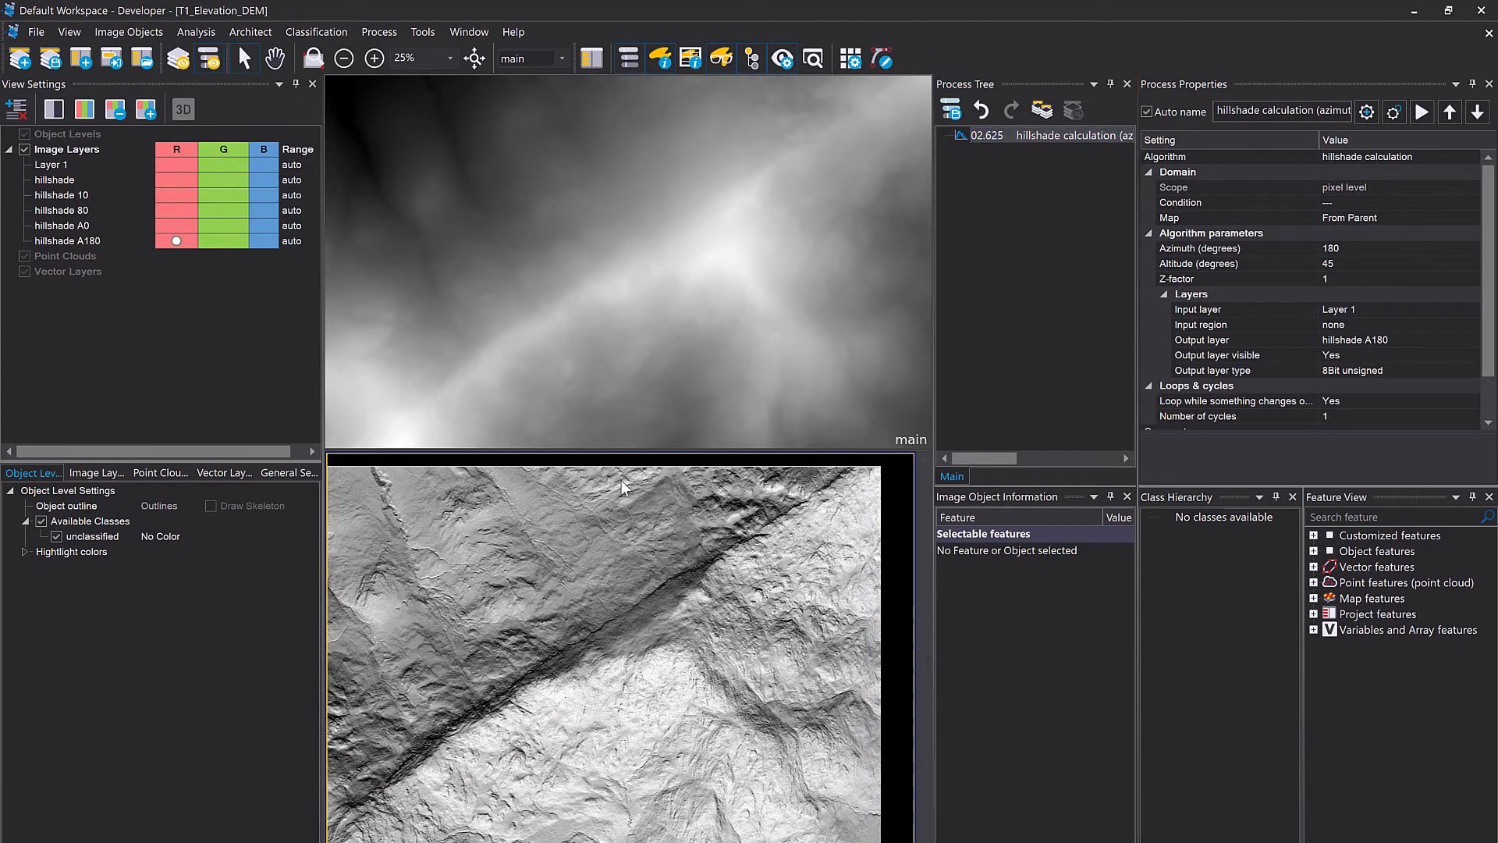
{"action": "scroll", "coordinate": [651, 644], "scroll_direction": "down", "scroll_amount": 1}
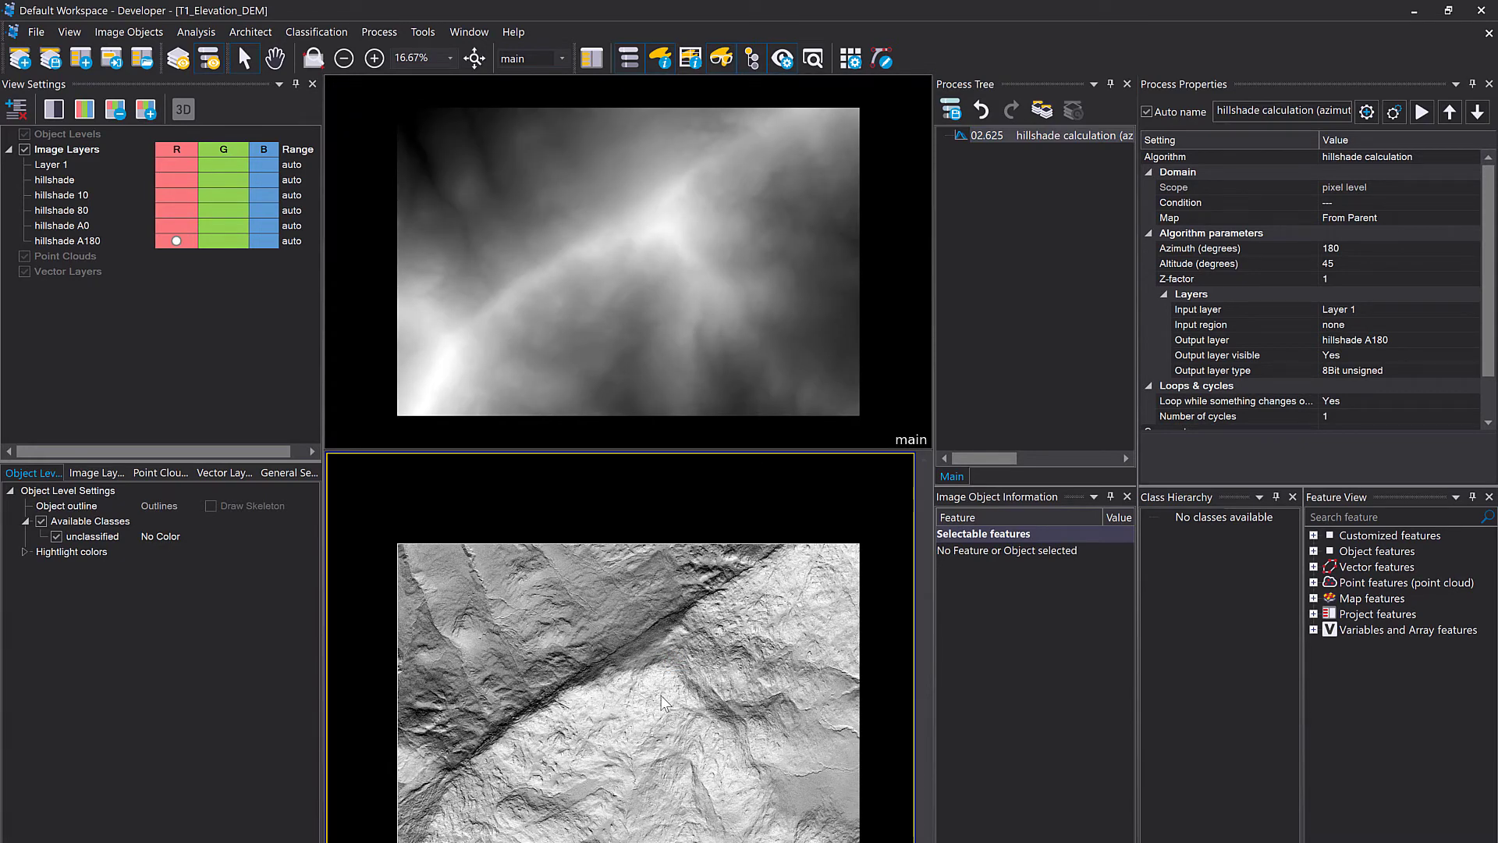
Set the hillshade process's Z-factor to 5, execute it into the hillshade A180 layer and inspect the exaggerated relief.
{"action": "left_click", "coordinate": [1012, 140]}
{"action": "double_click", "coordinate": [1009, 134]}
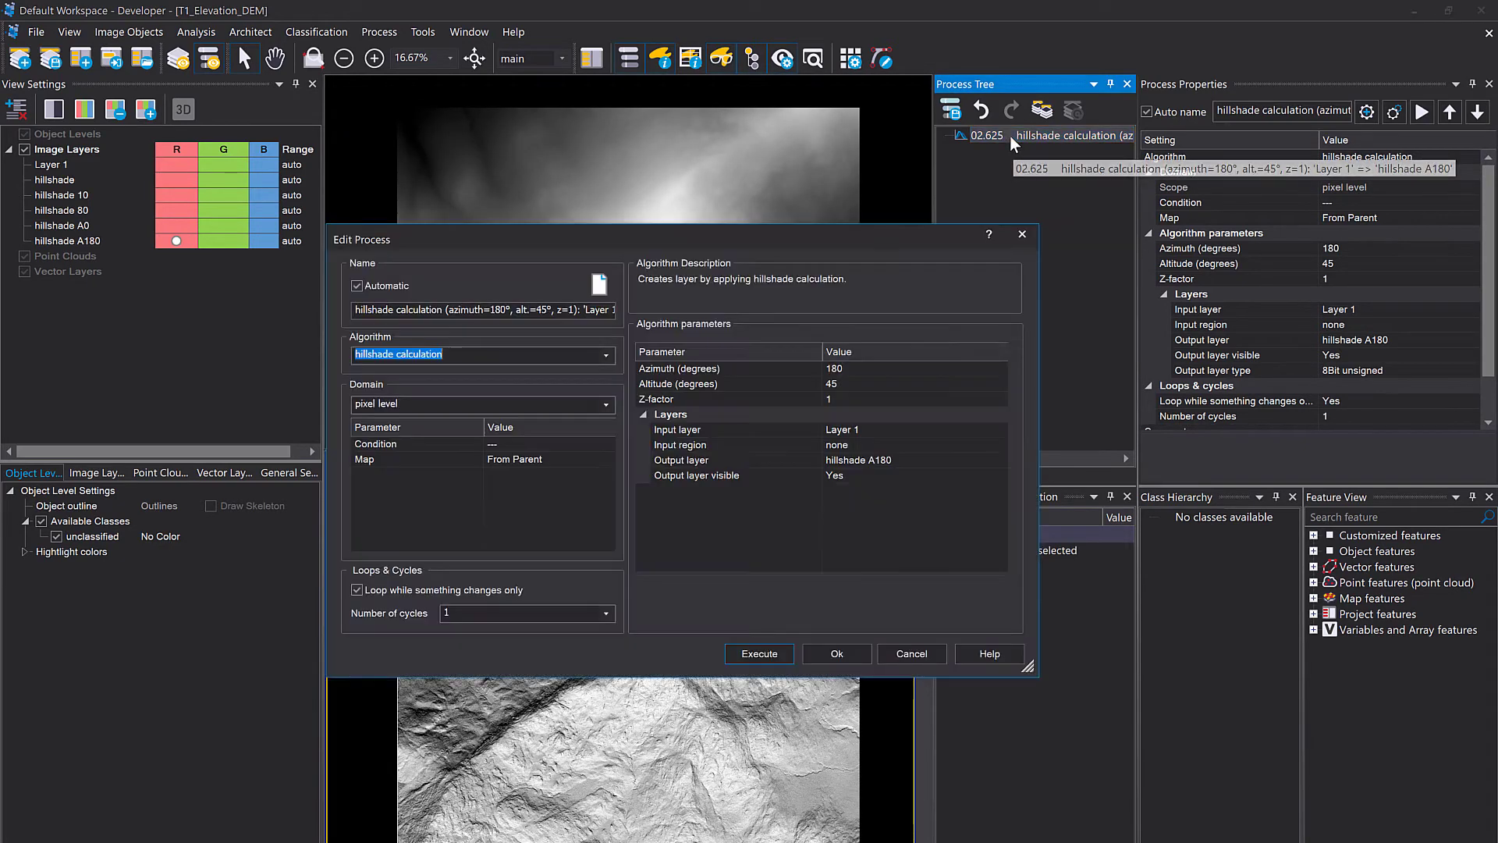
{"action": "left_click", "coordinate": [846, 400]}
{"action": "left_click_drag", "start_coordinate": [822, 573], "coordinate": [841, 530]}
{"action": "type", "text": "5"}
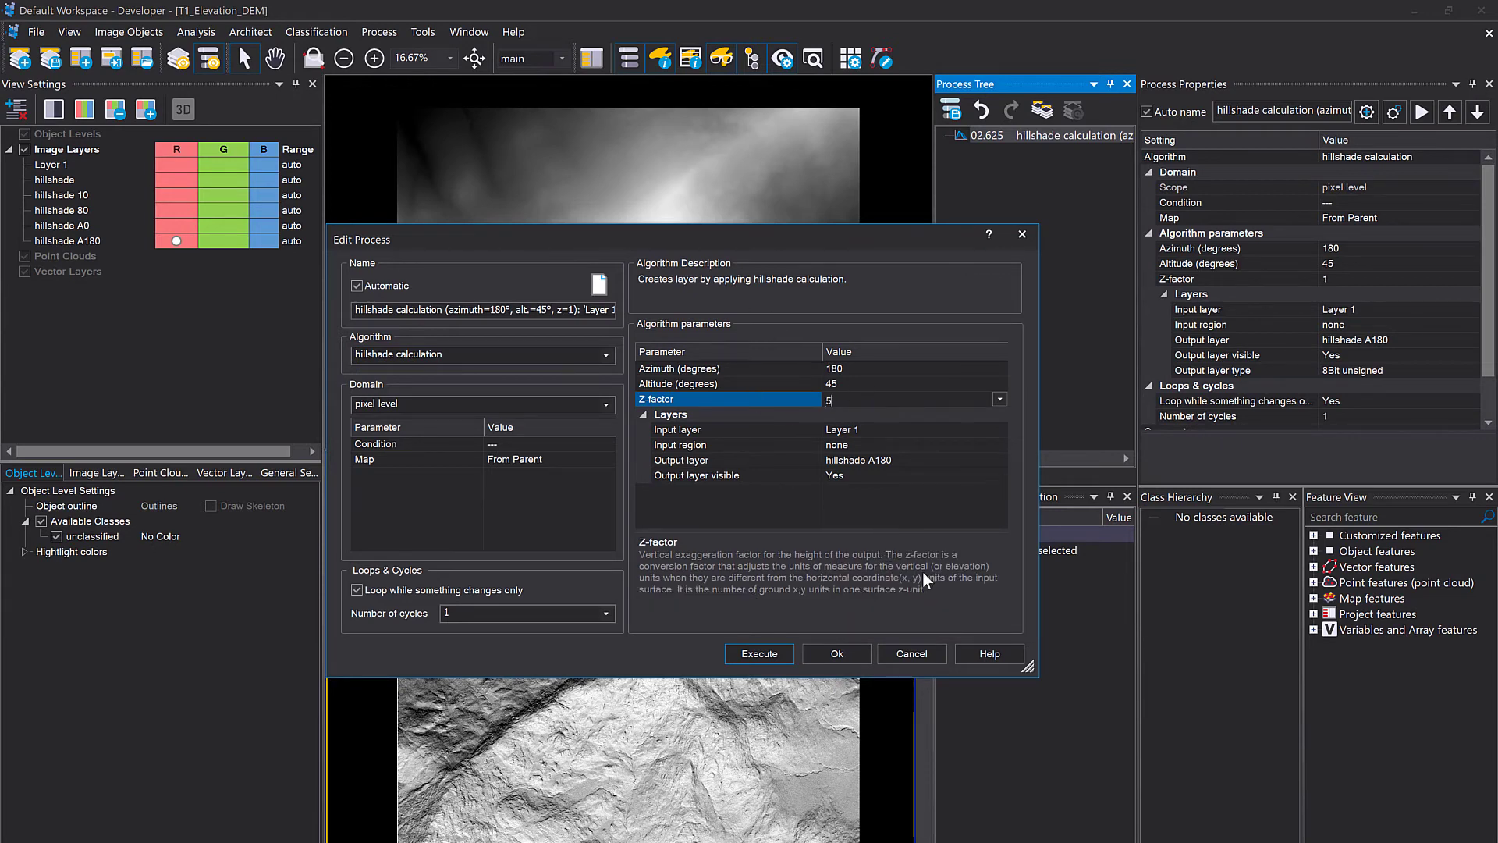
{"action": "left_click", "coordinate": [911, 461]}
{"action": "left_click", "coordinate": [780, 654]}
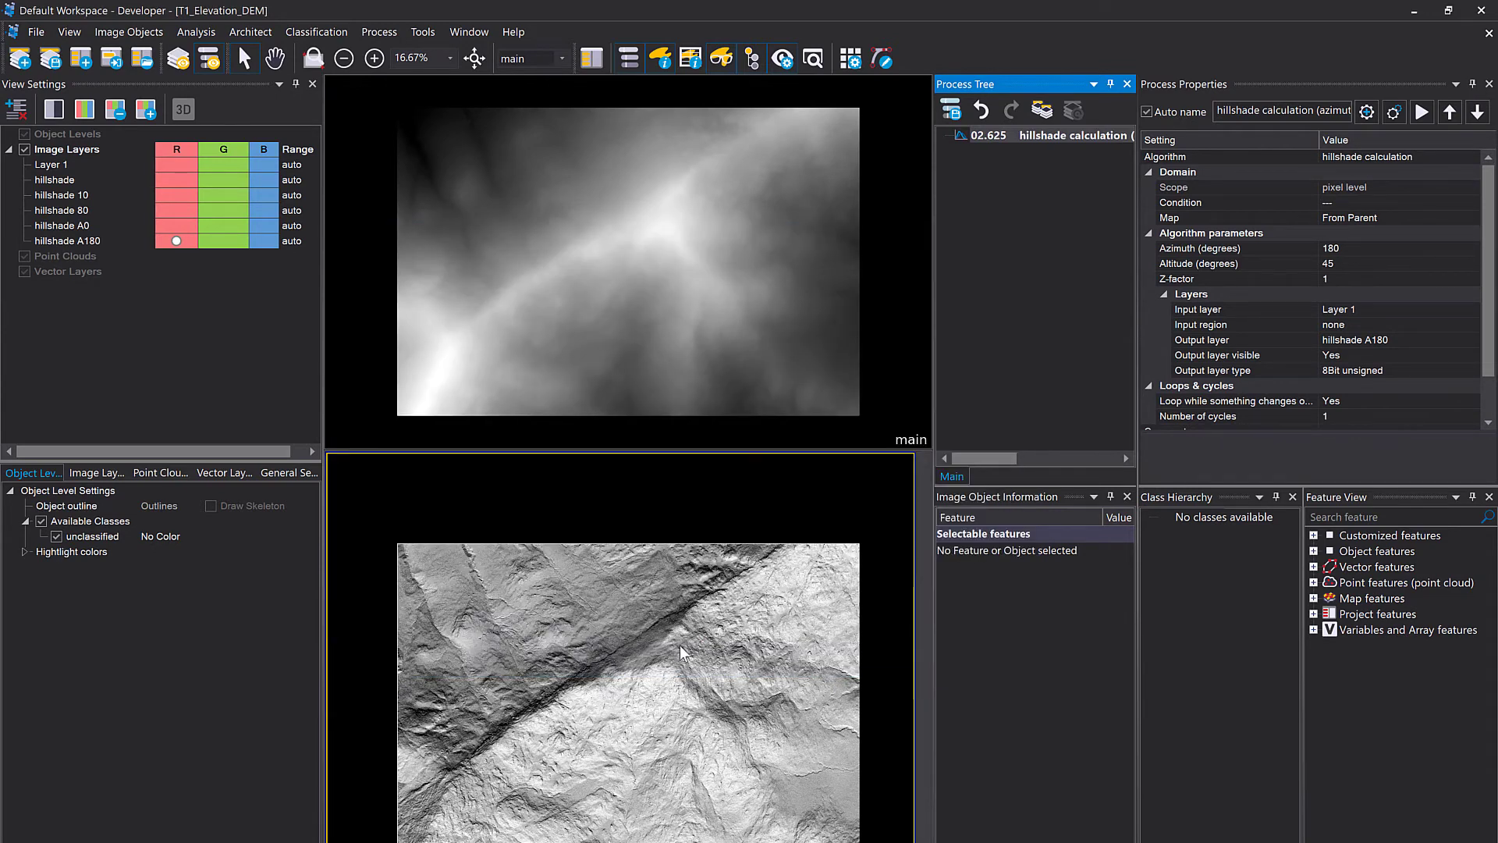
{"action": "scroll", "coordinate": [636, 710], "scroll_direction": "up", "scroll_amount": 5}
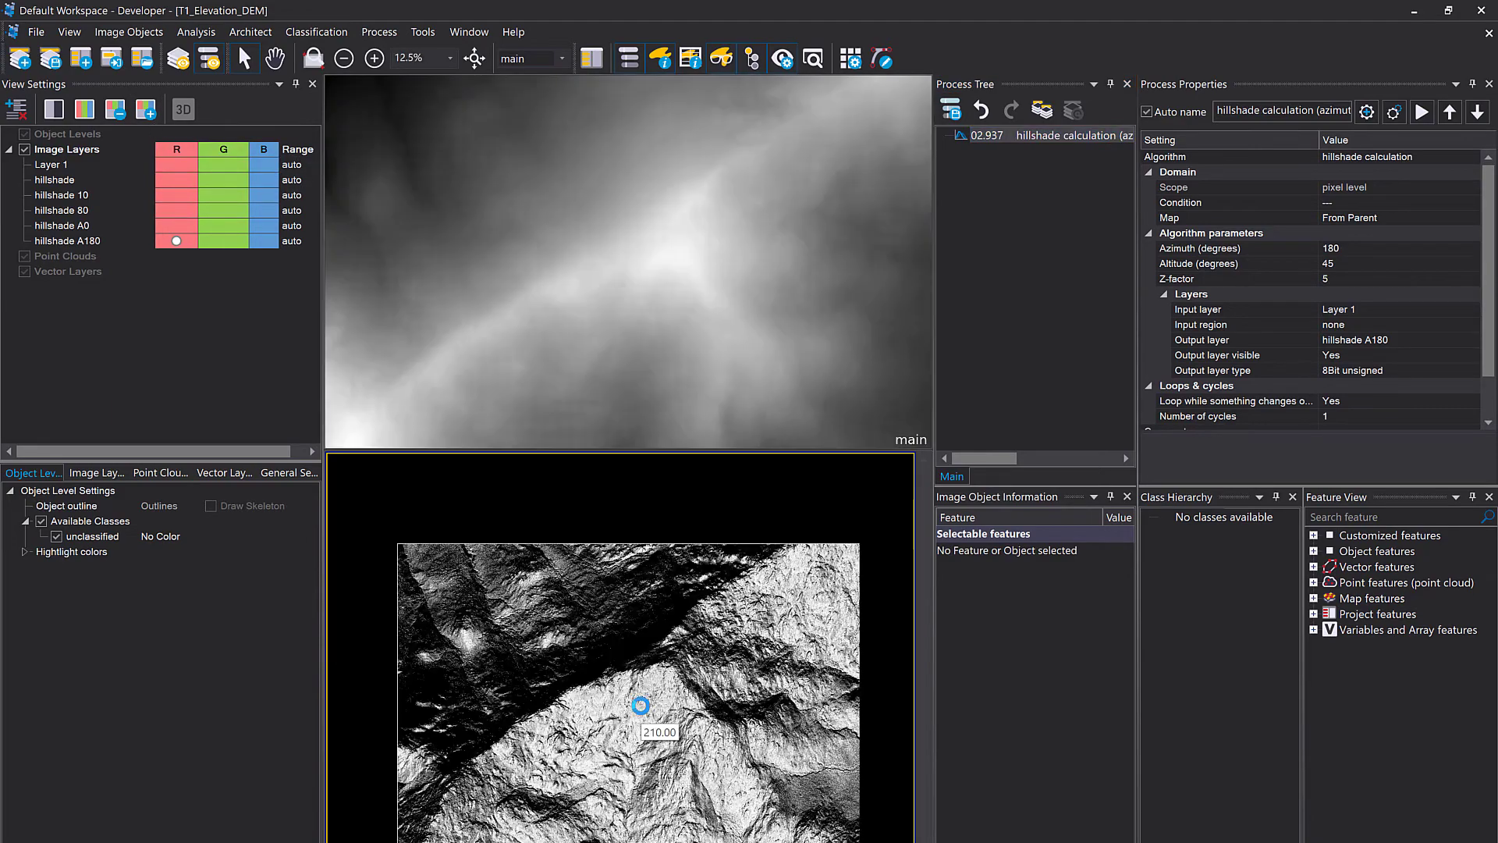
{"action": "scroll", "coordinate": [595, 700], "scroll_direction": "up", "scroll_amount": 2}
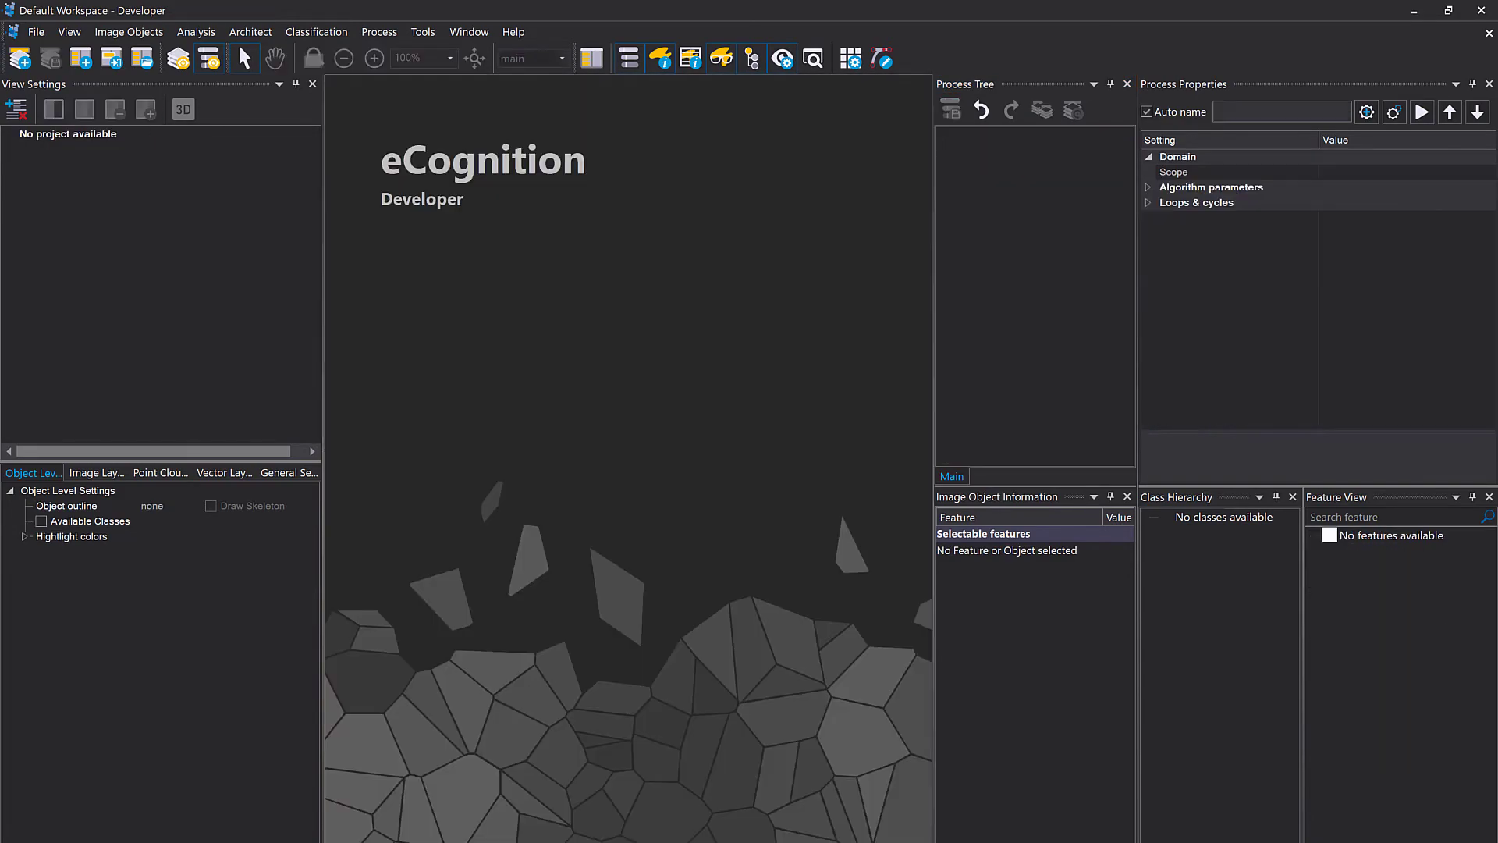
Load the T1_Elevation_DEM_hillshade_315_45 image as a new project and inspect its central ridge up close.
{"action": "left_click_drag", "start_coordinate": [909, 737], "coordinate": [664, 410]}
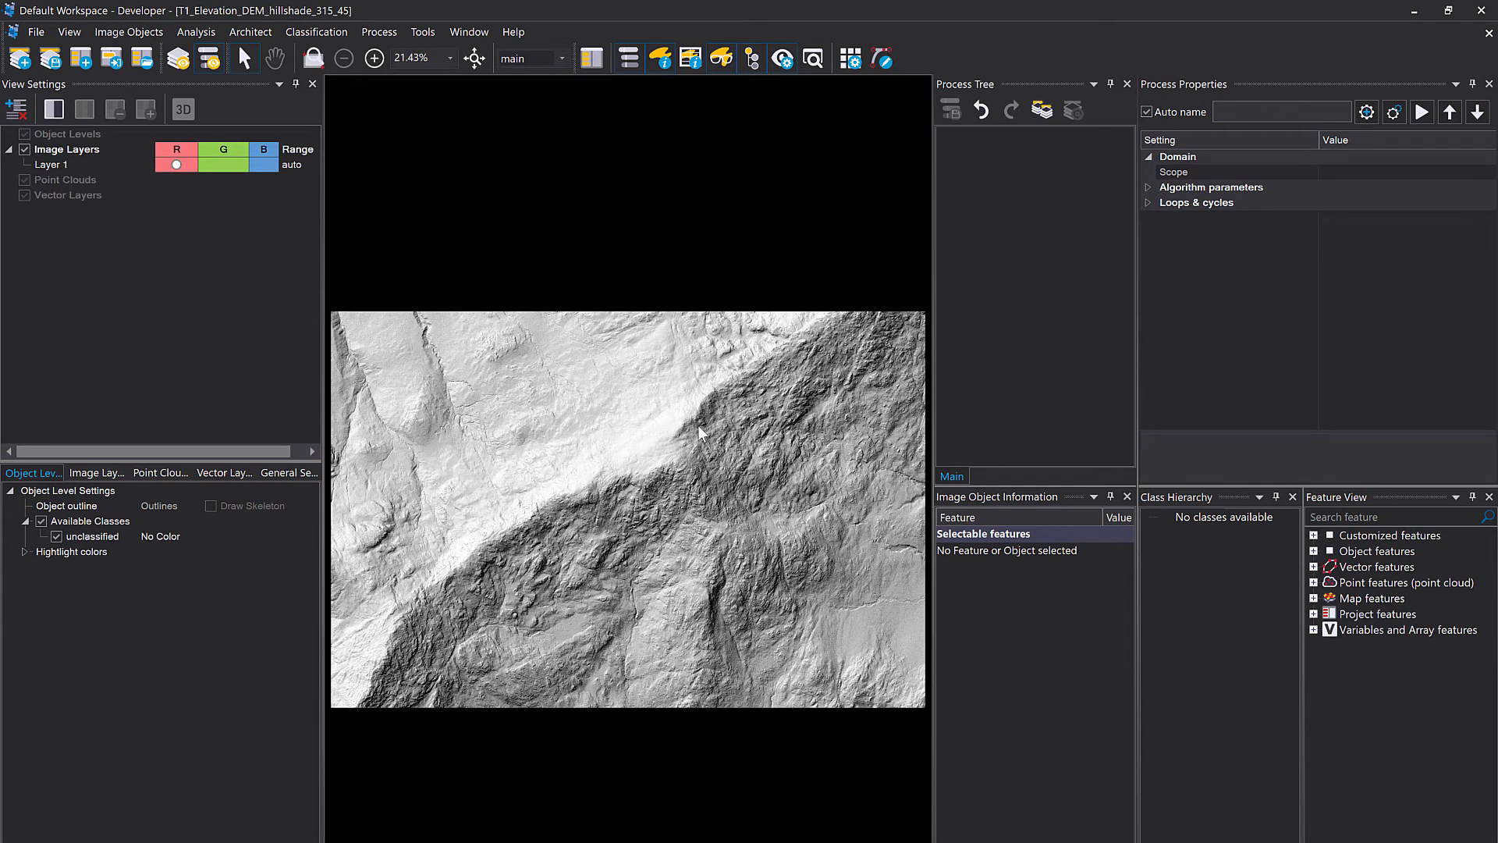
{"action": "scroll", "coordinate": [660, 466], "scroll_direction": "up", "scroll_amount": 1}
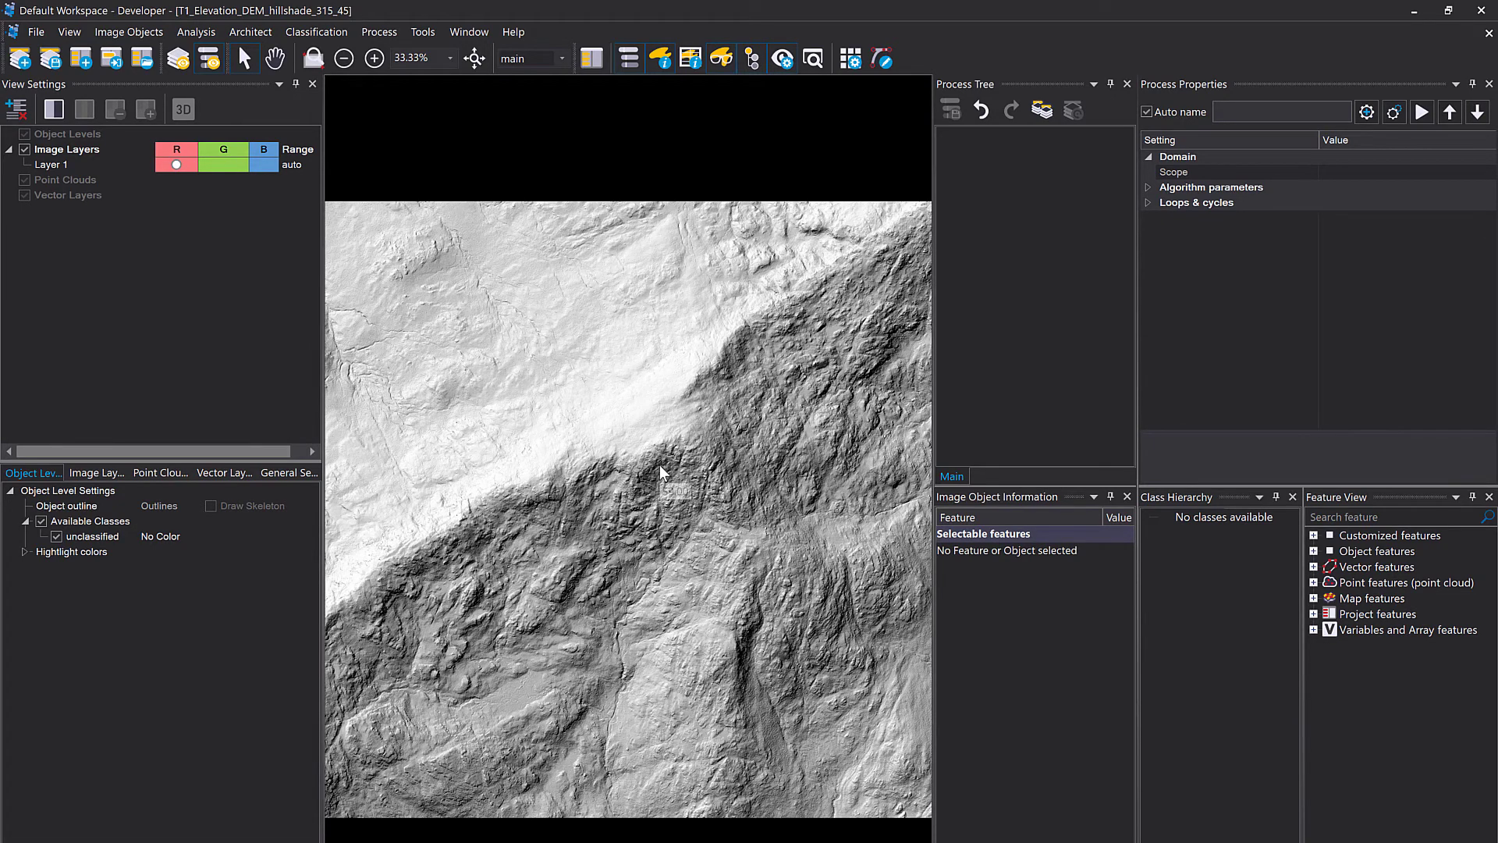
{"action": "scroll", "coordinate": [659, 466], "scroll_direction": "up", "scroll_amount": 3}
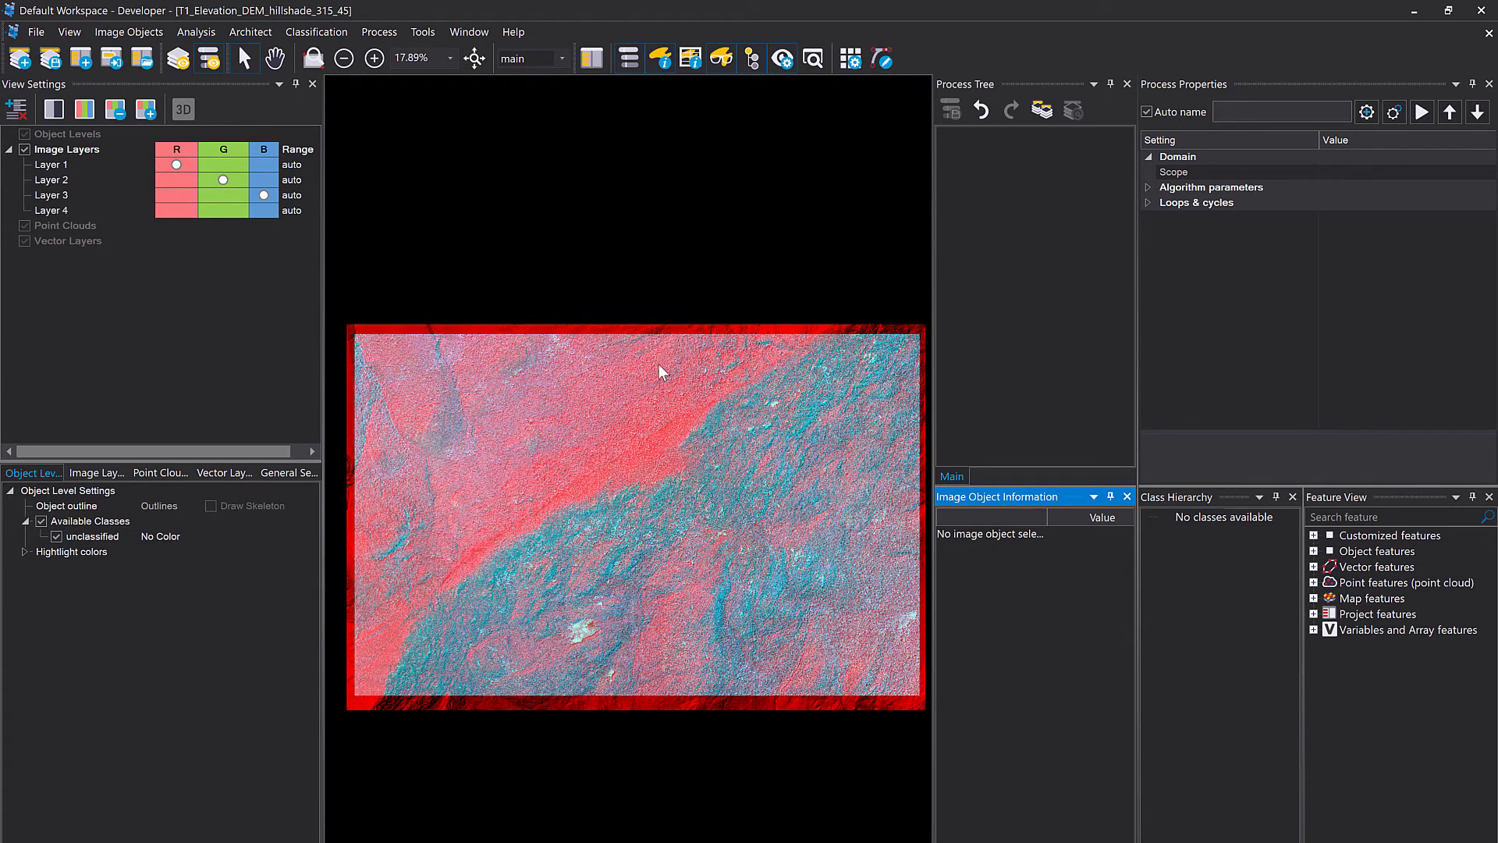
Display Layers 2, 3 and 4 as red, green and blue, and add Layer 1 to all three color channels.
{"action": "left_click", "coordinate": [151, 114]}
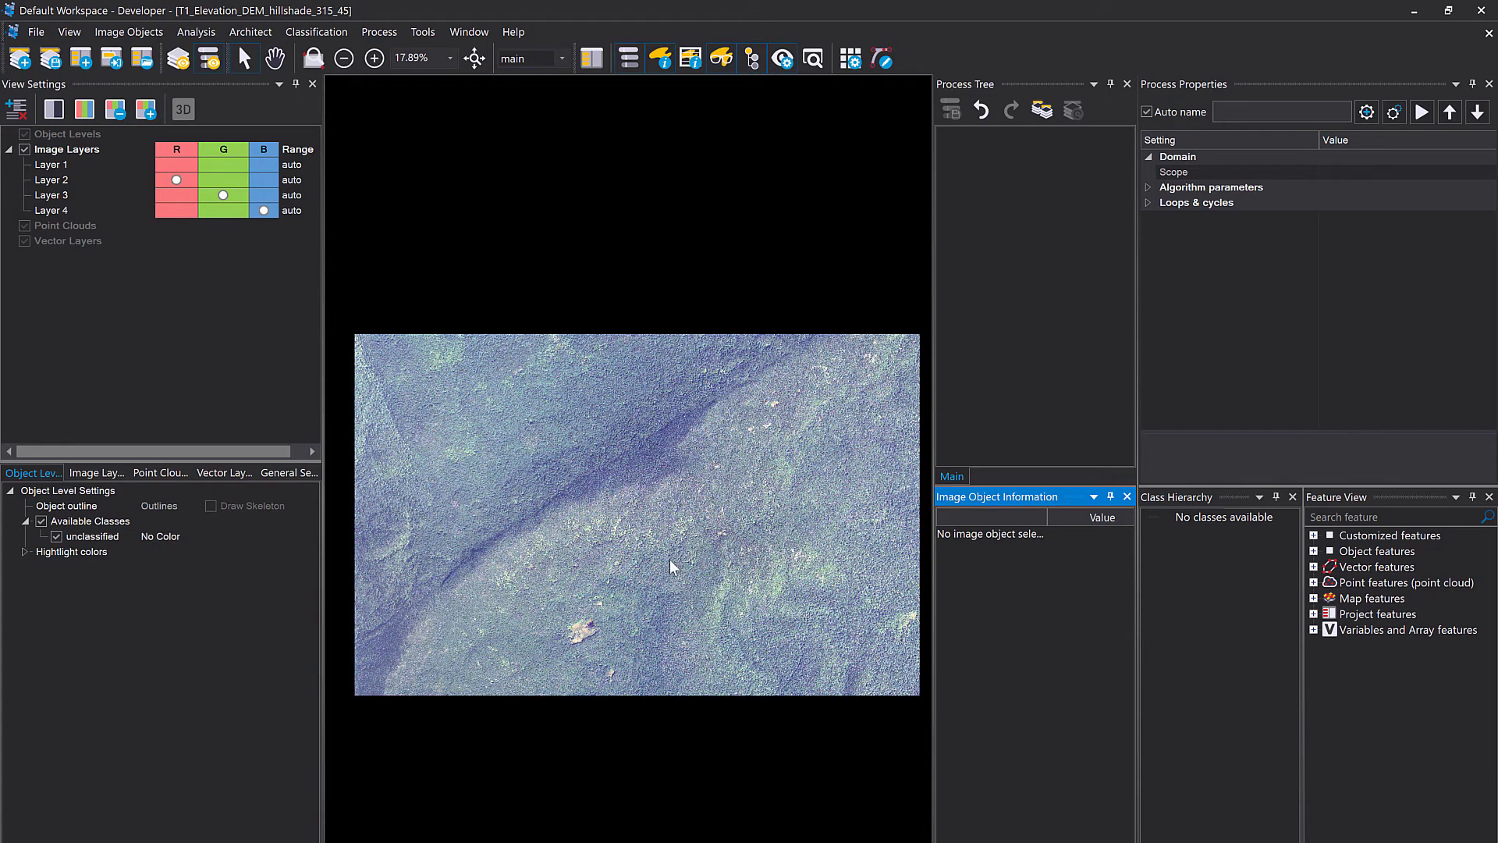
{"action": "left_click_drag", "start_coordinate": [934, 255], "coordinate": [958, 257]}
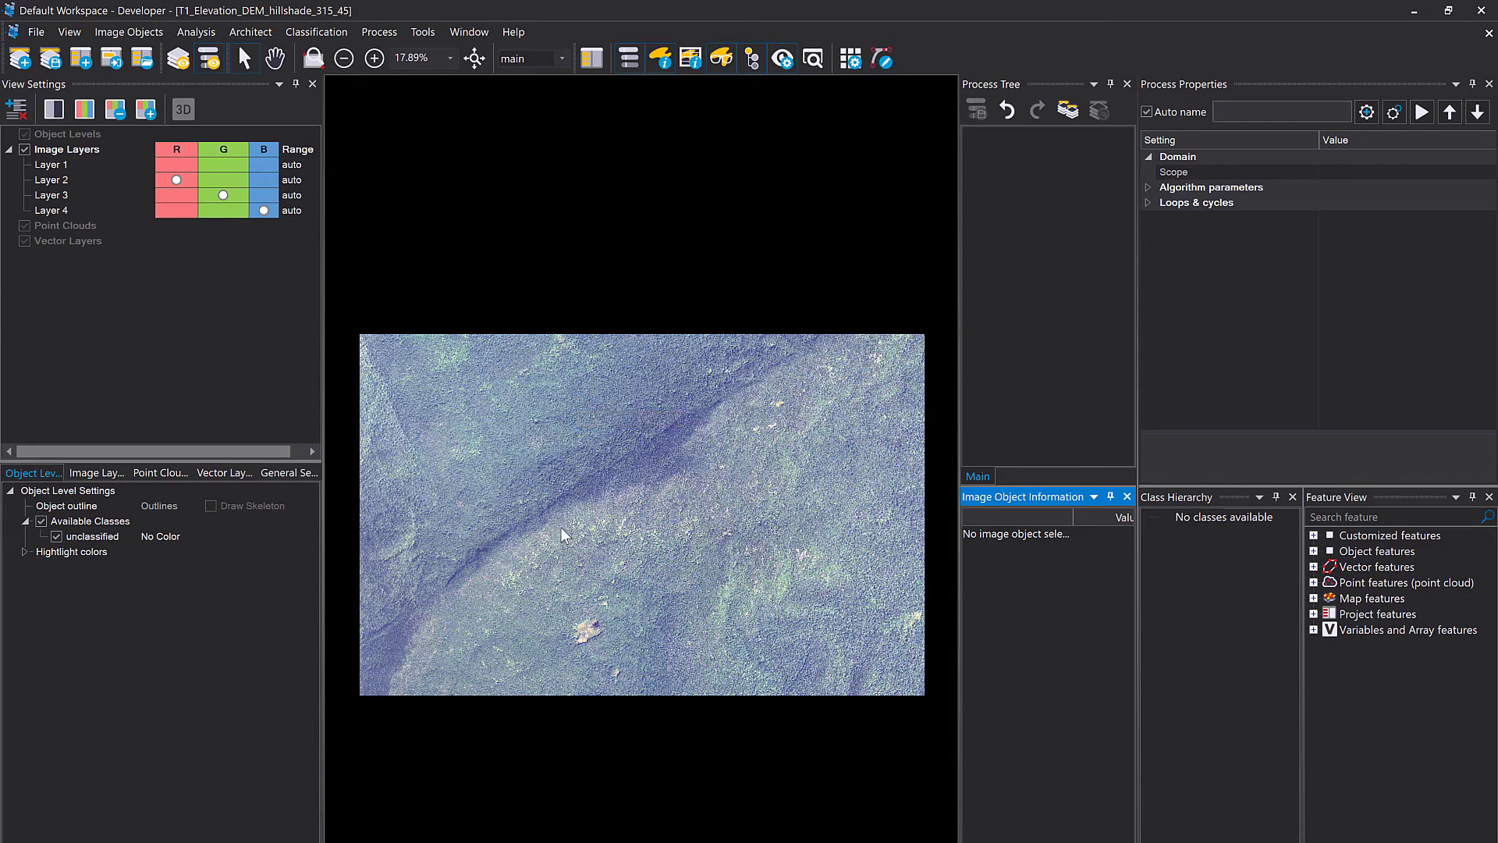
{"action": "left_click", "coordinate": [179, 164]}
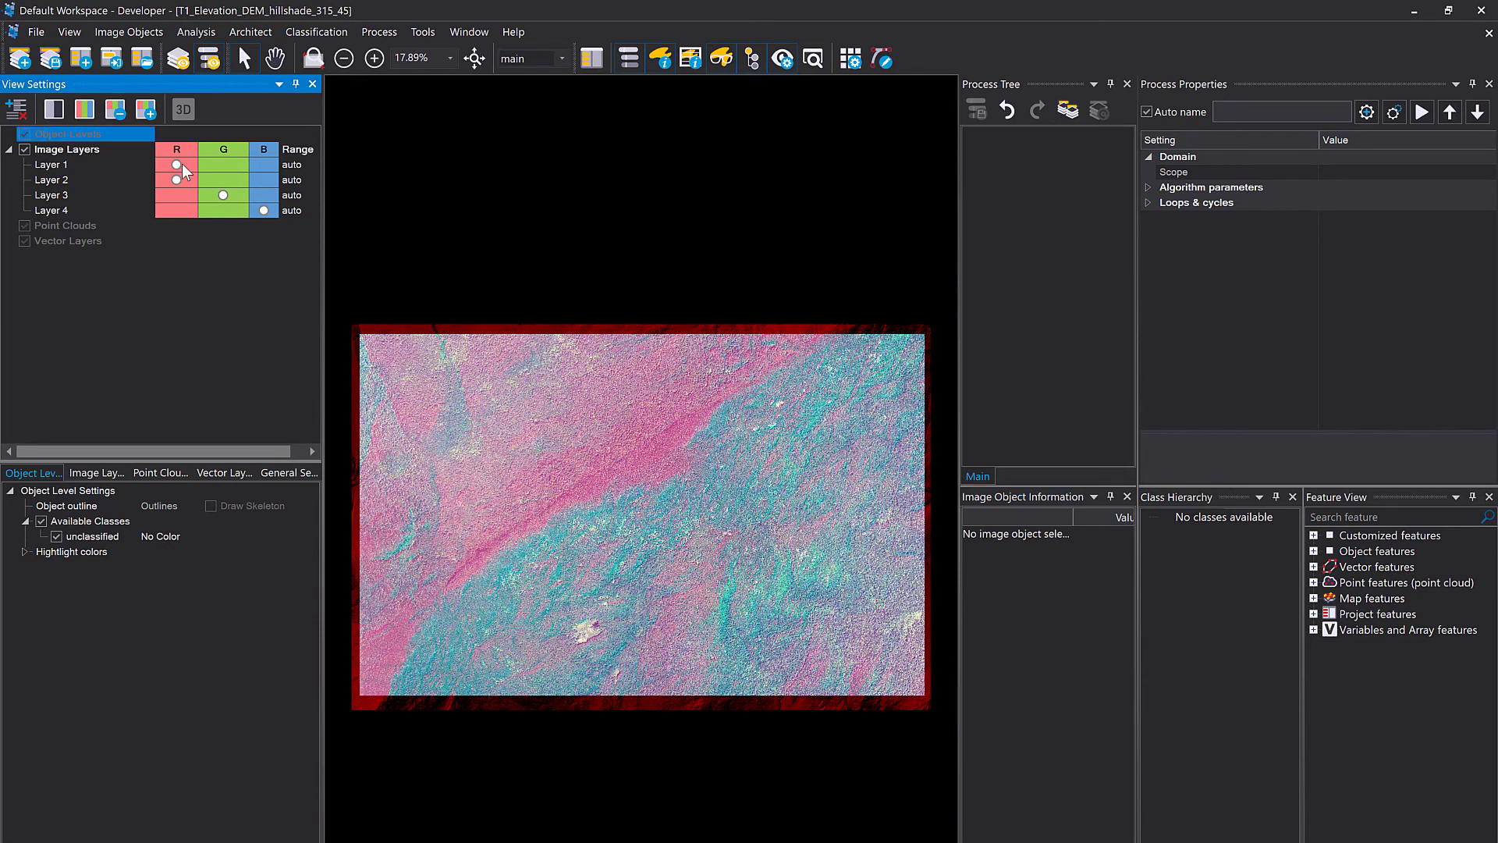
{"action": "left_click", "coordinate": [223, 164]}
{"action": "left_click", "coordinate": [263, 164]}
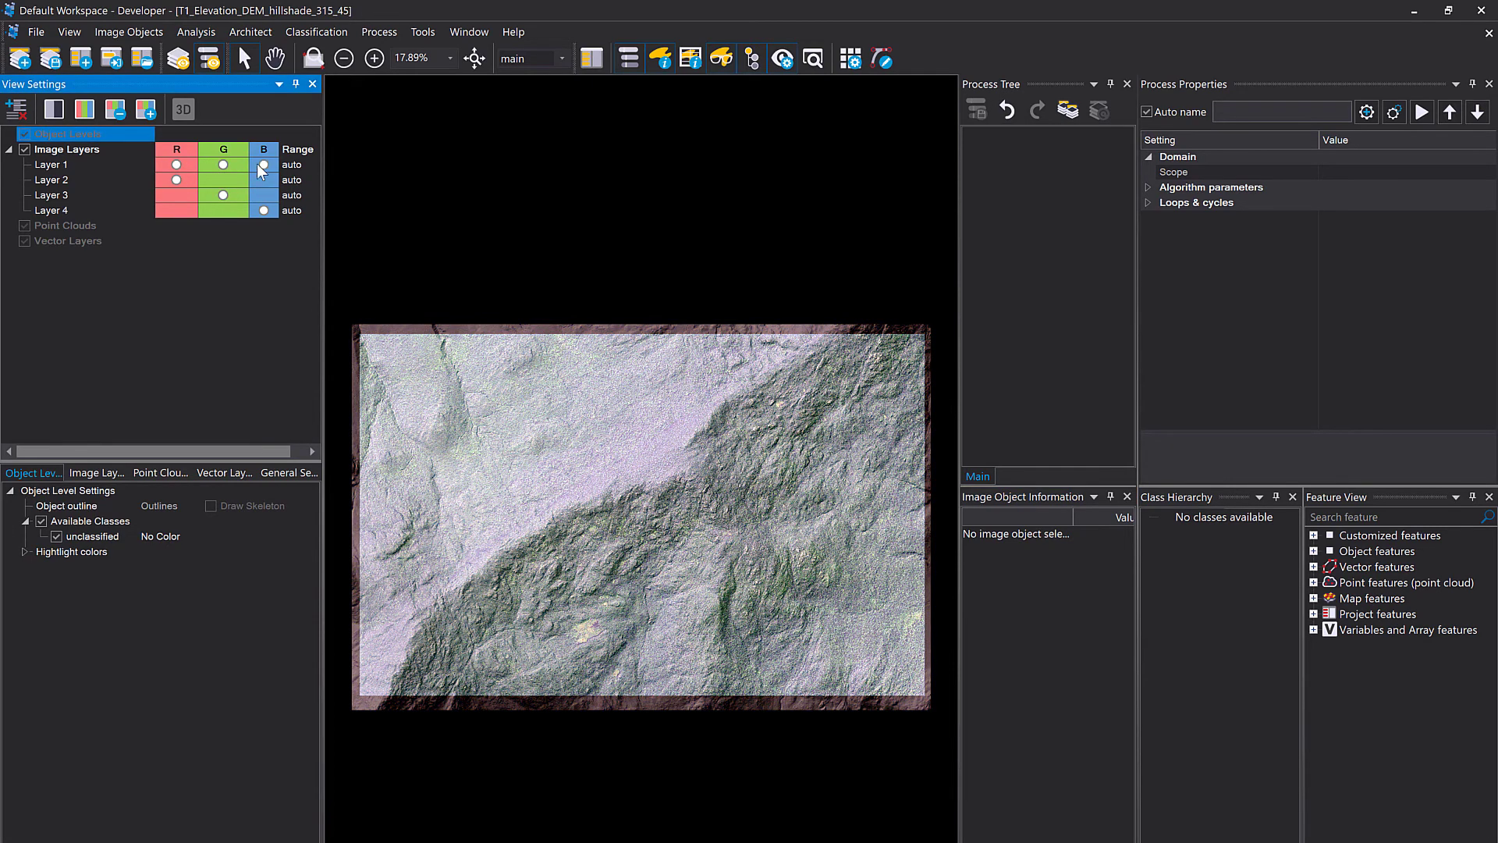
{"action": "left_click", "coordinate": [82, 165]}
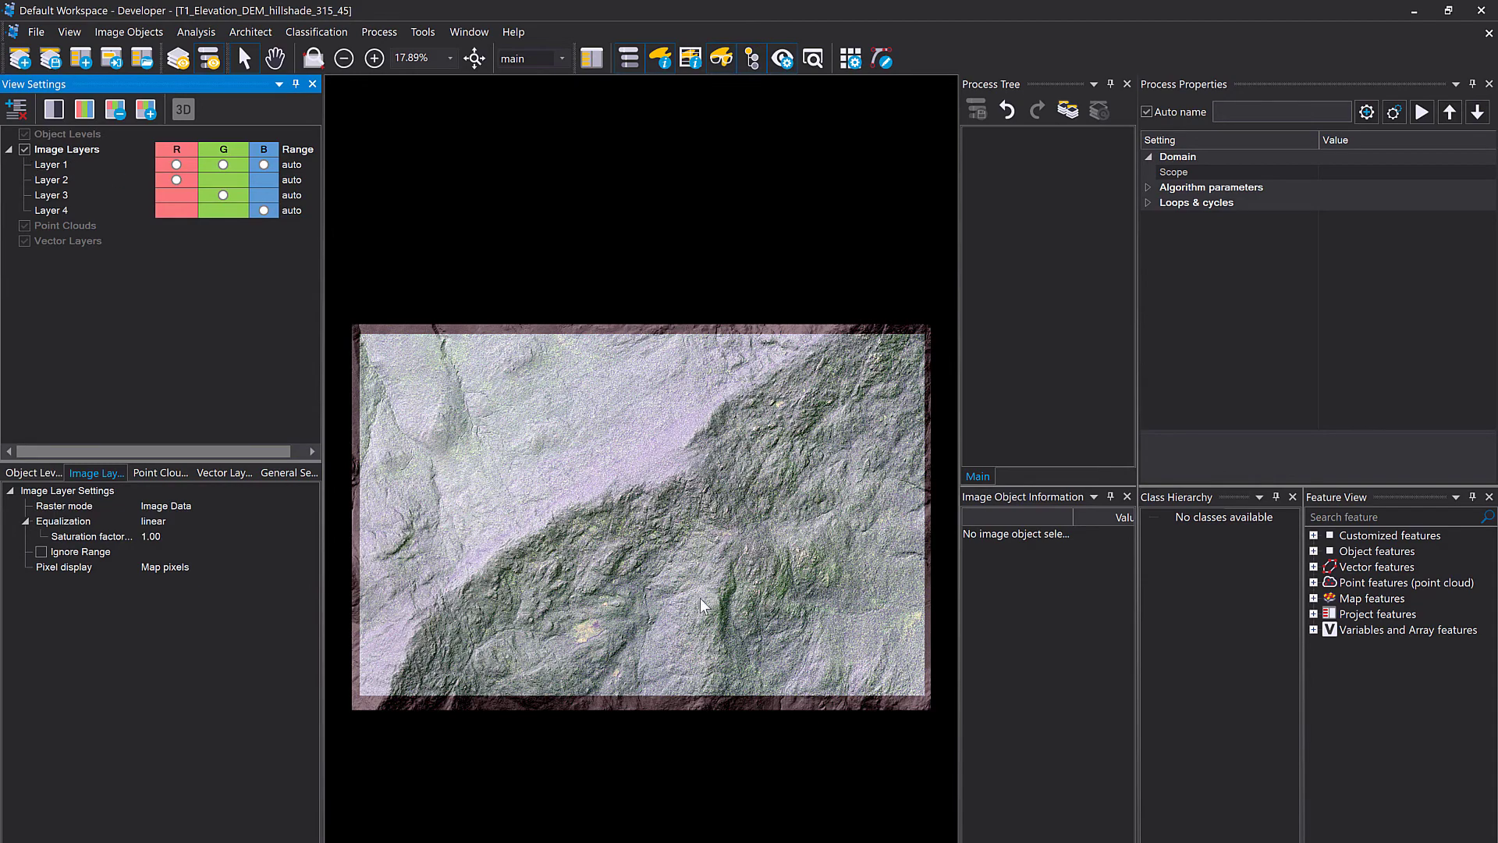
Examine the blended hillshade and color image along the ridge and toward its eastern edge.
{"action": "scroll", "coordinate": [643, 564], "scroll_direction": "up", "scroll_amount": 1}
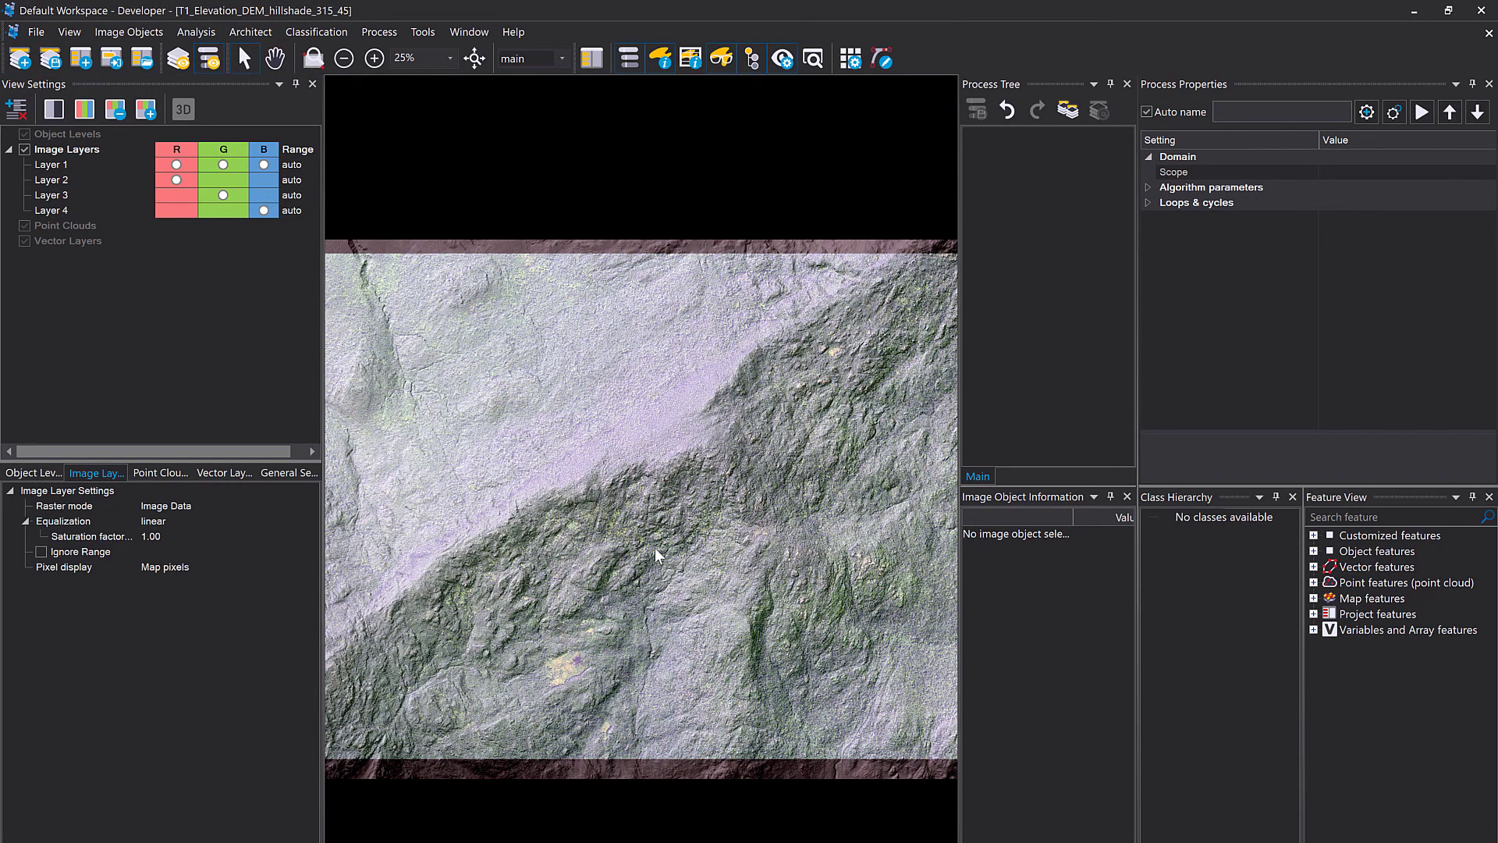
{"action": "left_click_drag", "start_coordinate": [654, 548], "coordinate": [538, 588]}
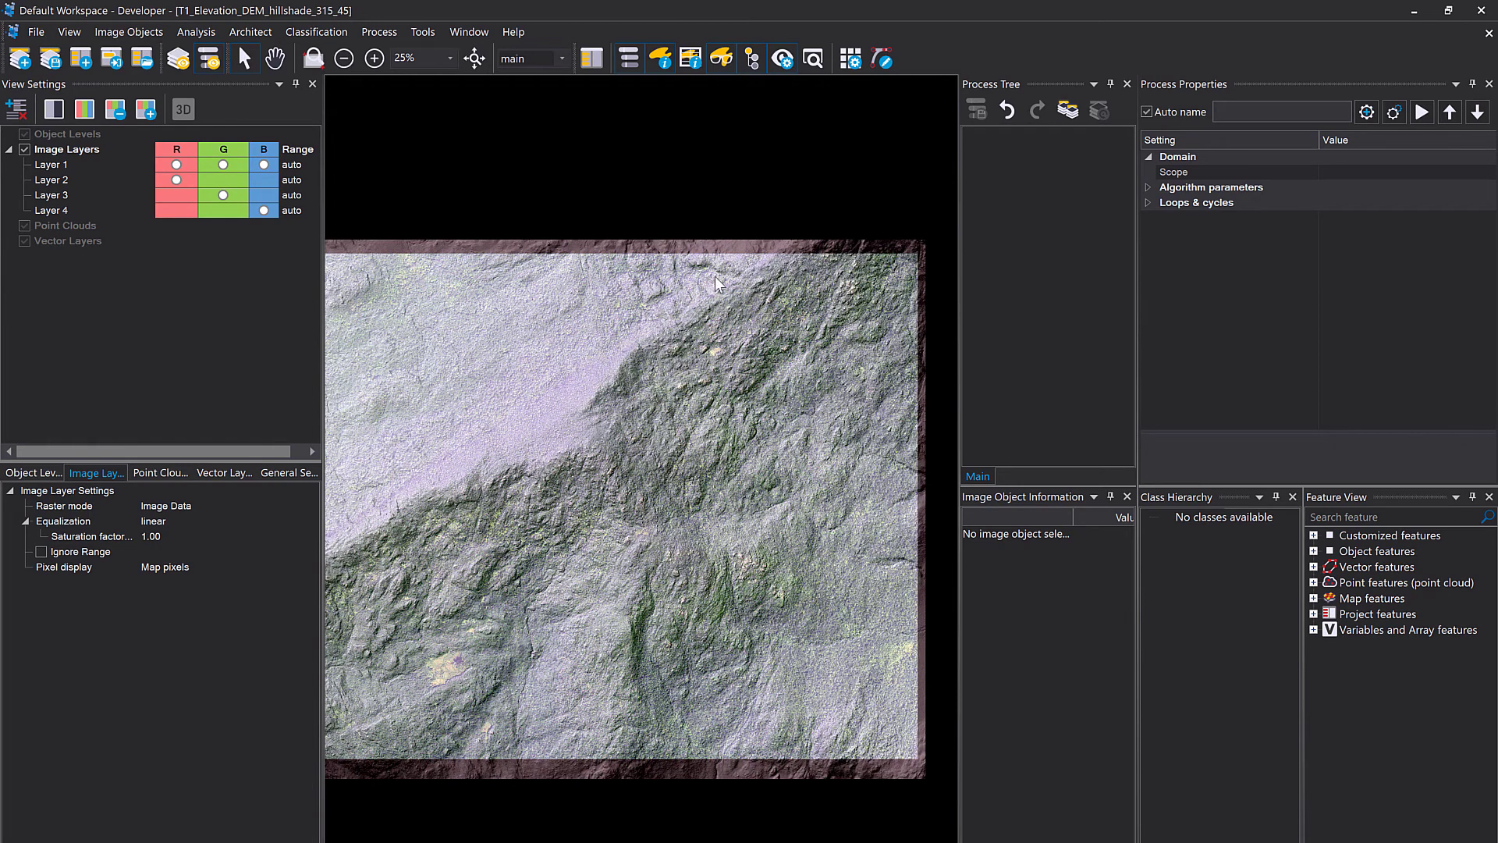
{"action": "scroll", "coordinate": [732, 270], "scroll_direction": "down", "scroll_amount": 1}
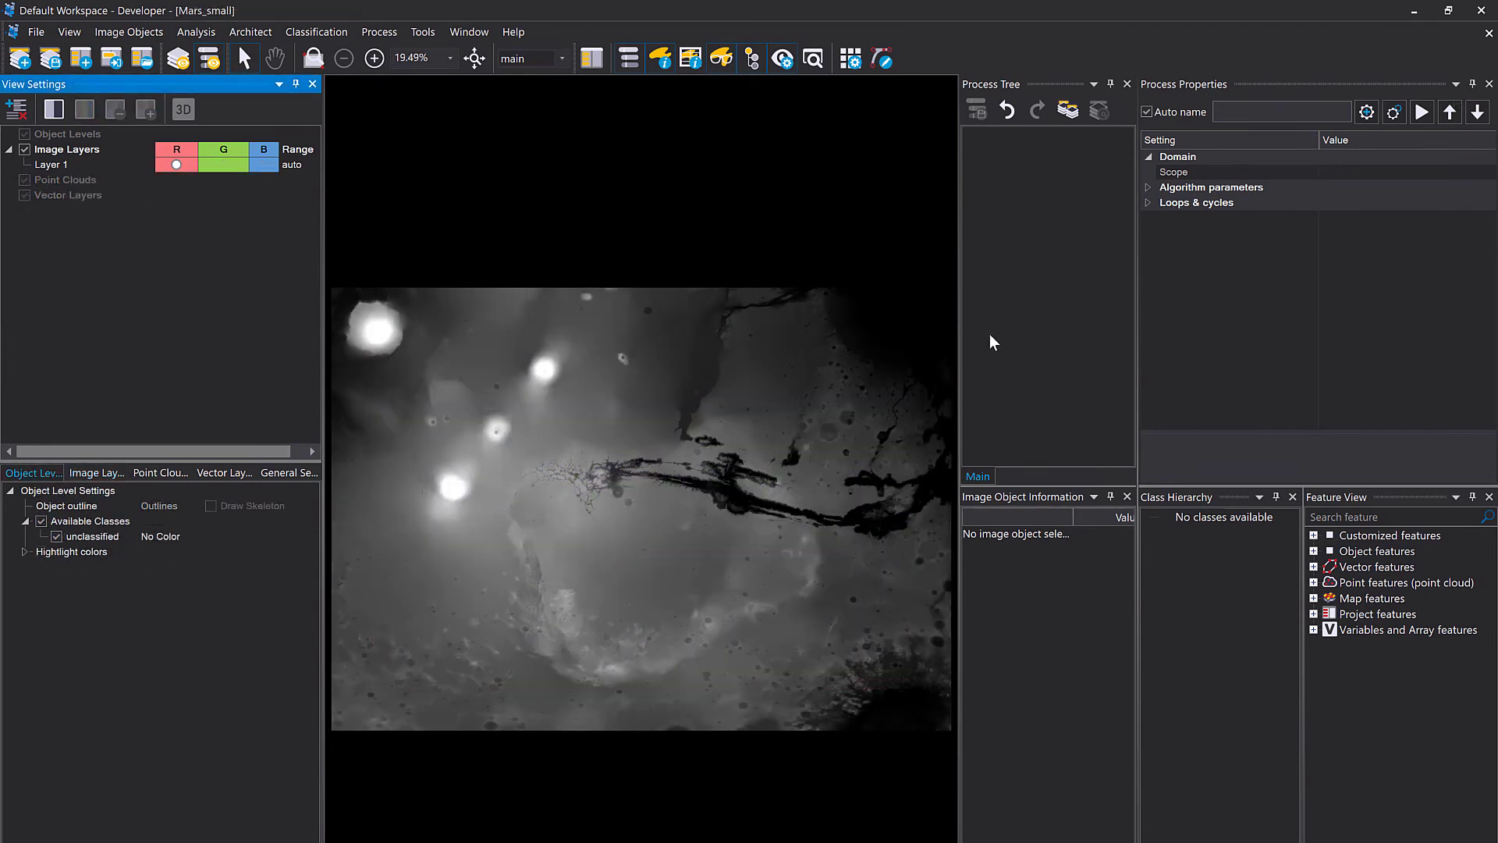
Add a hillshade calculation process using Layer 1 as the input layer and execute it with azimuth 315, altitude 45 and Z-factor 1.
{"action": "left_click", "coordinate": [1051, 268]}
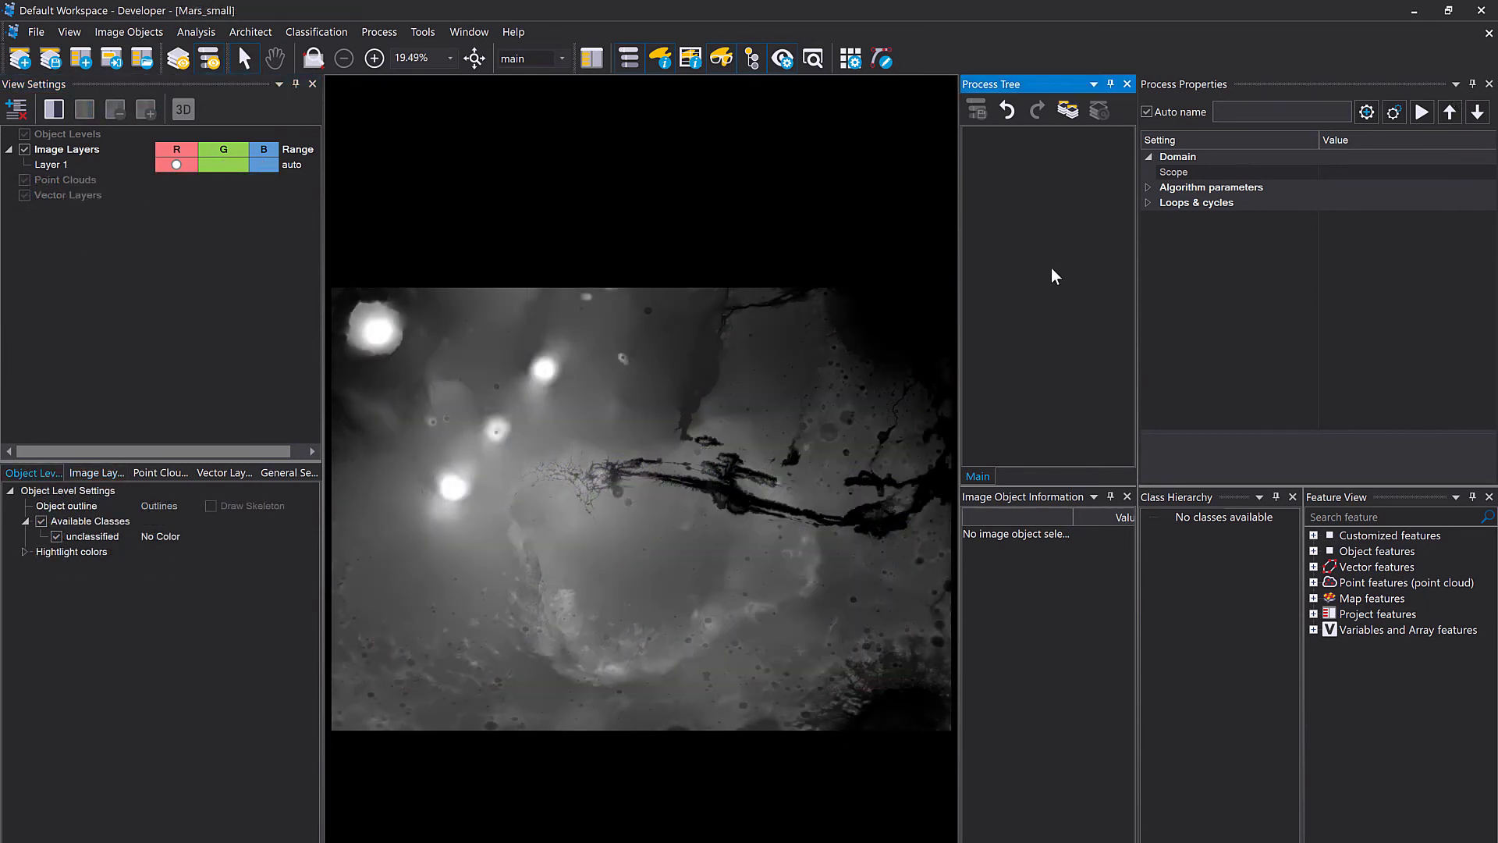
{"action": "right_click", "coordinate": [1017, 240]}
{"action": "left_click", "coordinate": [1056, 341]}
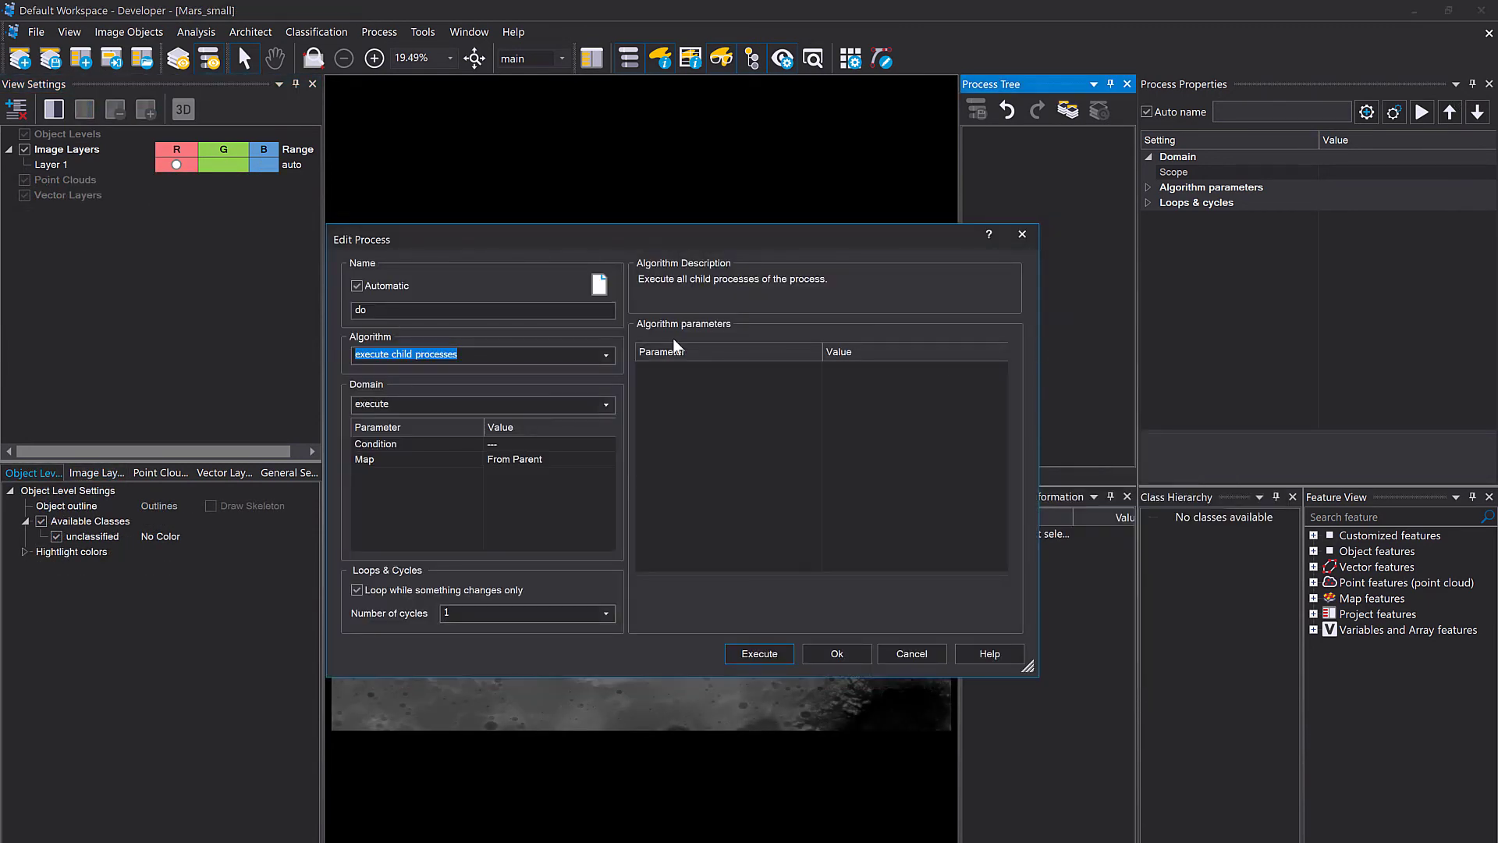
{"action": "type", "text": "hill"}
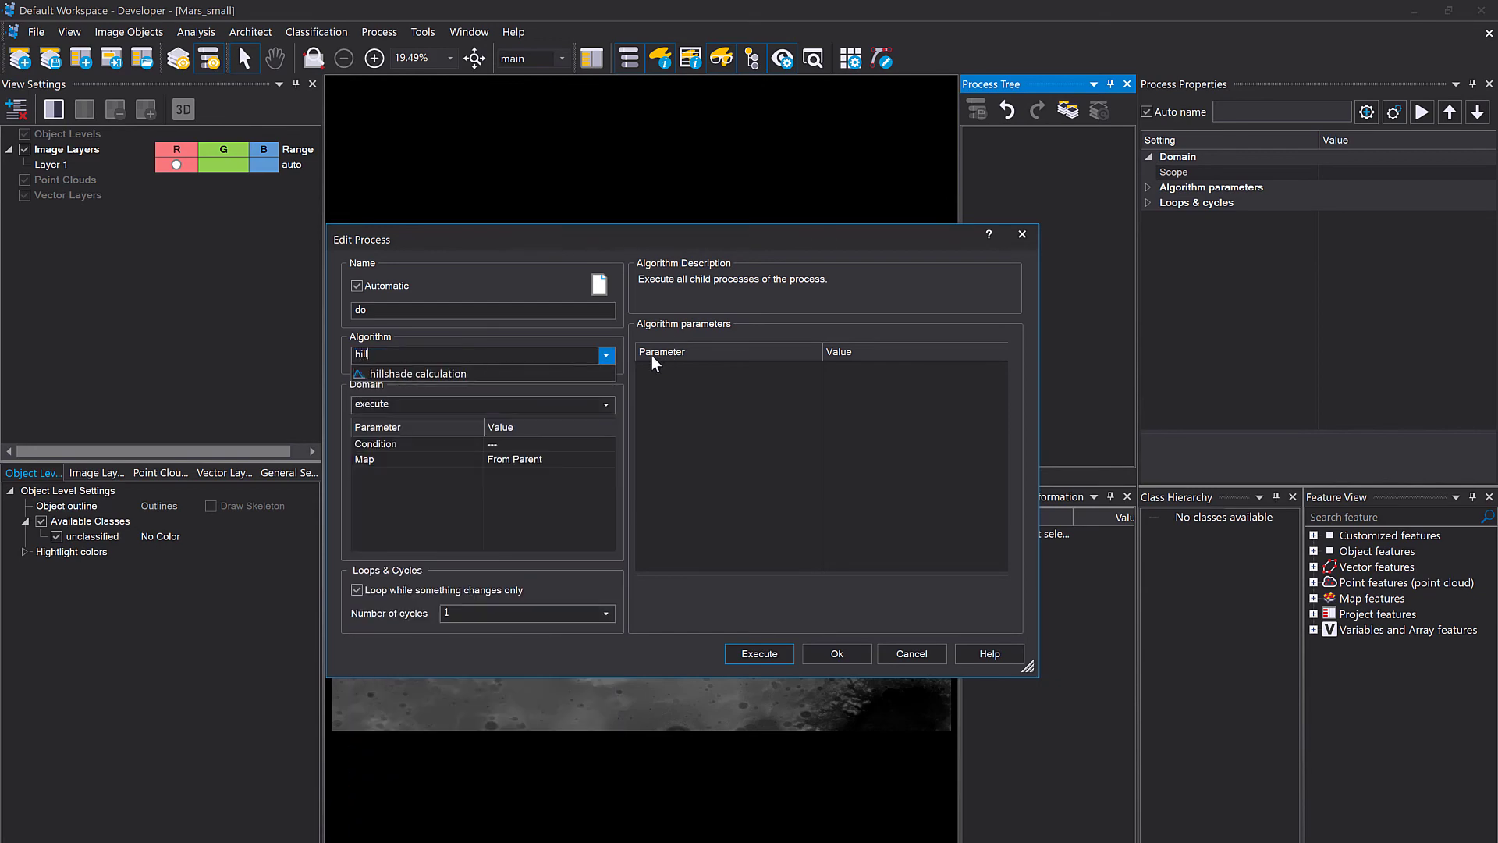
{"action": "key", "text": "Return"}
{"action": "left_click", "coordinate": [999, 429]}
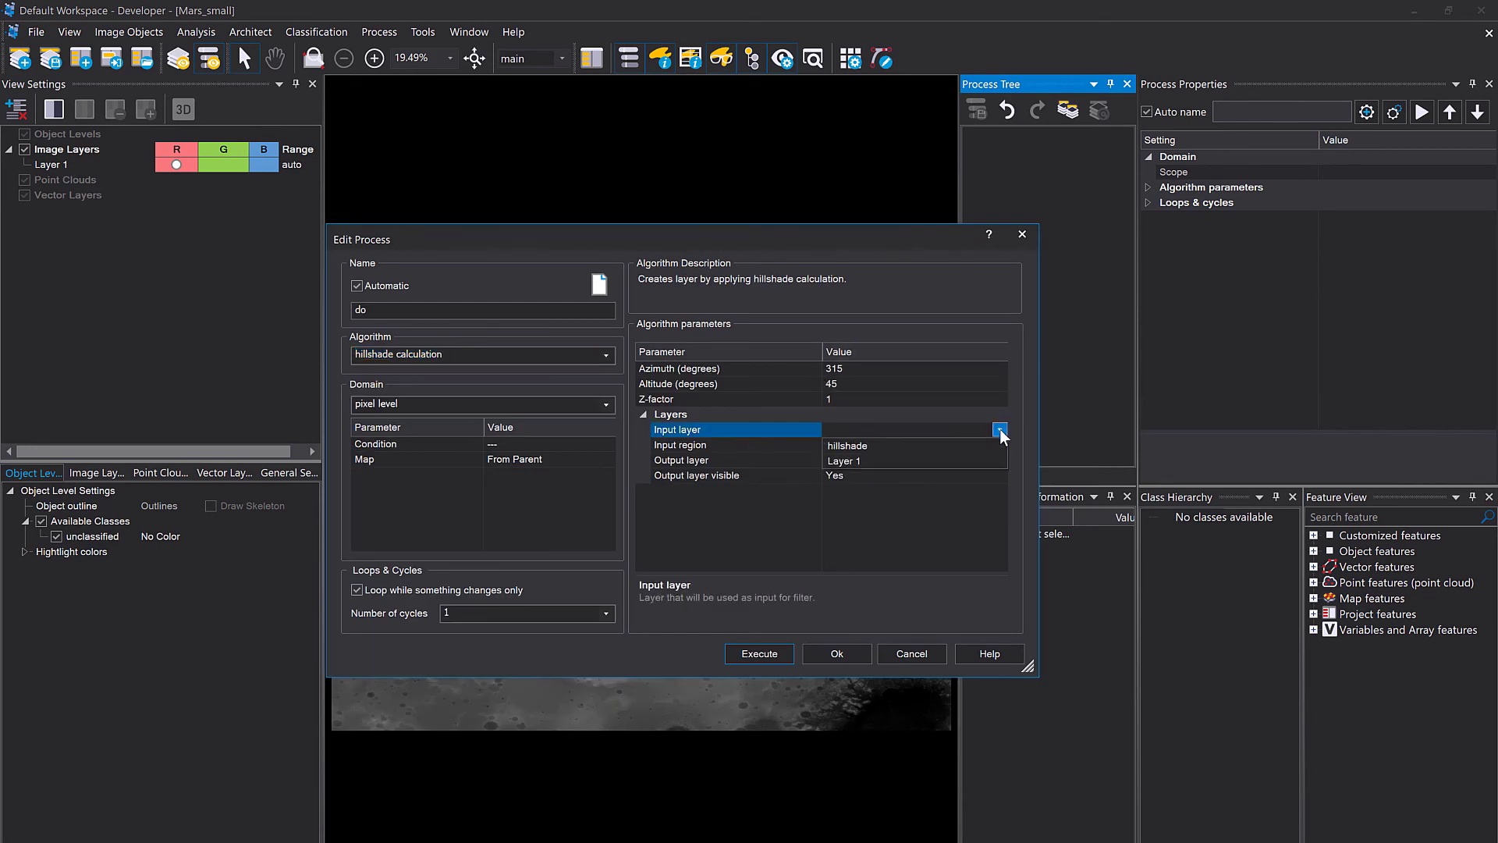
{"action": "left_click", "coordinate": [999, 428]}
{"action": "left_click", "coordinate": [948, 453]}
{"action": "left_click", "coordinate": [756, 659]}
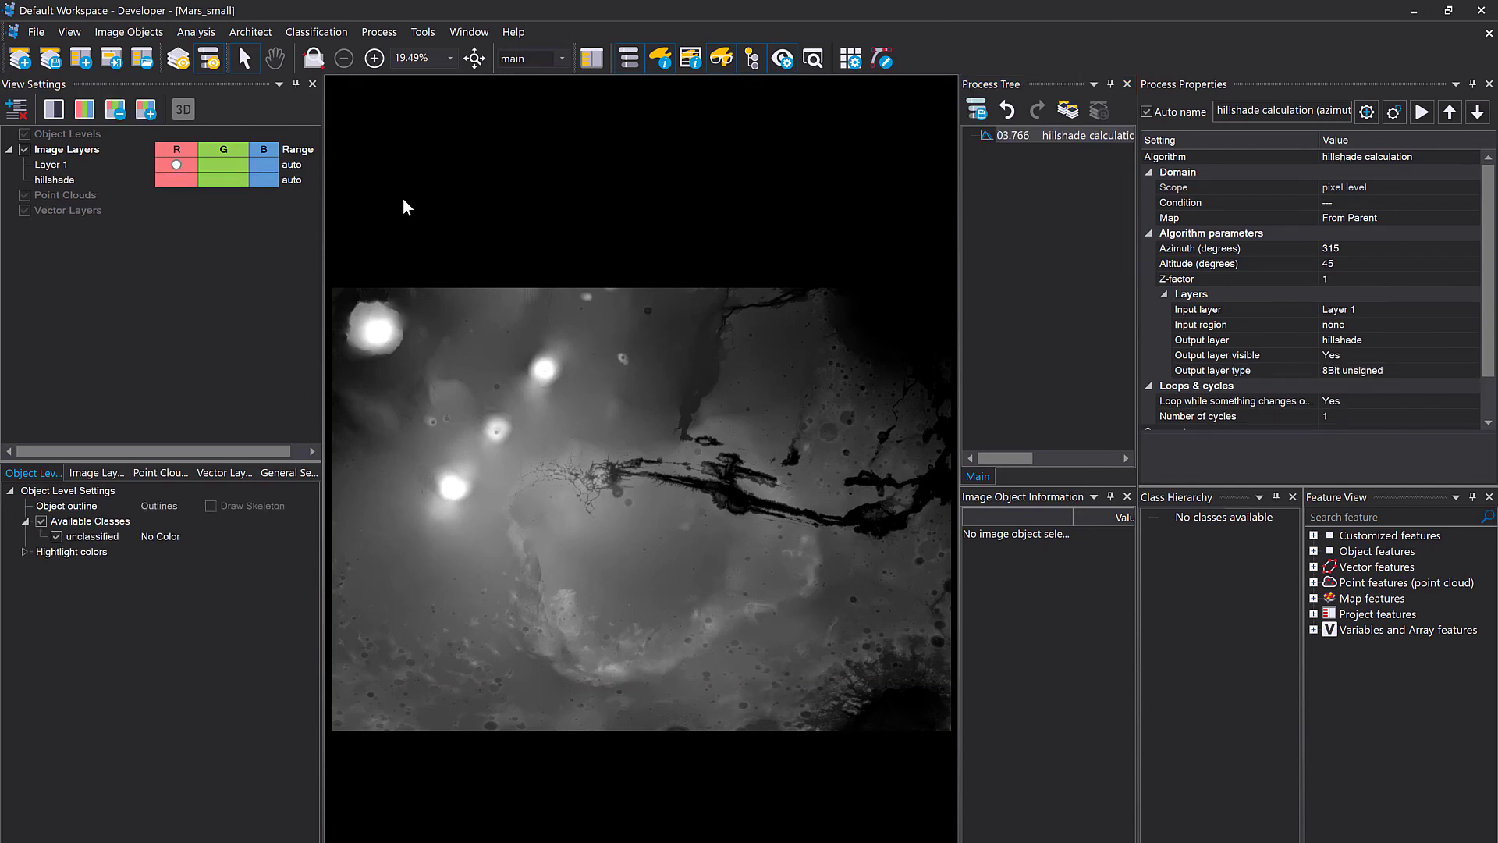
Display the hillshade layer instead of Layer 1 and widen the map view by narrowing the Process Tree pane.
{"action": "scroll", "coordinate": [596, 419], "scroll_direction": "up", "scroll_amount": 3}
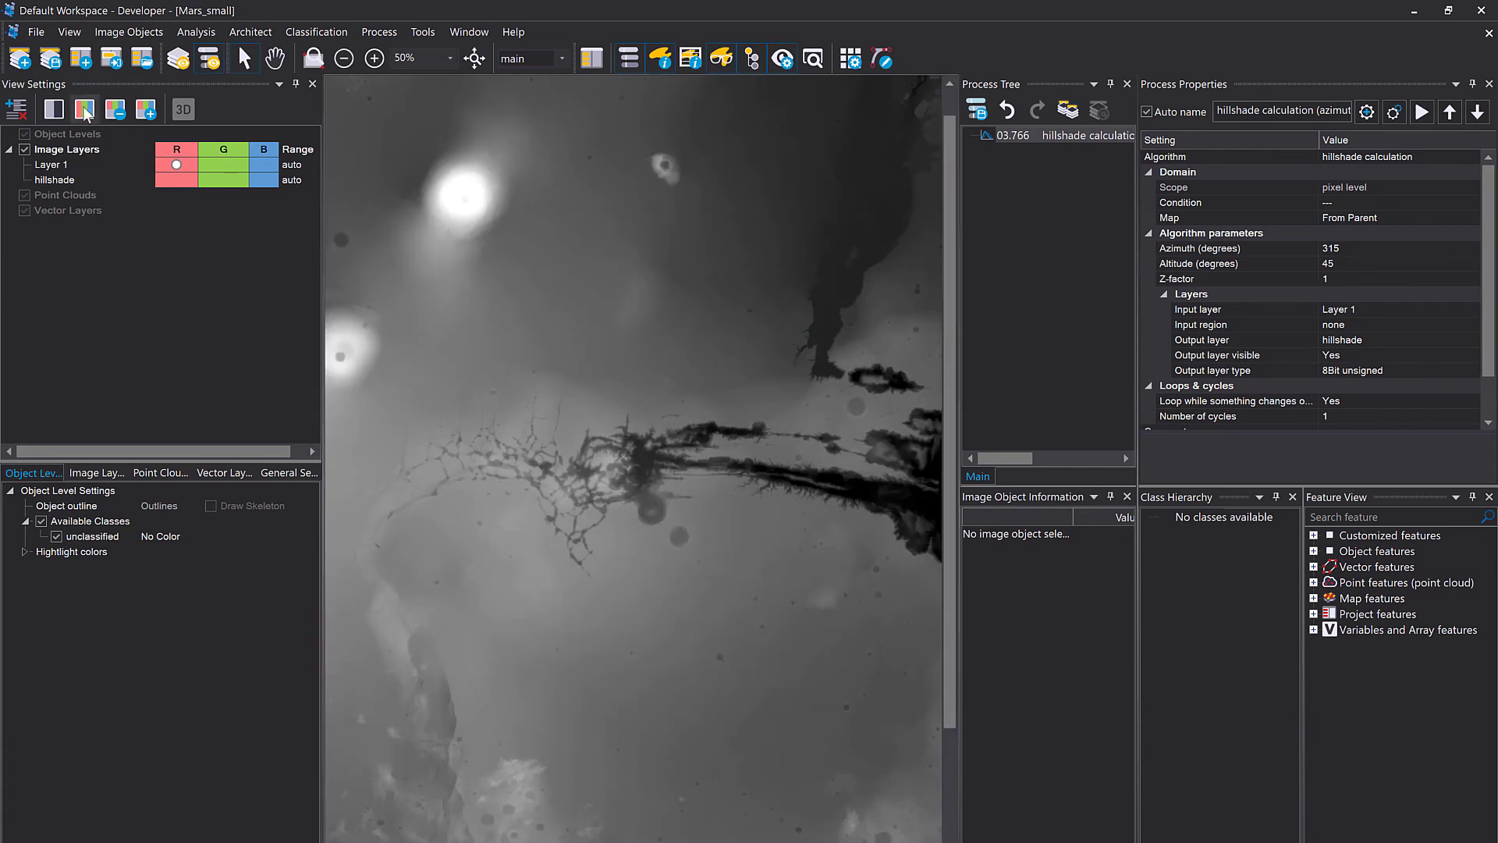
{"action": "left_click", "coordinate": [147, 112]}
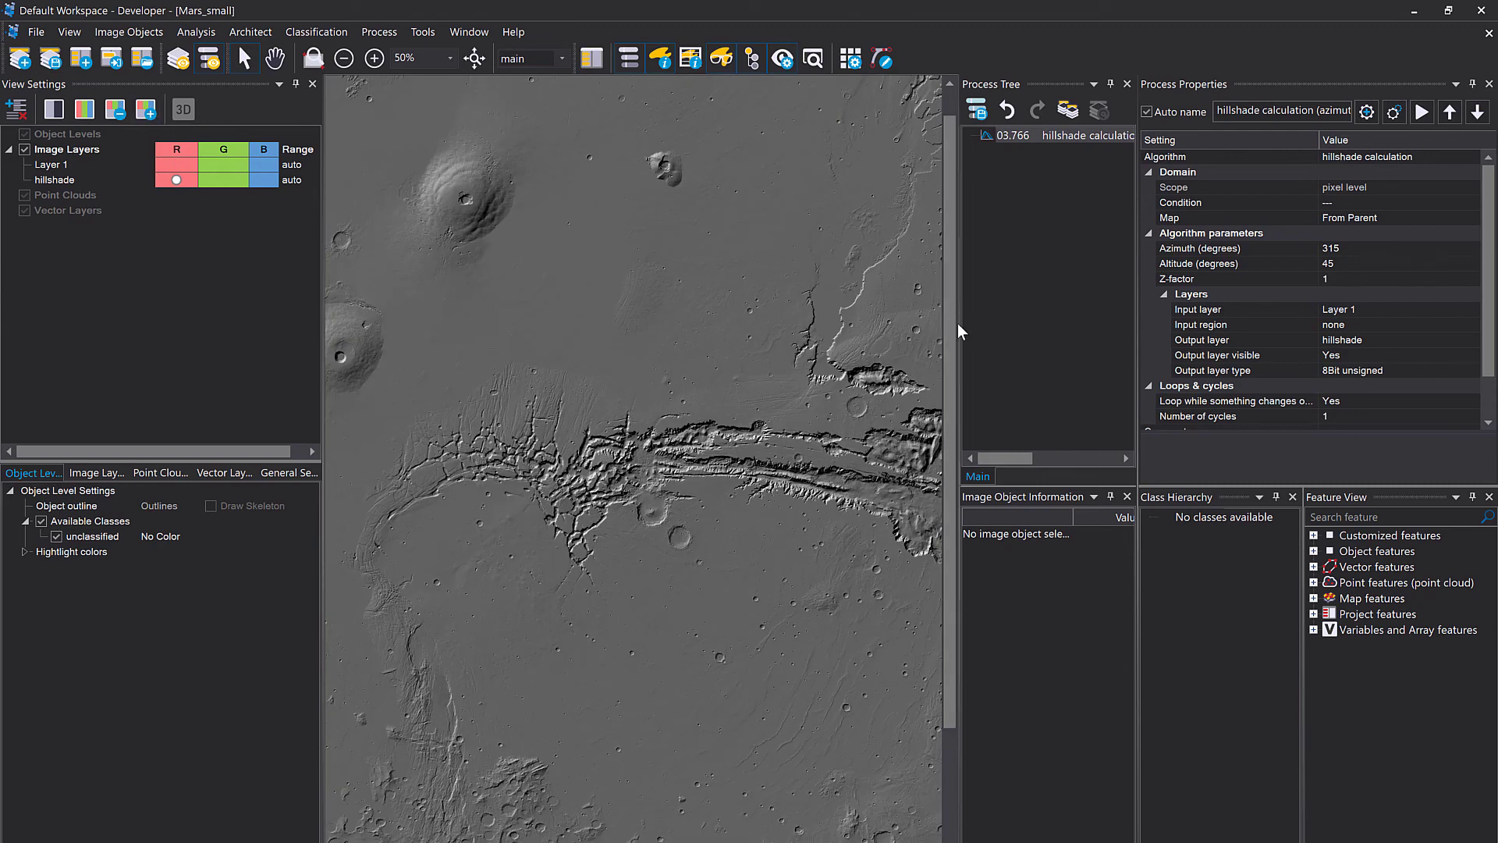
{"action": "left_click_drag", "start_coordinate": [960, 325], "coordinate": [1070, 351]}
Inspect the large northwestern volcano up close and compare its Layer 1 elevation with the hillshade display.
{"action": "left_click_drag", "start_coordinate": [596, 447], "coordinate": [905, 394]}
{"action": "left_click_drag", "start_coordinate": [617, 312], "coordinate": [725, 413]}
{"action": "scroll", "coordinate": [434, 153], "scroll_direction": "up", "scroll_amount": 5}
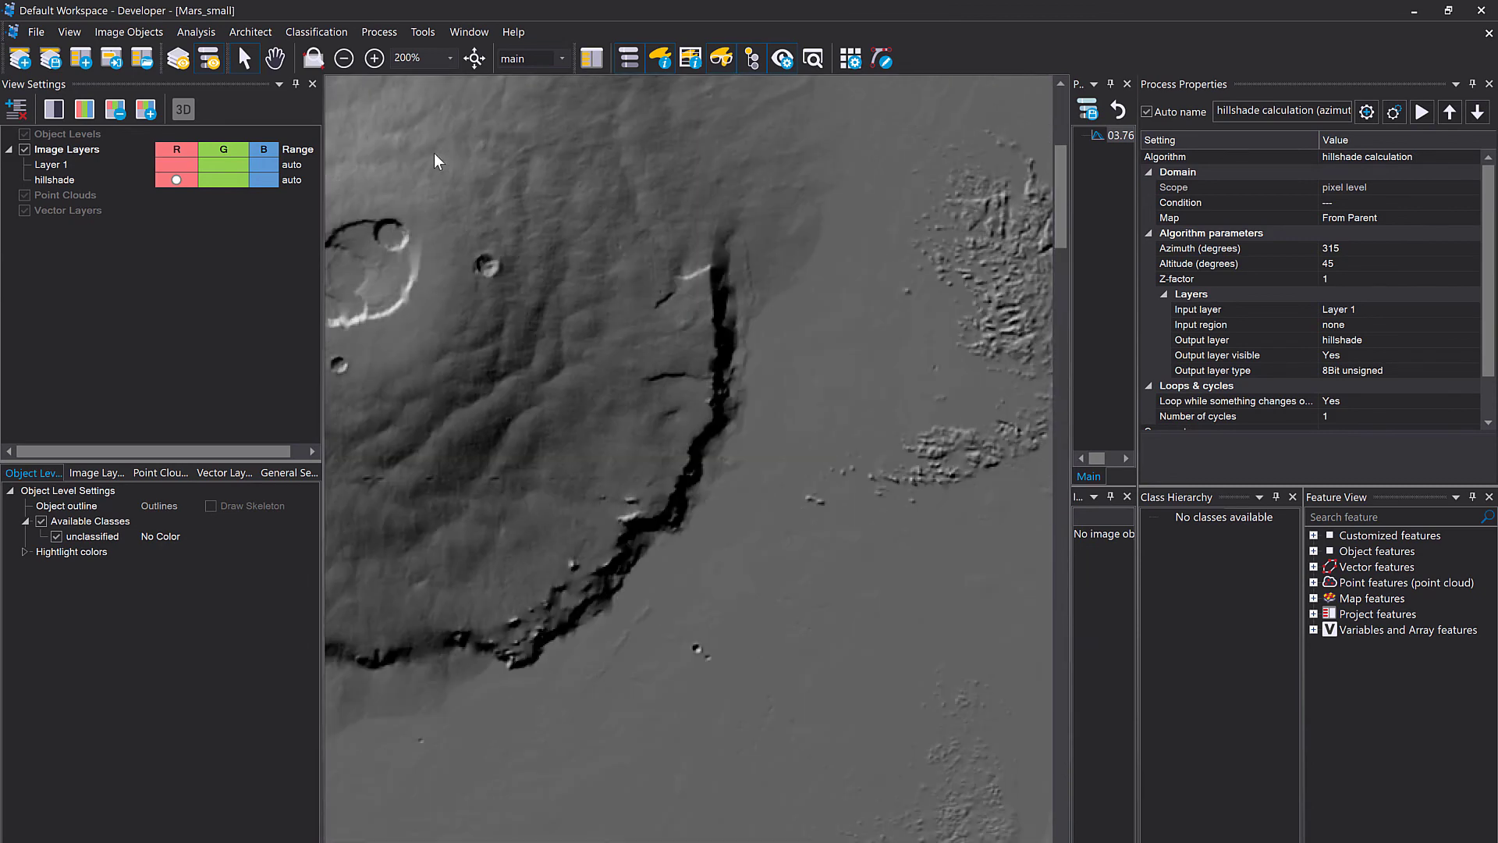
{"action": "left_click", "coordinate": [107, 114]}
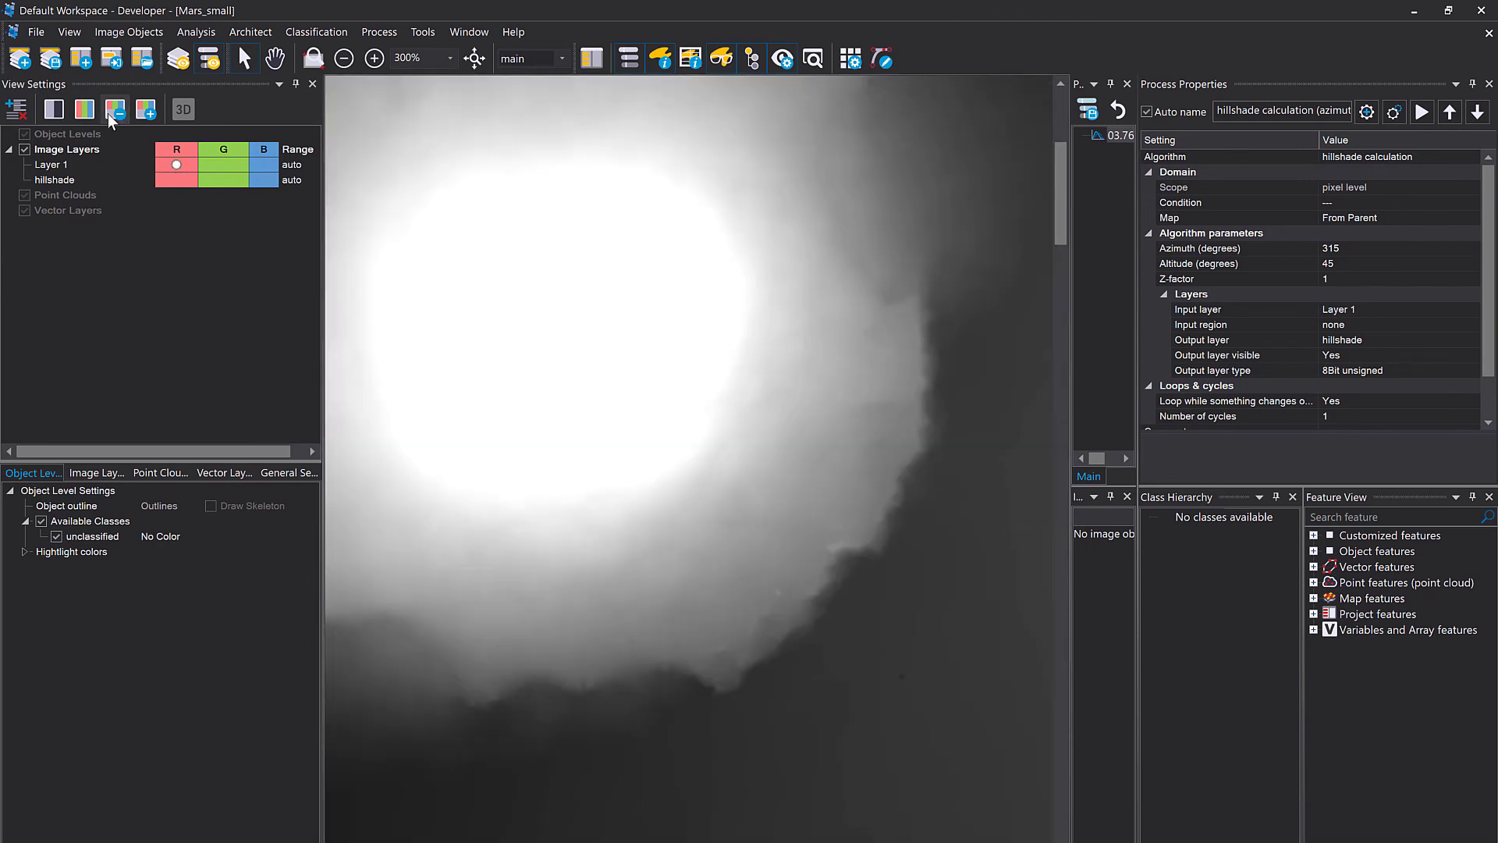
{"action": "left_click", "coordinate": [146, 111]}
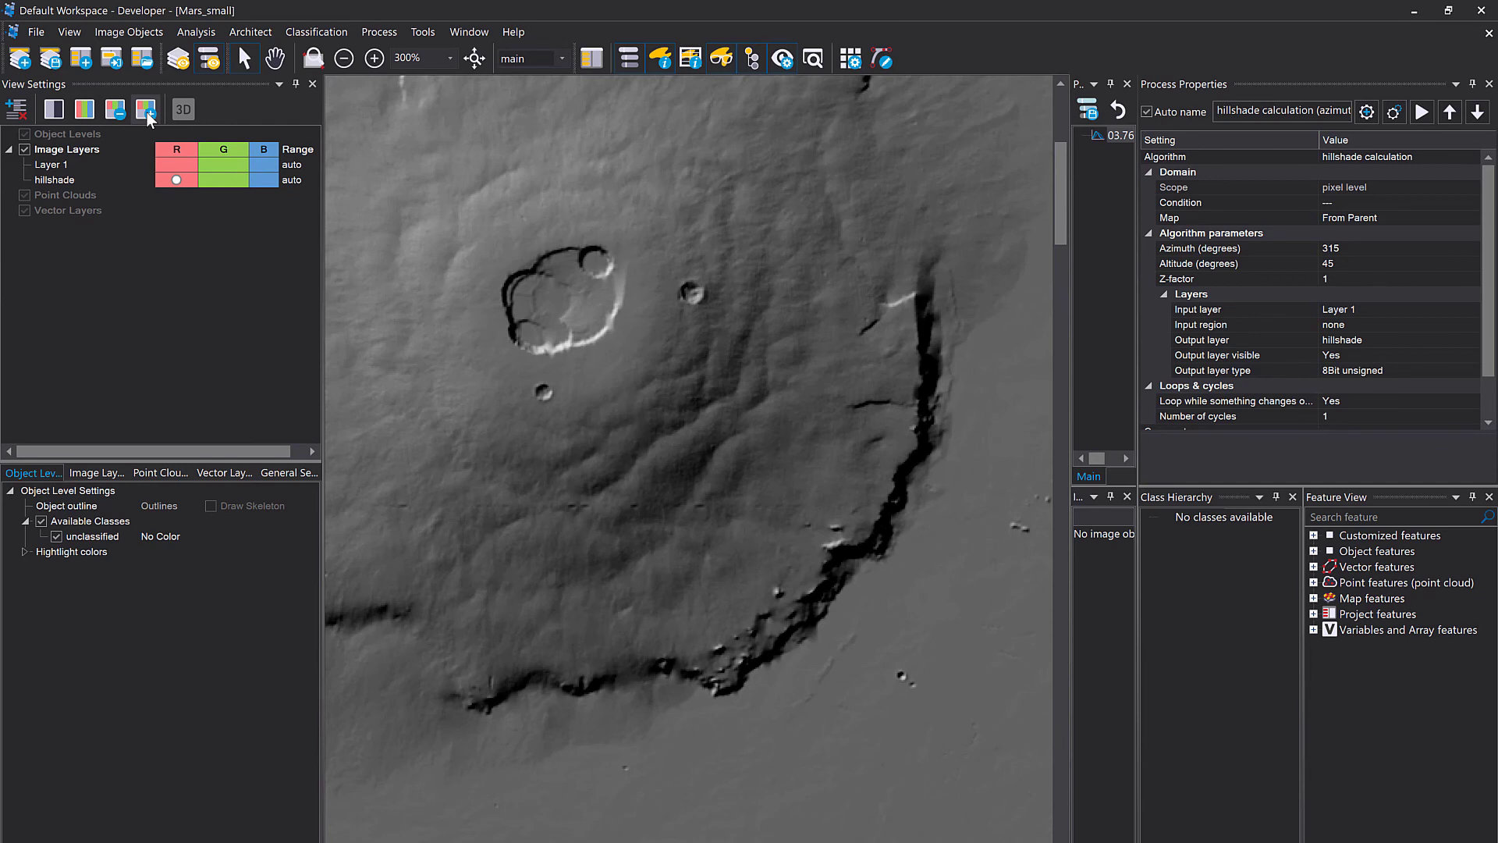
Blend Layer 1 with the hillshade layer by assigning both to the red, green and blue channels.
{"action": "left_click", "coordinate": [175, 166]}
{"action": "left_click", "coordinate": [217, 166]}
{"action": "left_click", "coordinate": [218, 178]}
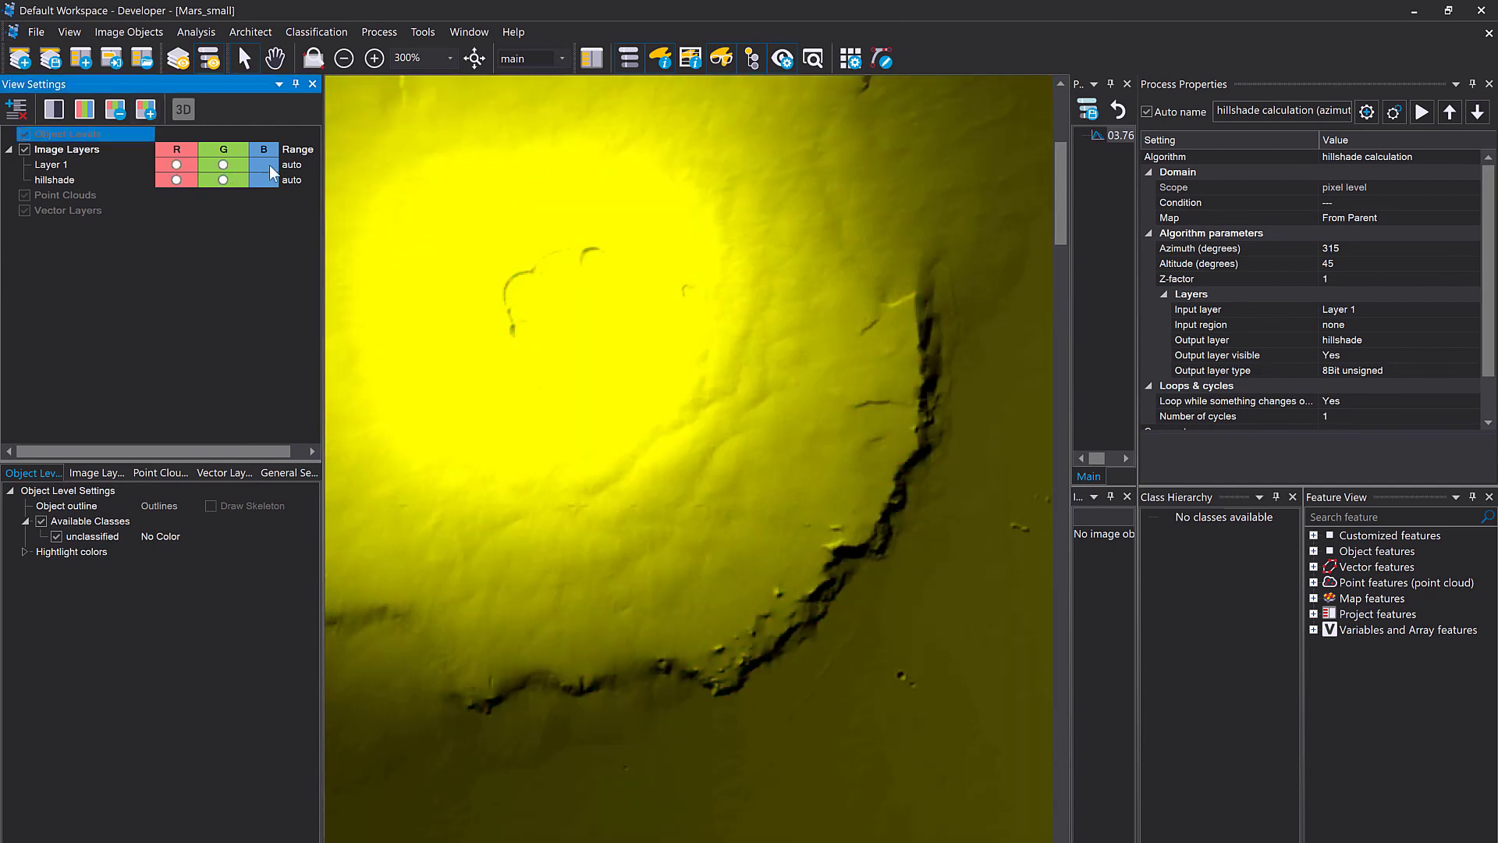
{"action": "left_click", "coordinate": [263, 164]}
{"action": "left_click", "coordinate": [261, 179]}
{"action": "left_click", "coordinate": [802, 508]}
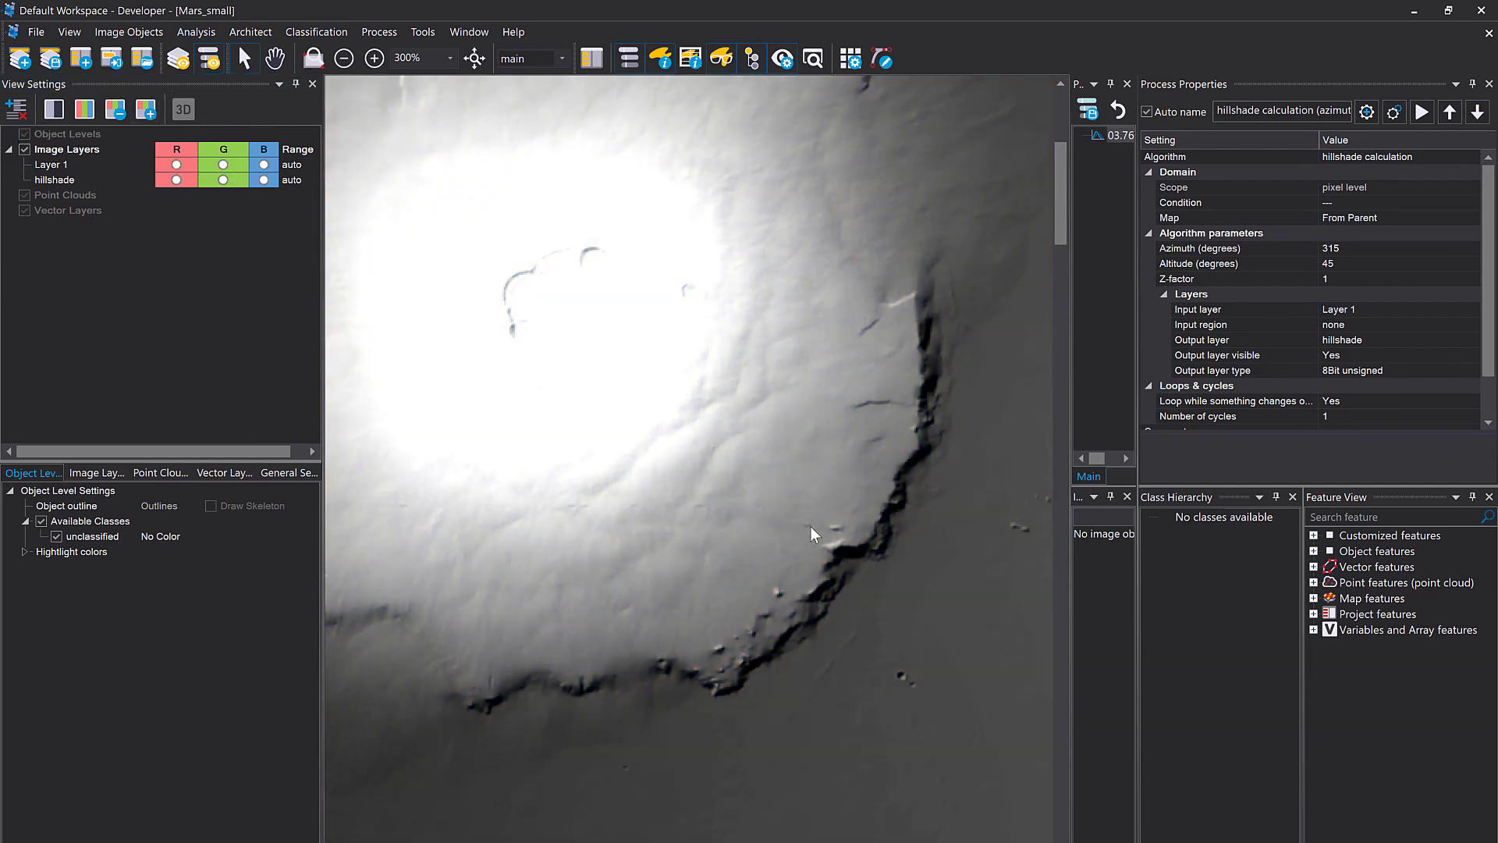
Examine the blended elevation and hillshade image across the volcanoes and along the central canyon system.
{"action": "scroll", "coordinate": [810, 526], "scroll_direction": "down", "scroll_amount": 6}
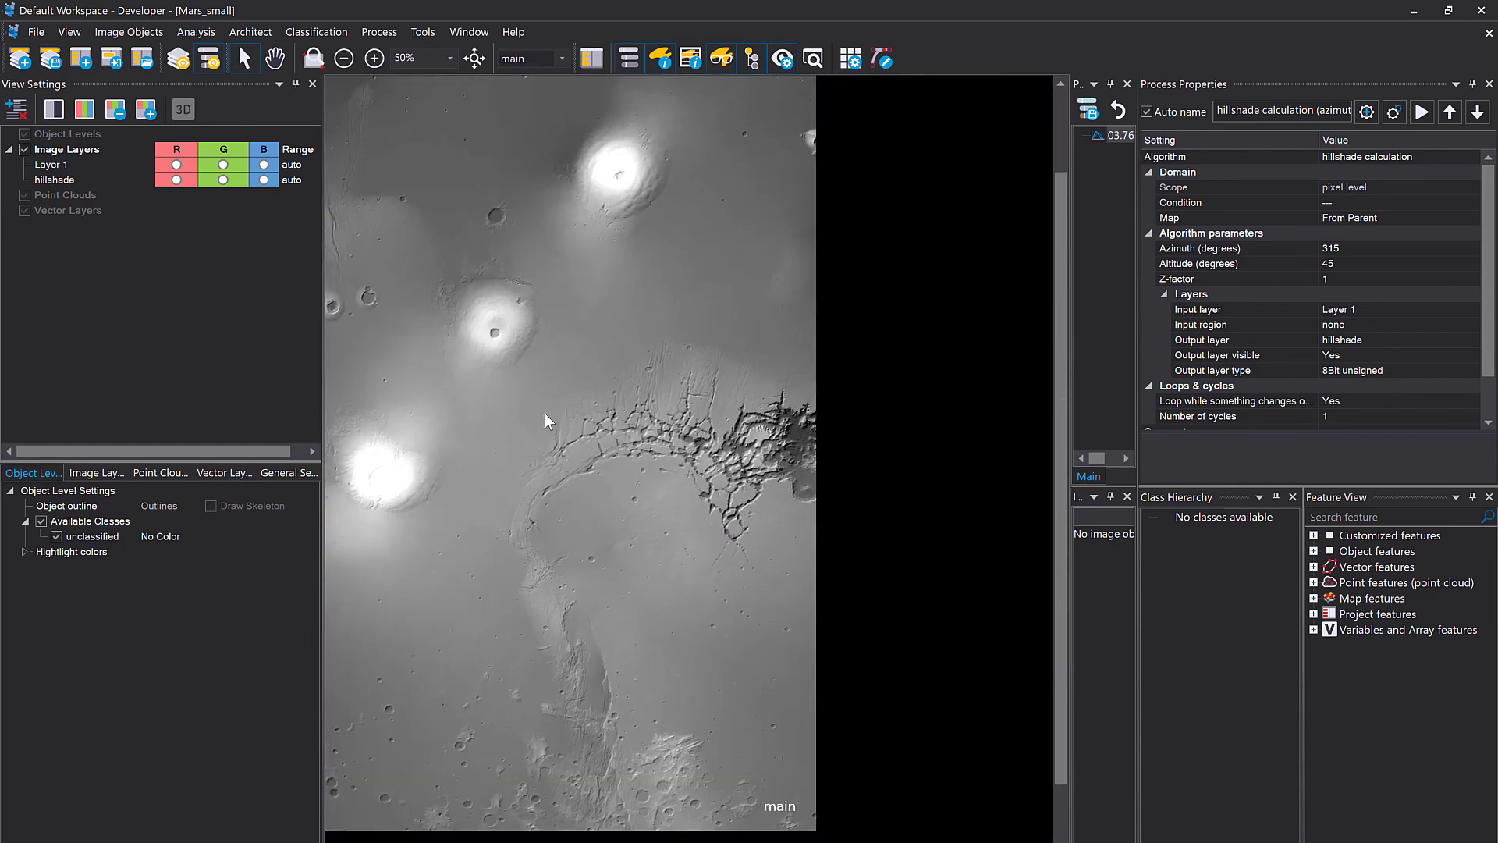
{"action": "left_click_drag", "start_coordinate": [691, 432], "coordinate": [390, 339]}
{"action": "left_click_drag", "start_coordinate": [787, 423], "coordinate": [590, 418]}
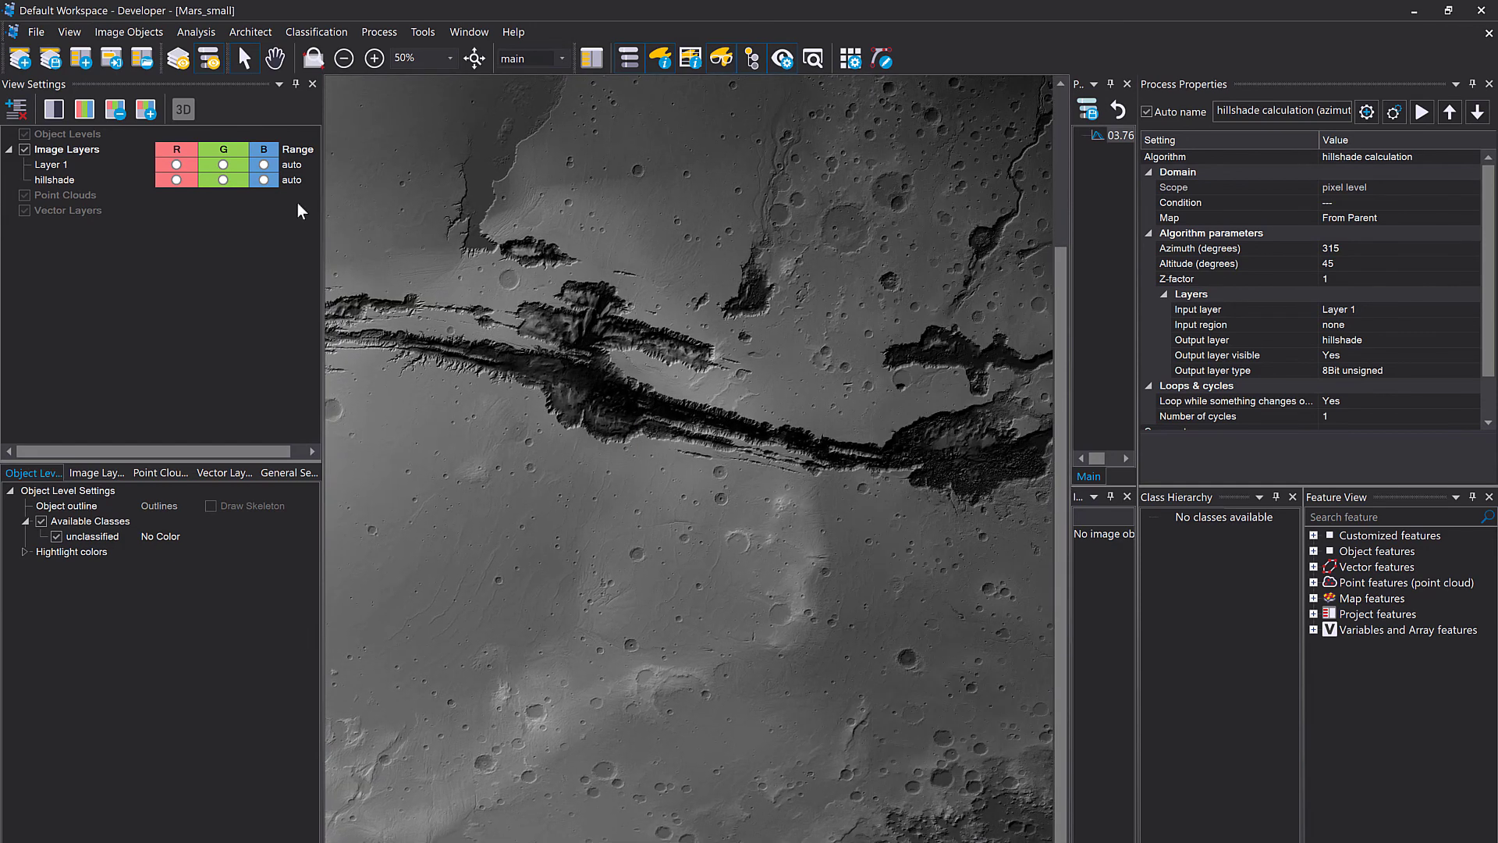
{"action": "left_click_drag", "start_coordinate": [928, 448], "coordinate": [815, 381]}
{"action": "left_click_drag", "start_coordinate": [621, 307], "coordinate": [924, 404]}
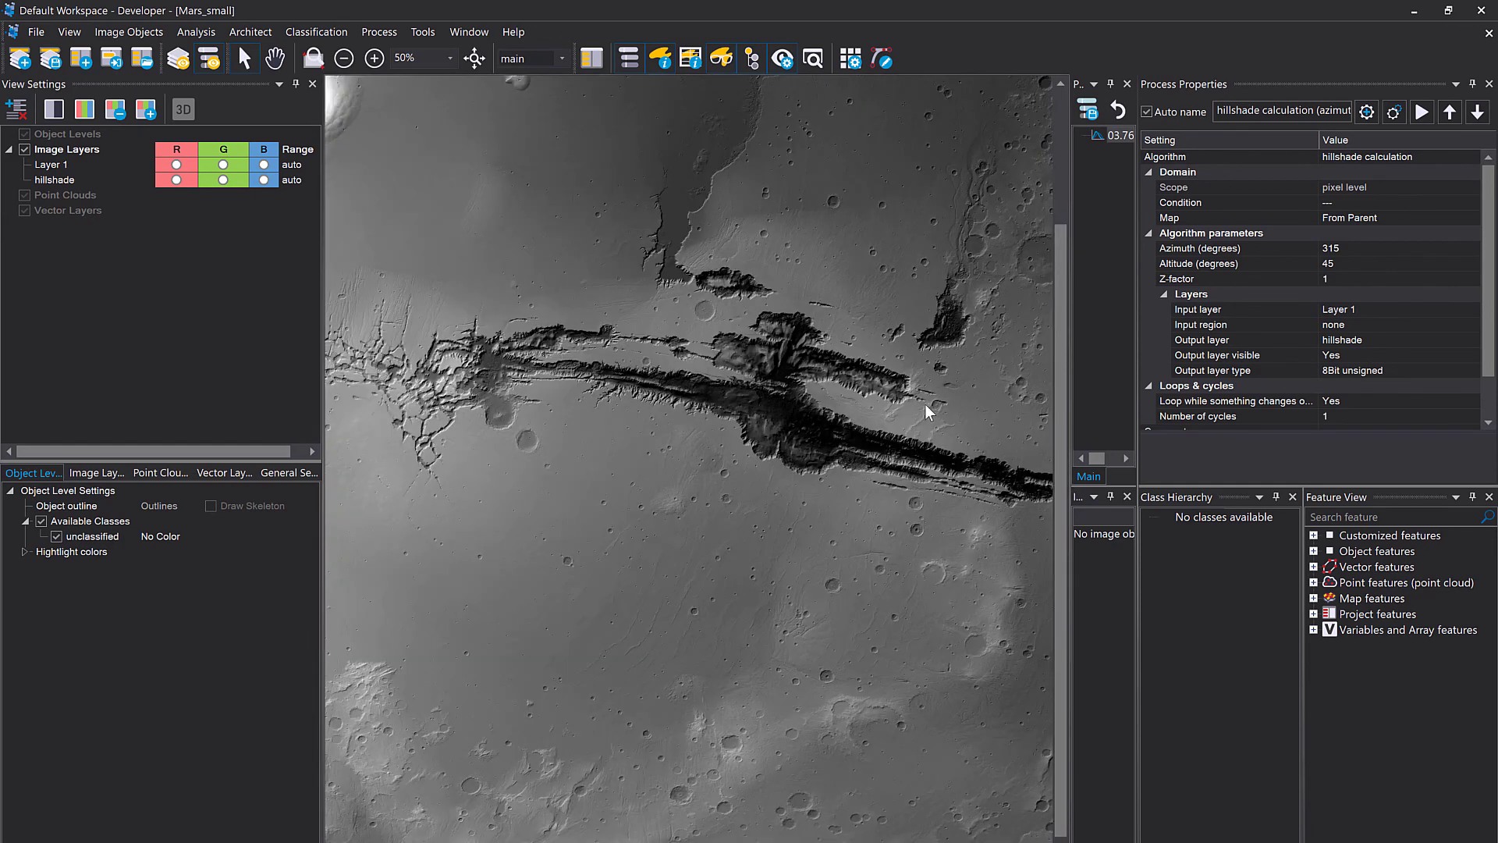
Widen the Process Tree pane again and bring the entire blended Mars image into view.
{"action": "scroll", "coordinate": [924, 404], "scroll_direction": "down", "scroll_amount": 1}
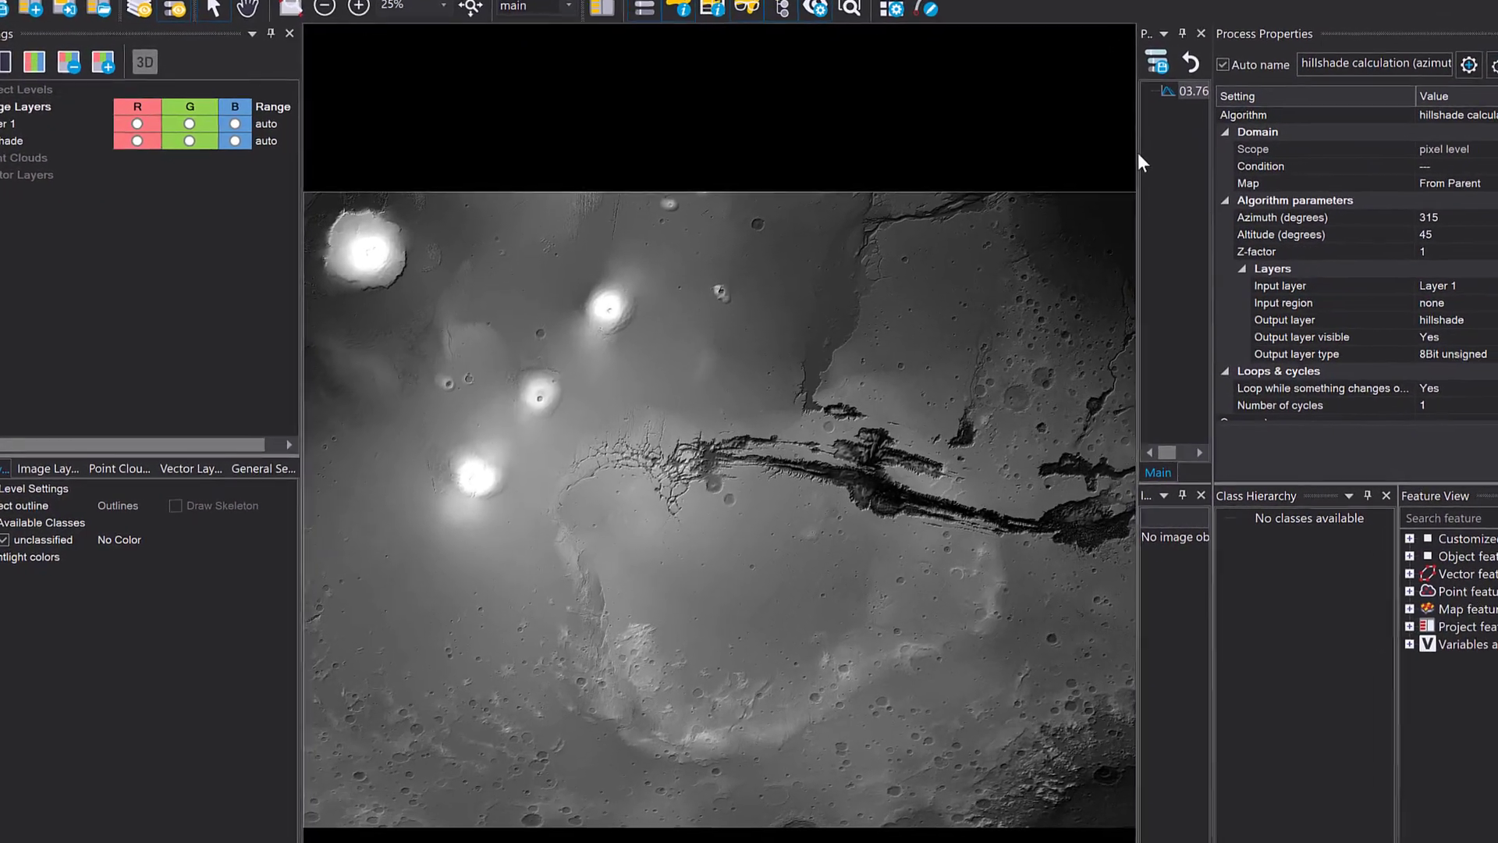
{"action": "left_click_drag", "start_coordinate": [1138, 154], "coordinate": [848, 187]}
{"action": "scroll", "coordinate": [684, 410], "scroll_direction": "down", "scroll_amount": 2}
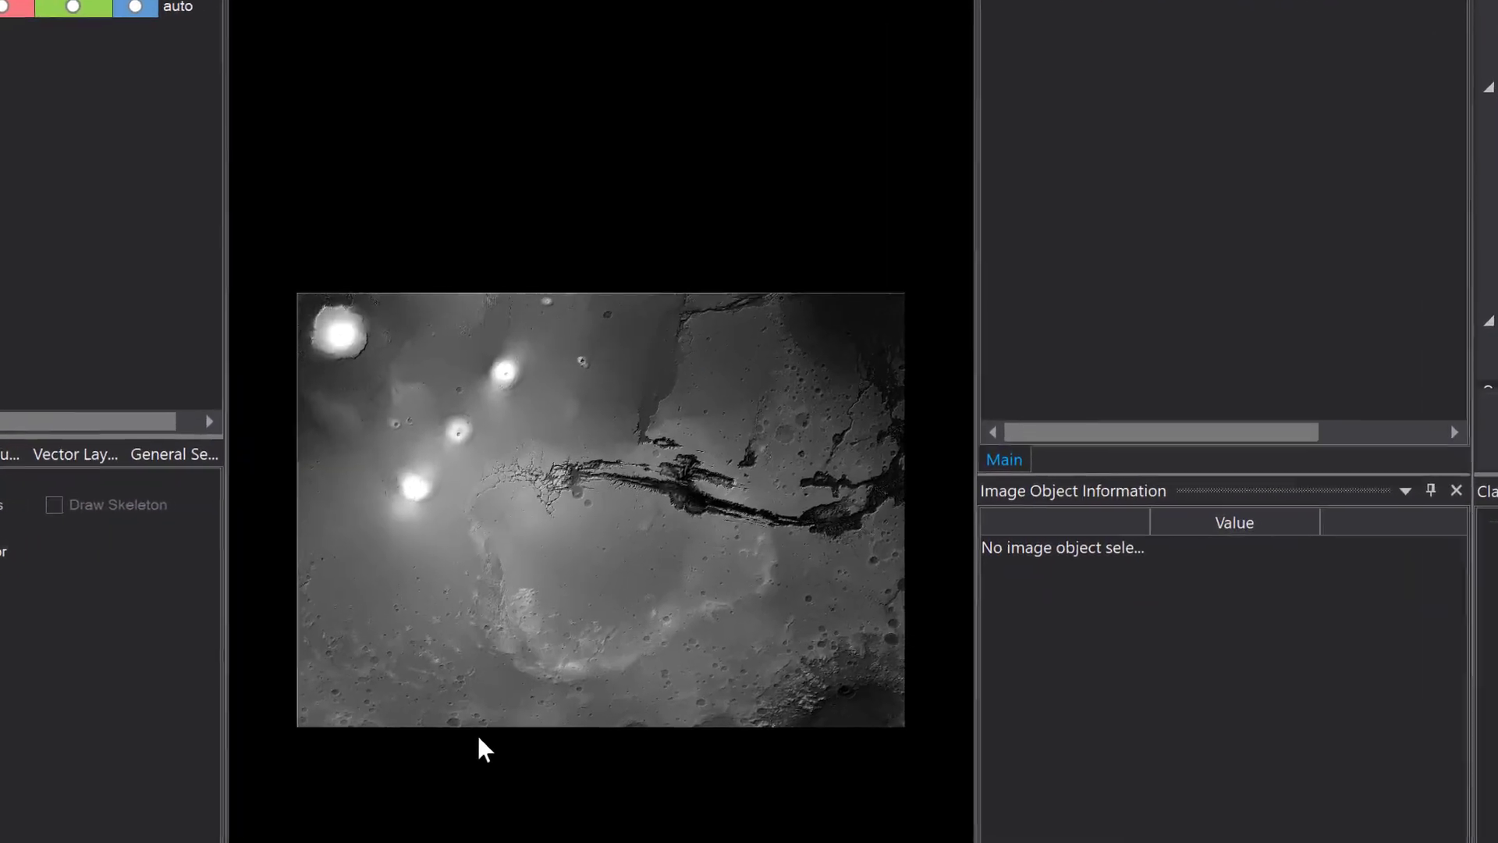